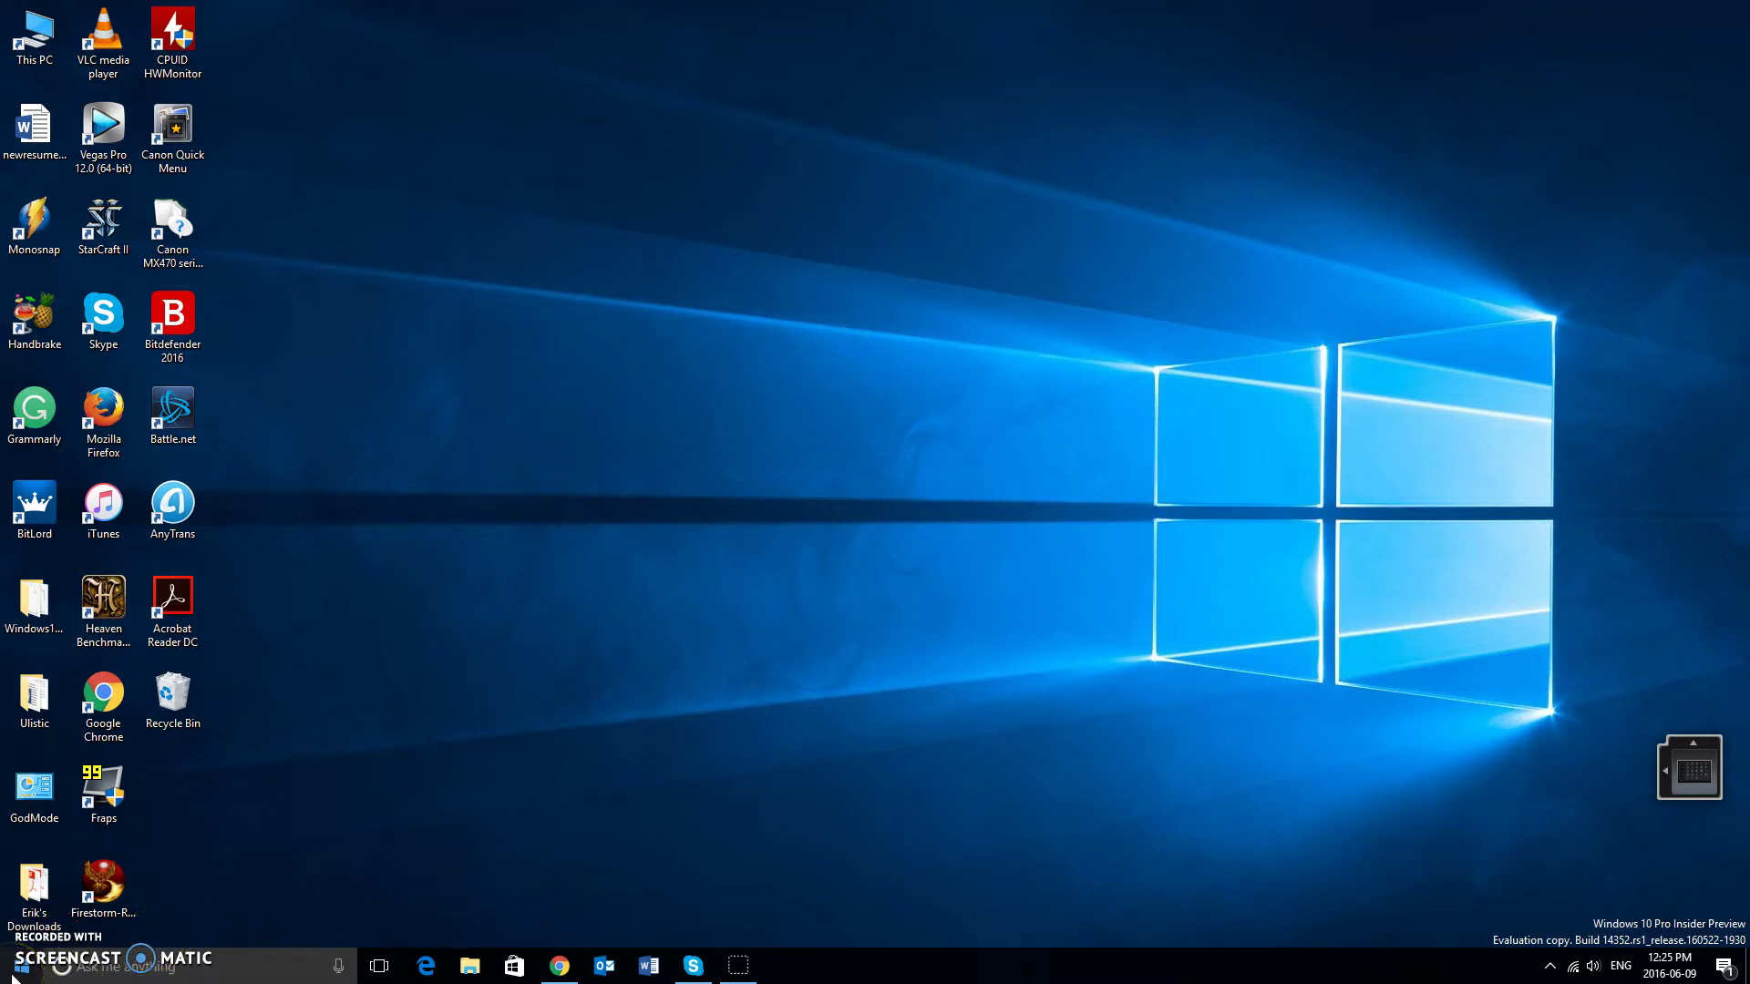
Open the Start menu to show the most-used apps and live tiles.
click(15, 974)
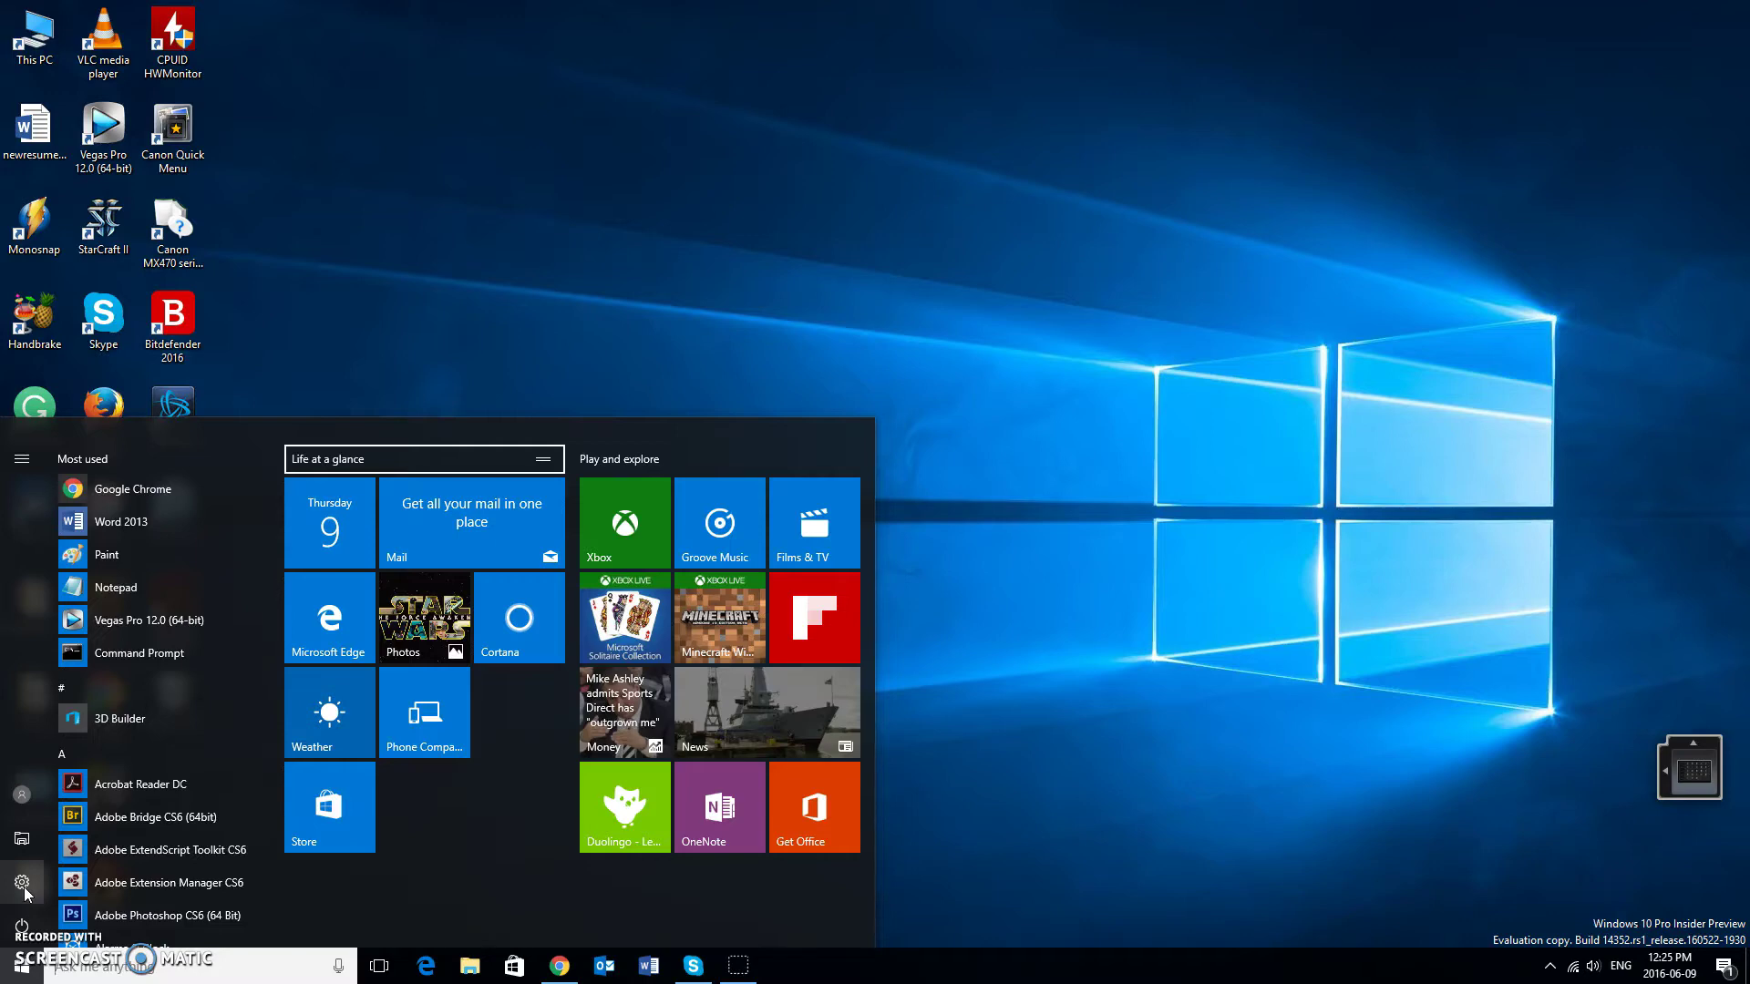
Close and reopen Start, then launch Windows Settings from its gear icon.
click(27, 895)
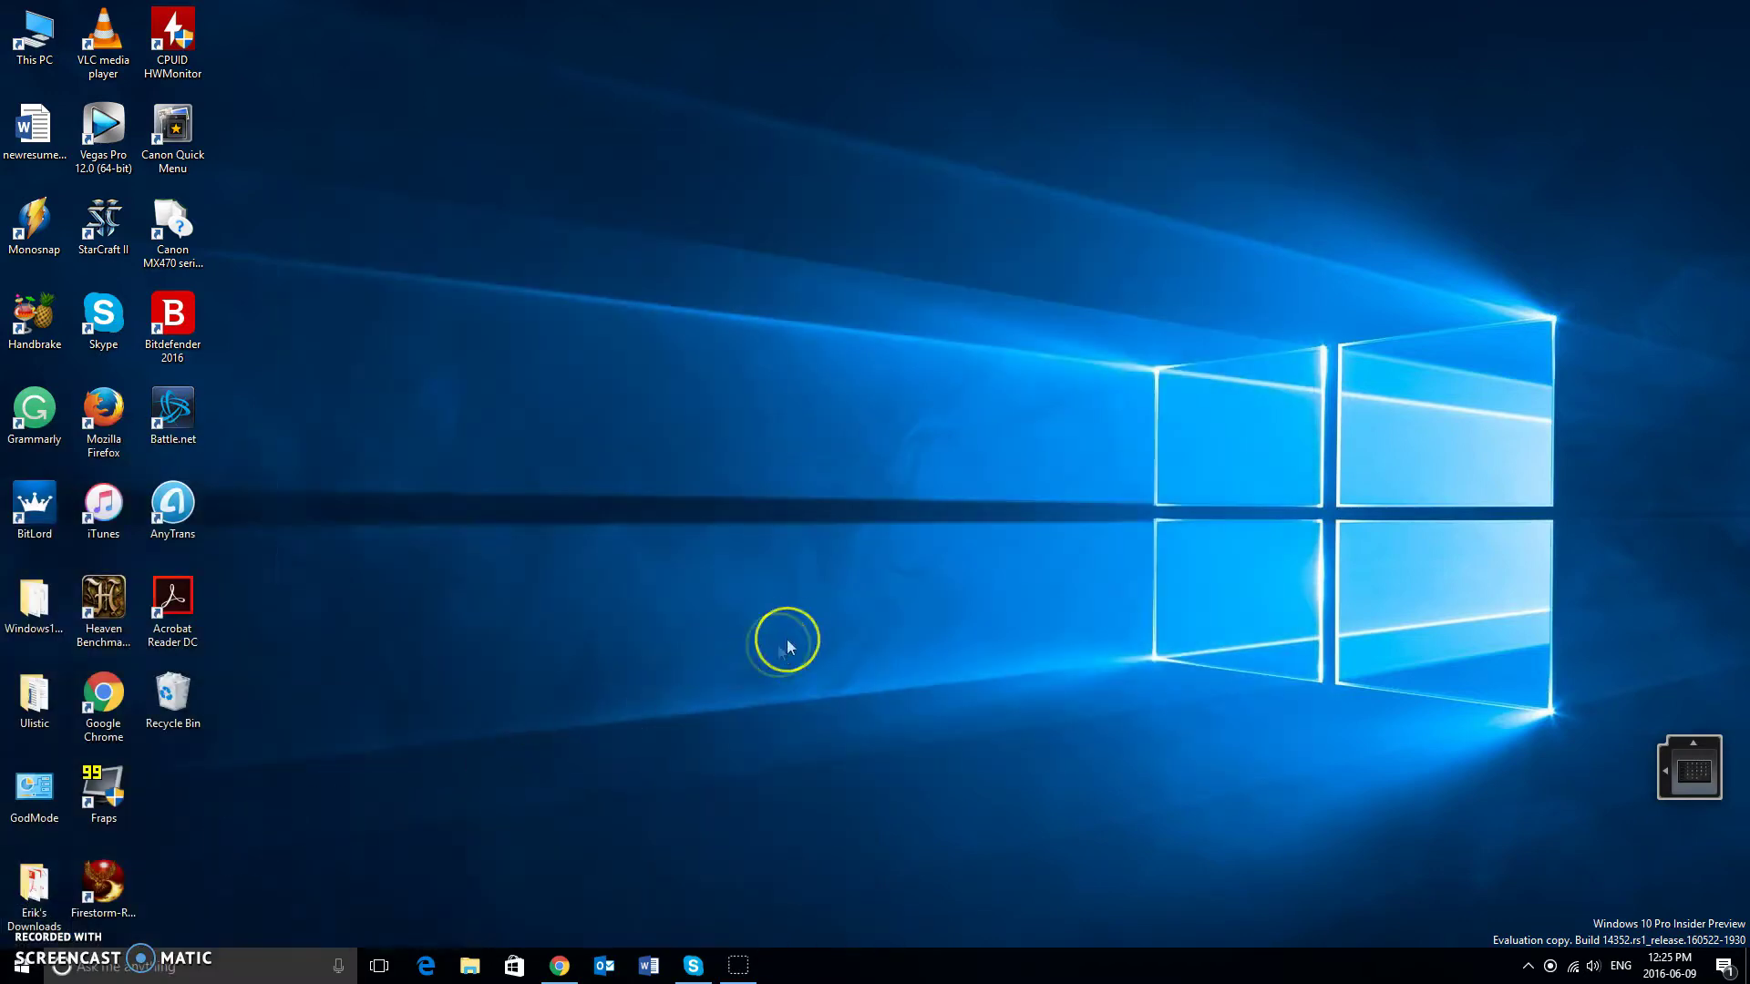
click(22, 965)
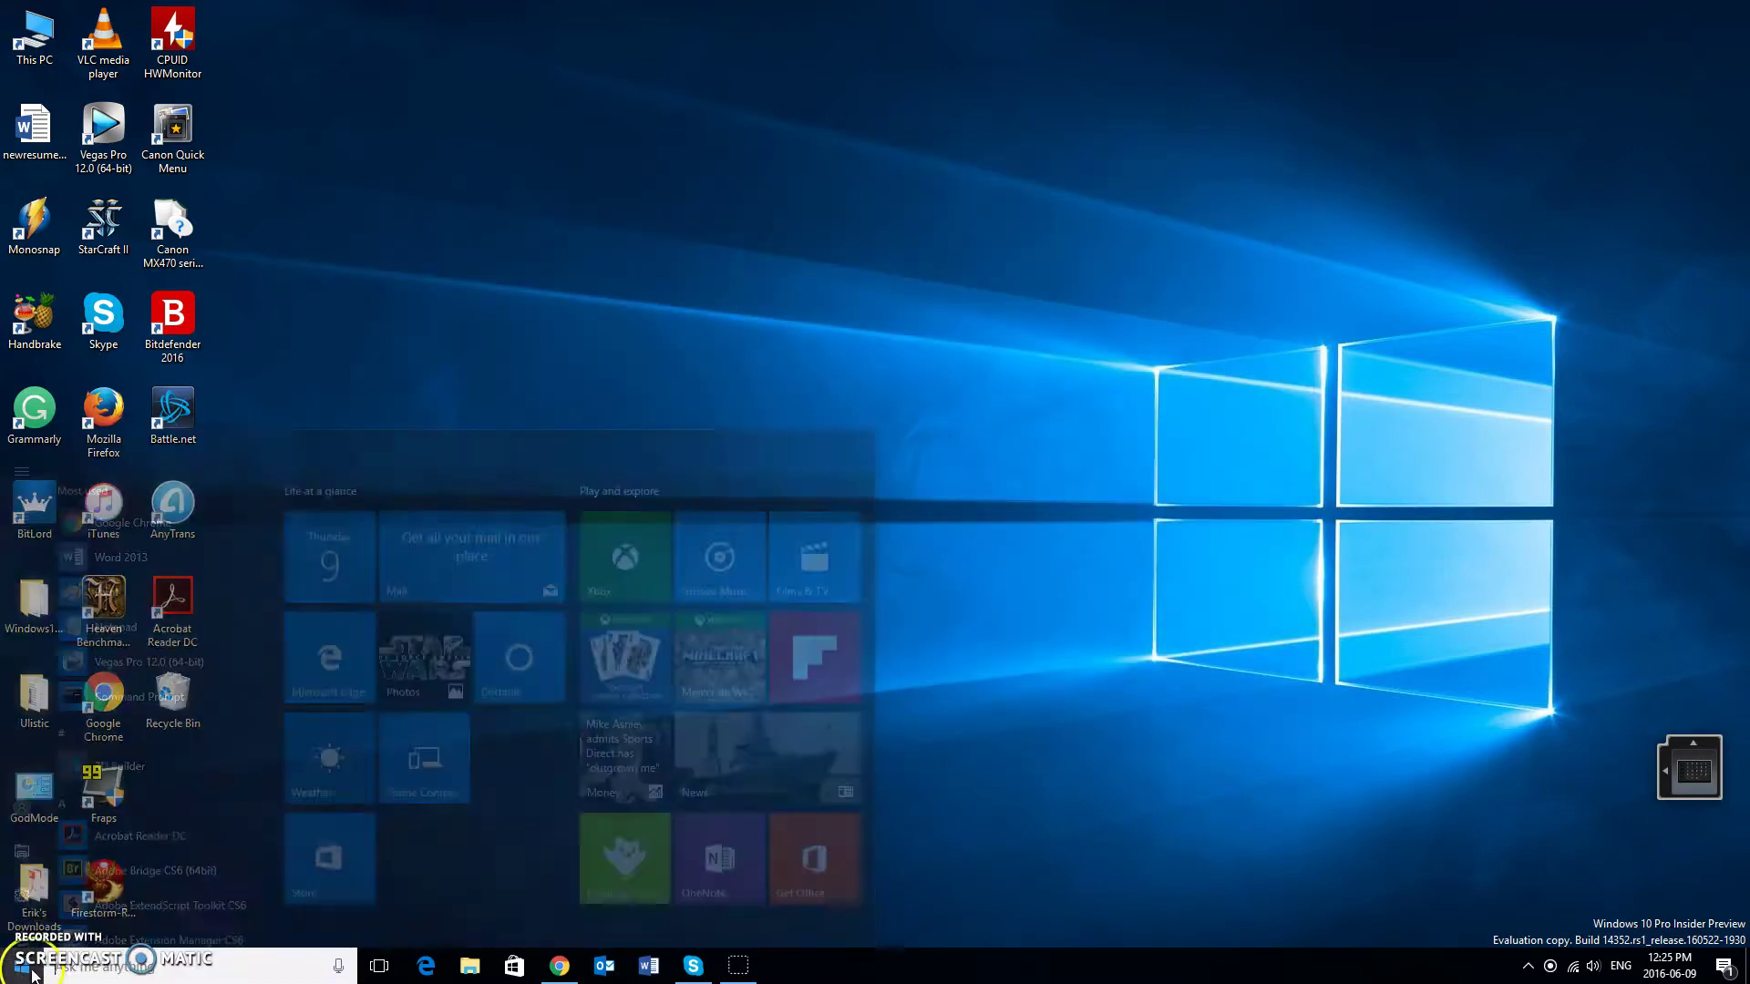
click(29, 893)
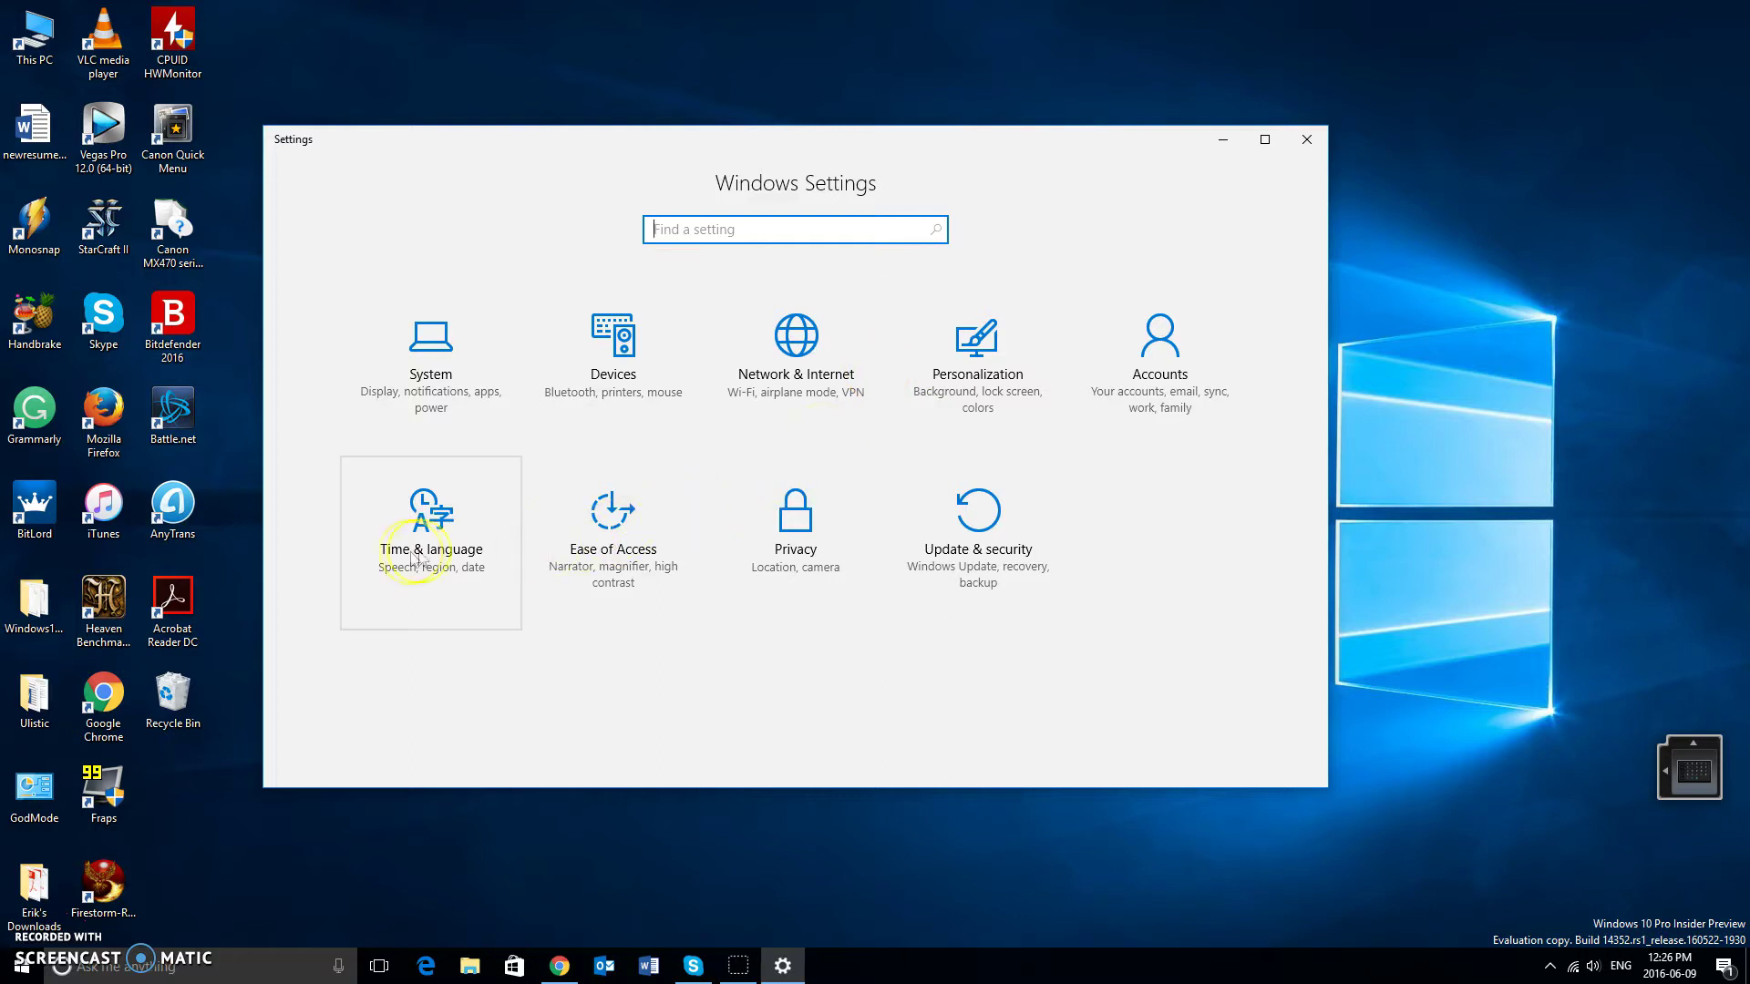
Go to System > Default apps, maximize the window, and scroll through the defaults.
click(430, 345)
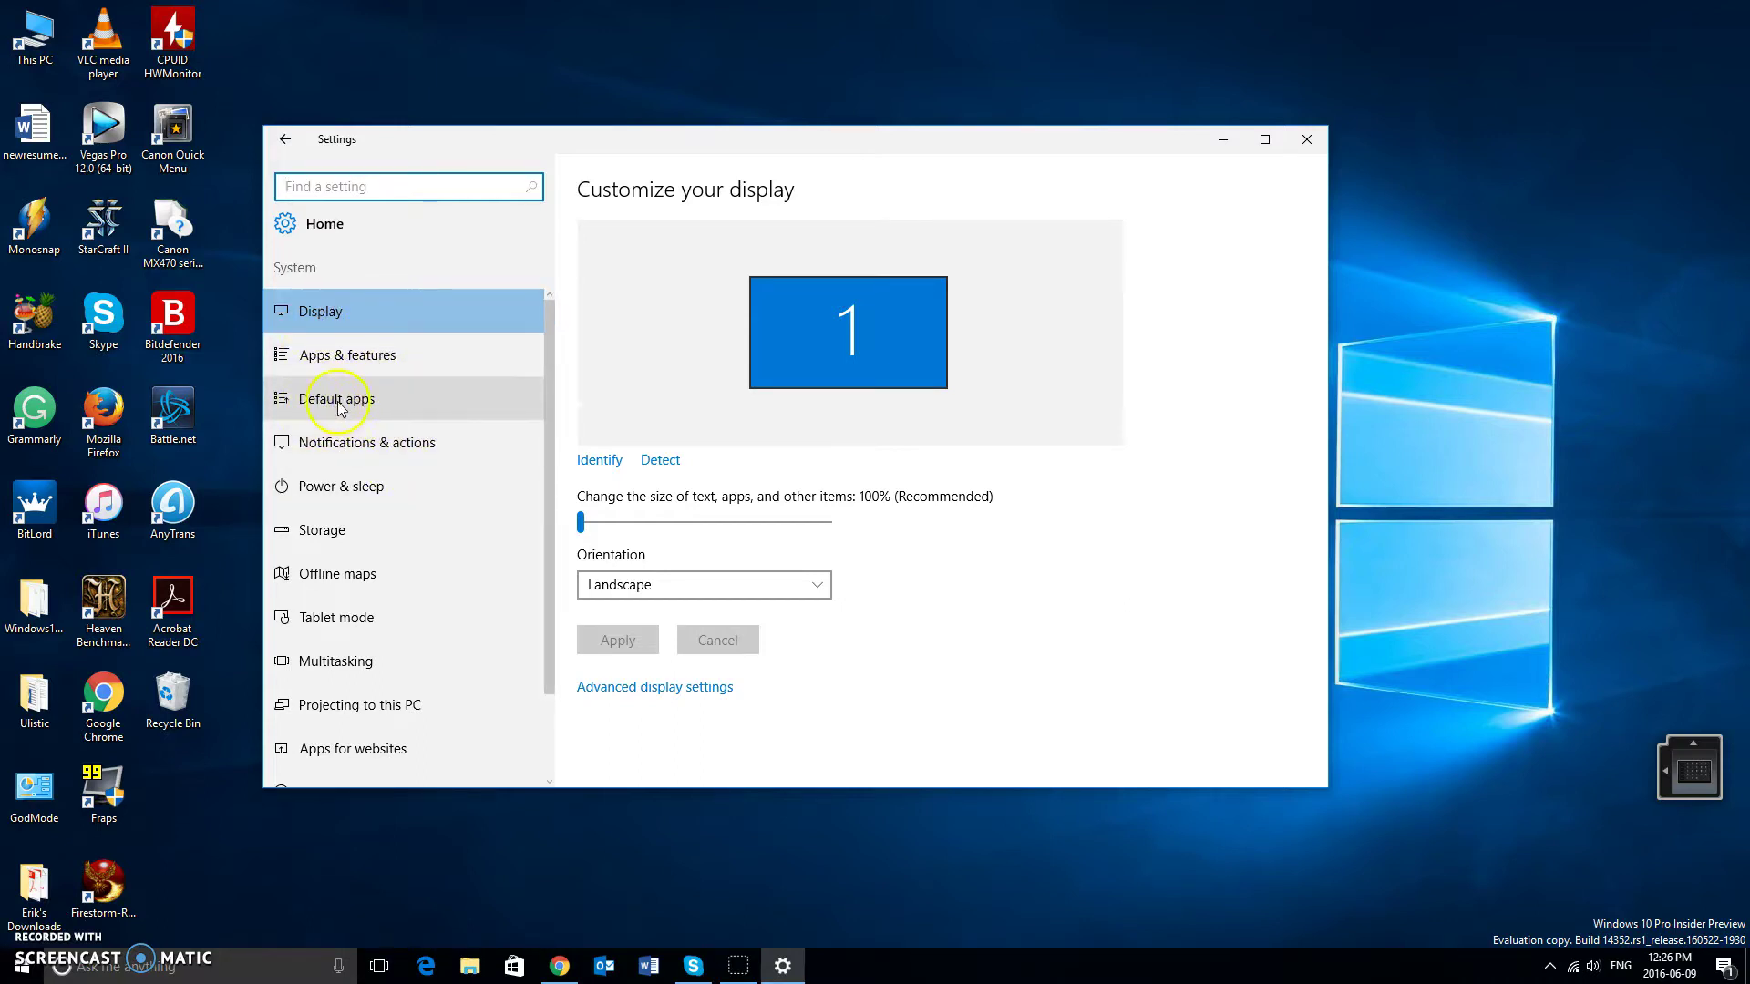
click(340, 401)
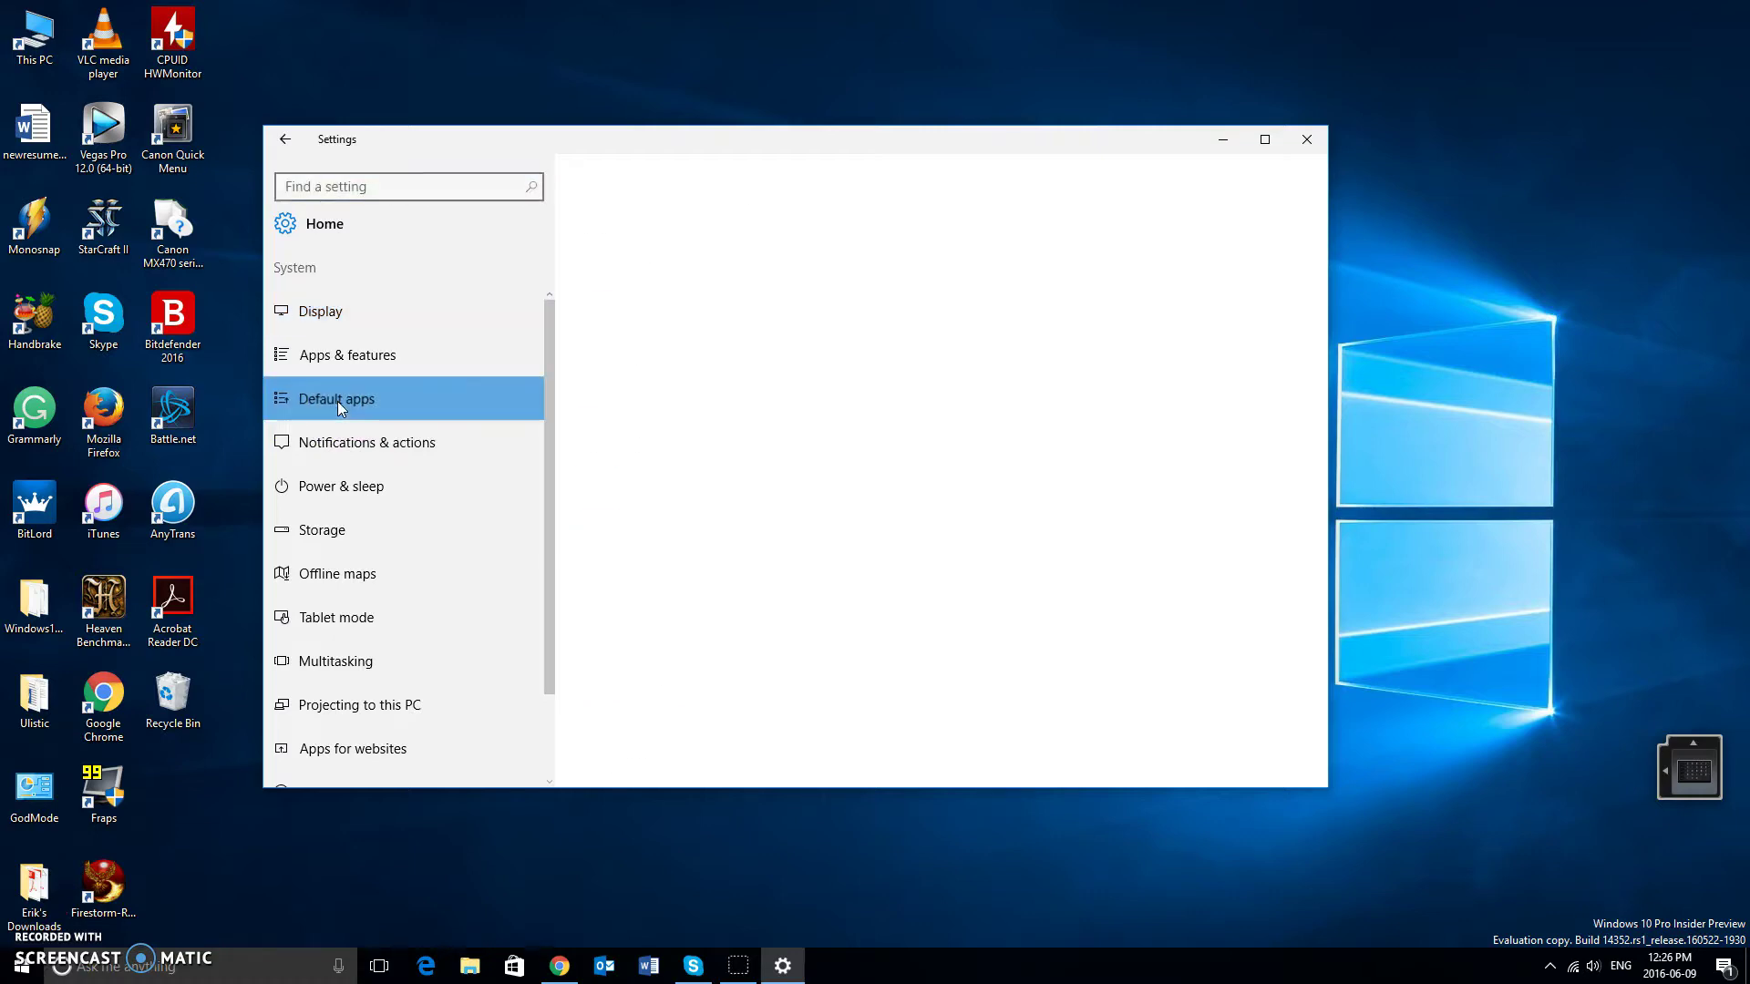
click(1265, 139)
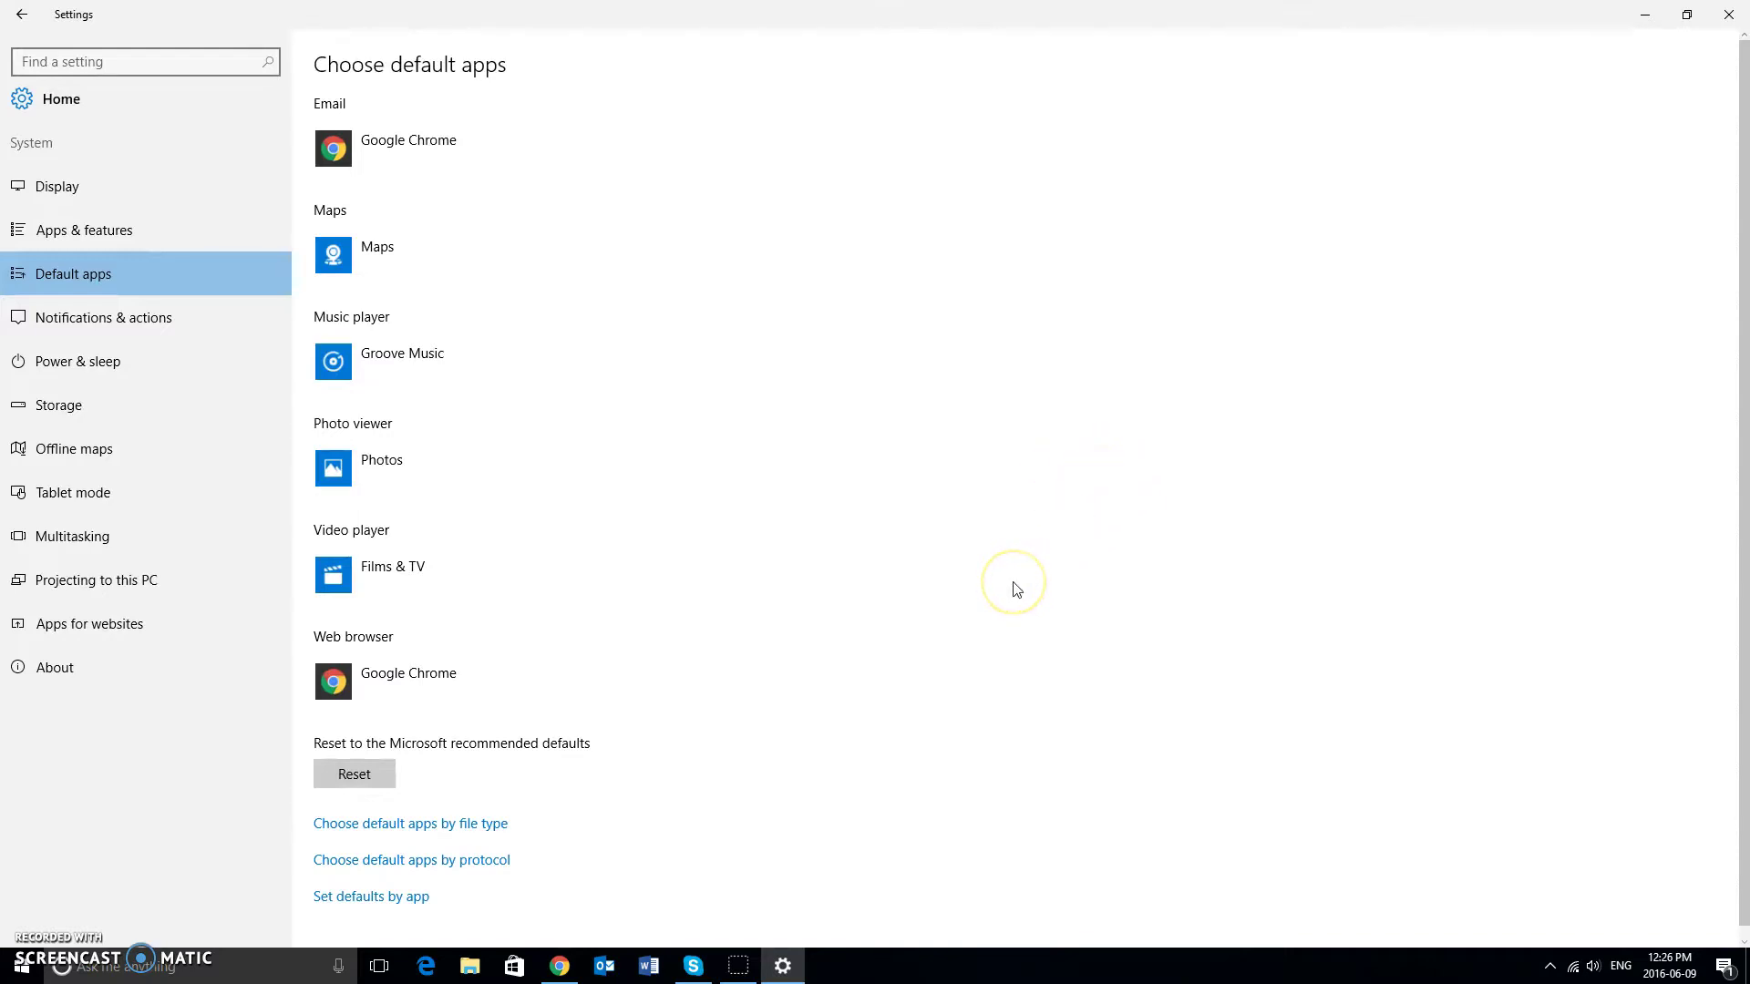
click(916, 339)
click(924, 370)
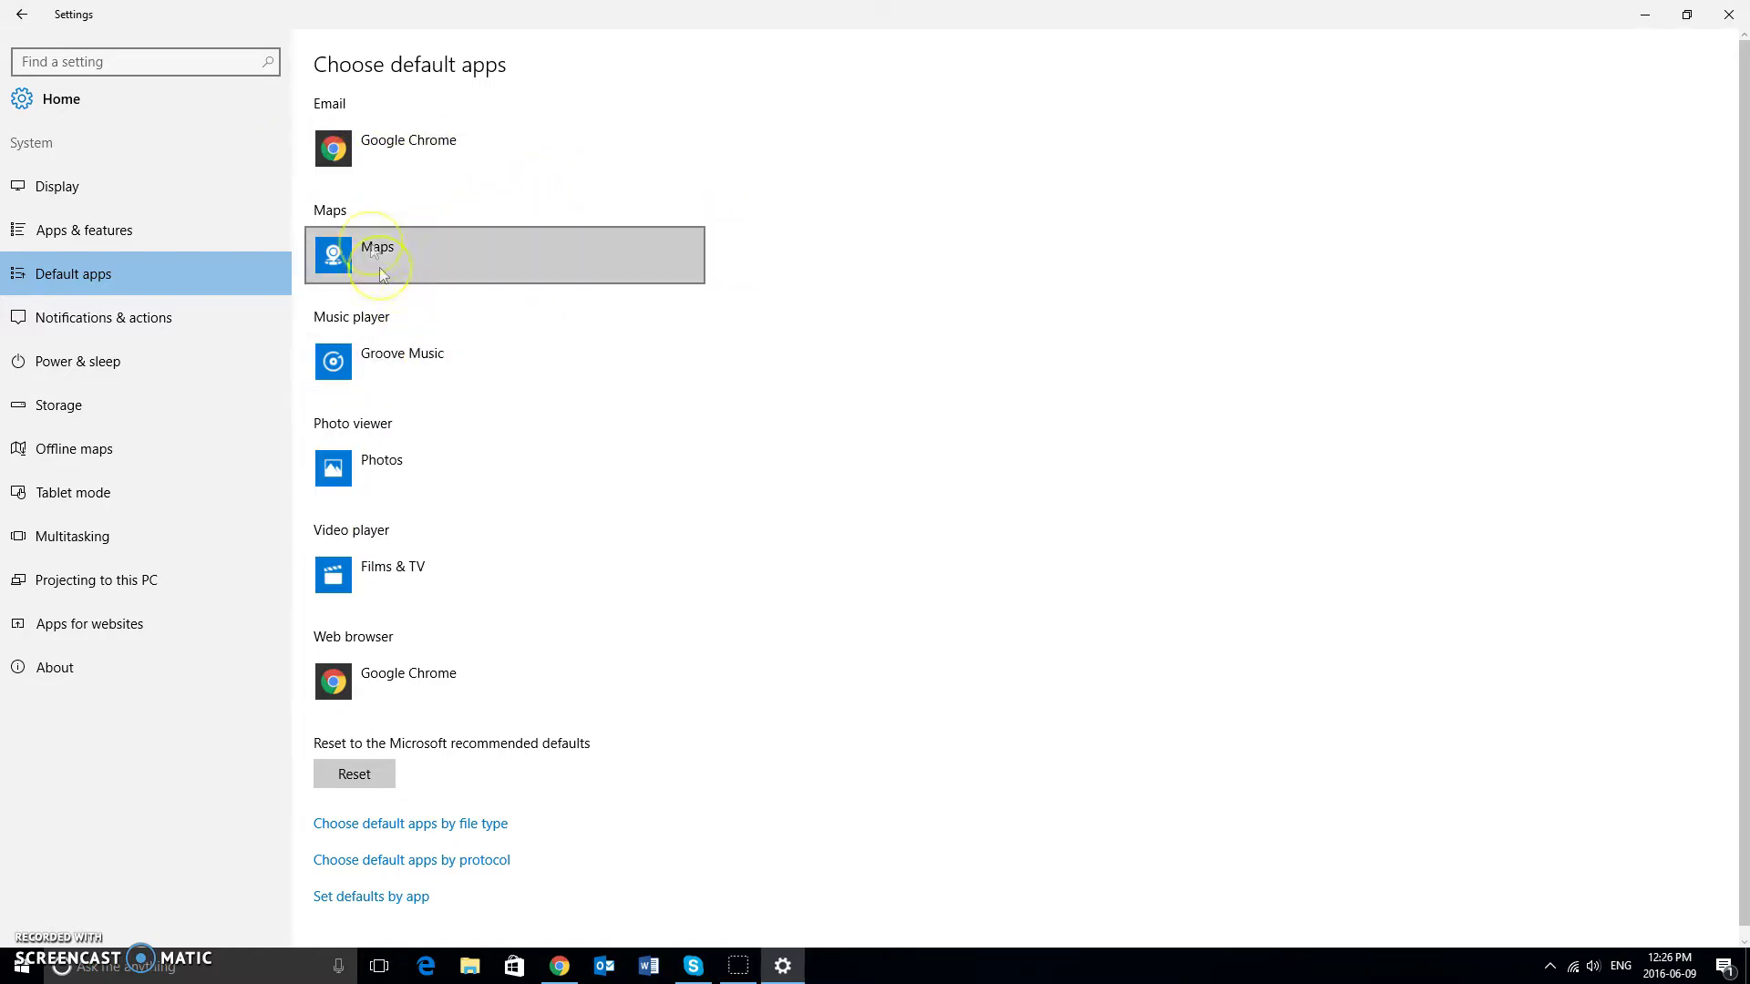
scroll(511, 584, down, 1)
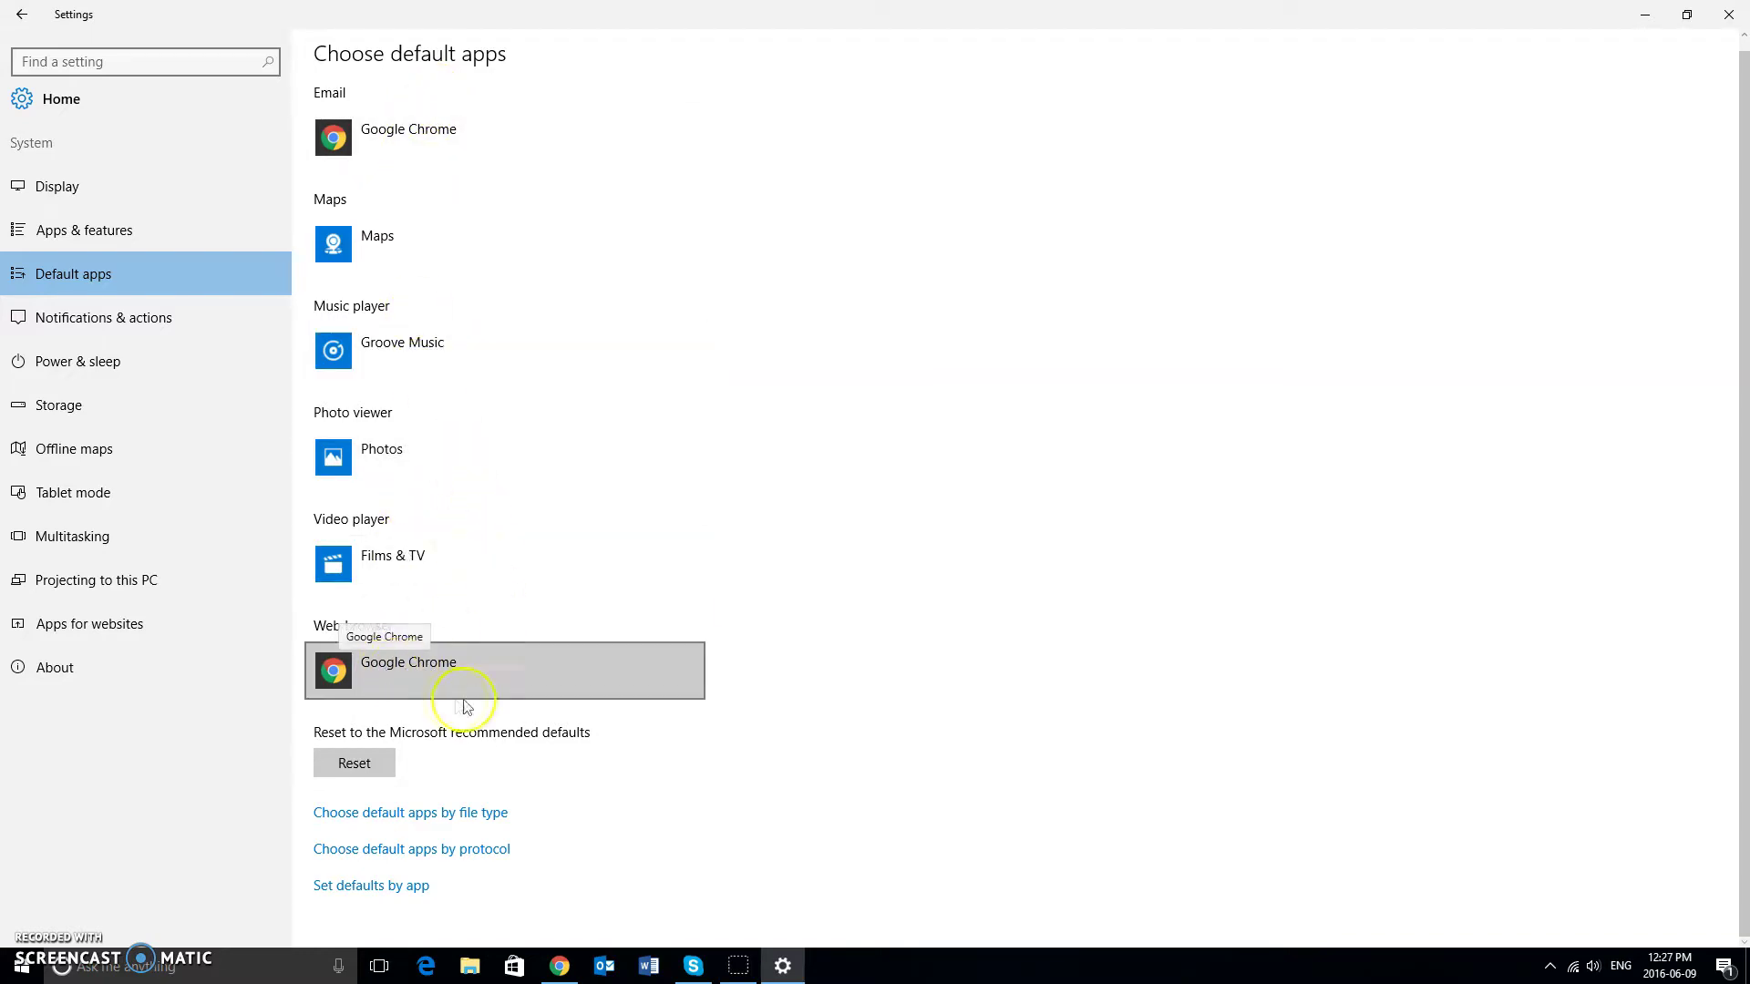
click(397, 673)
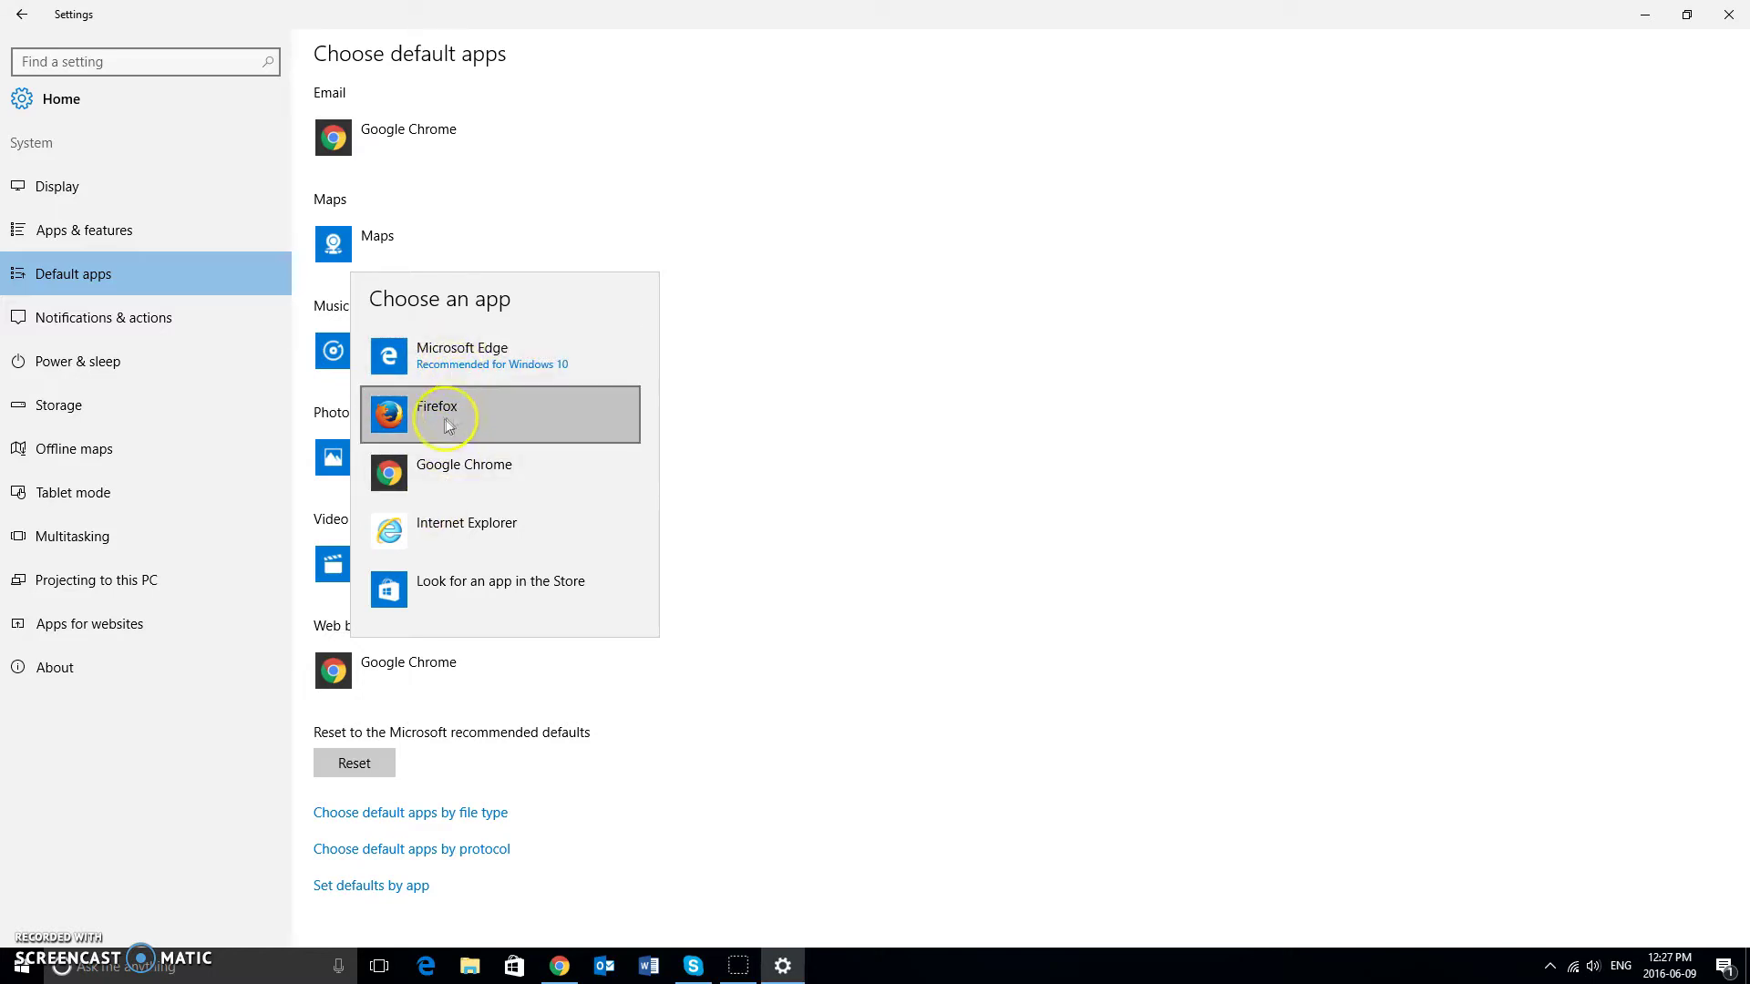
click(467, 476)
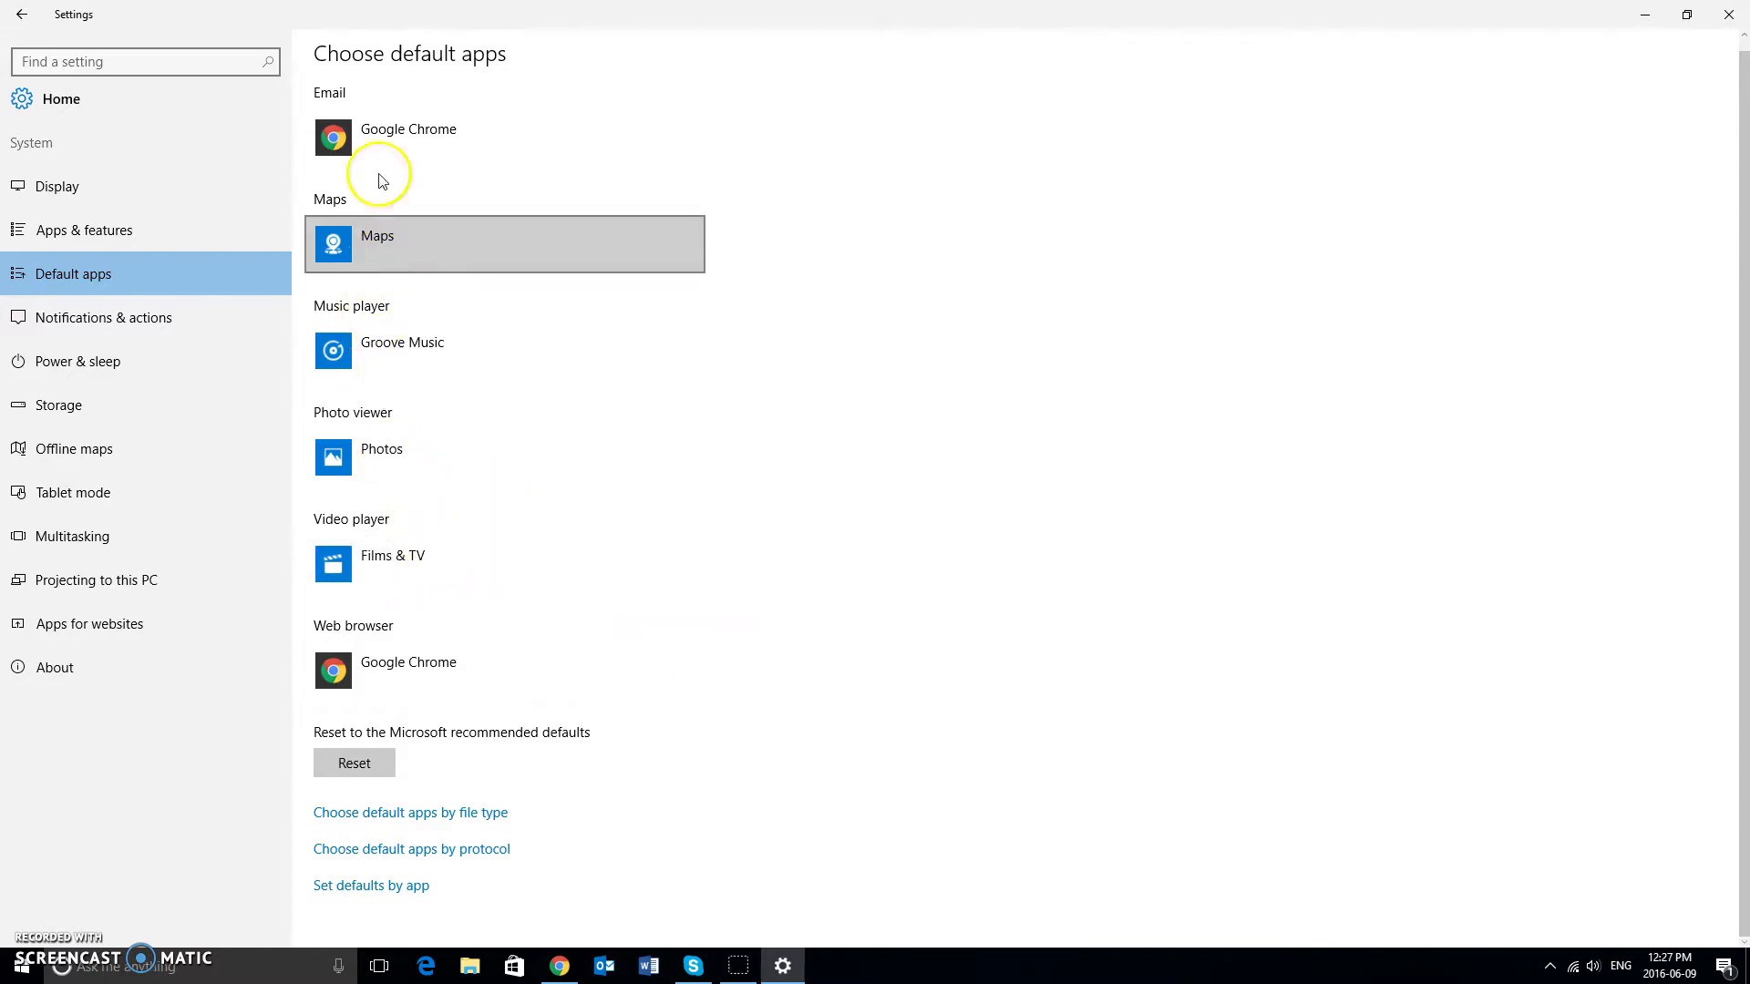
scroll(410, 182, up, 1)
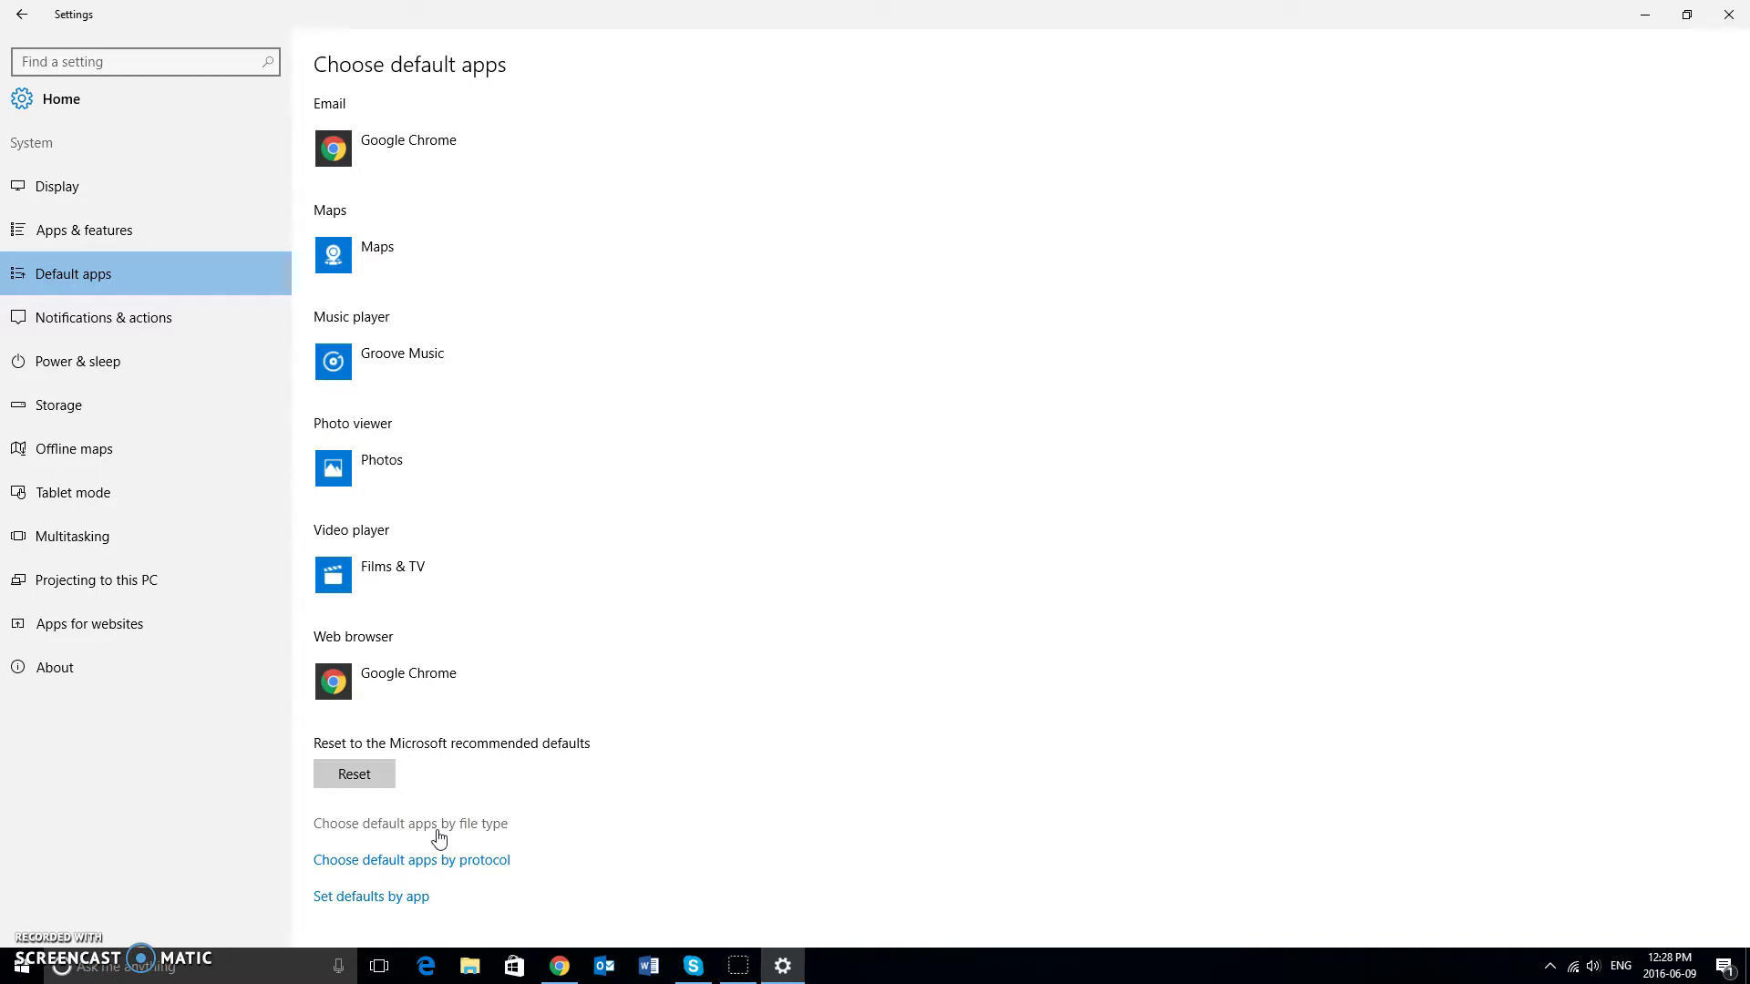
click(390, 871)
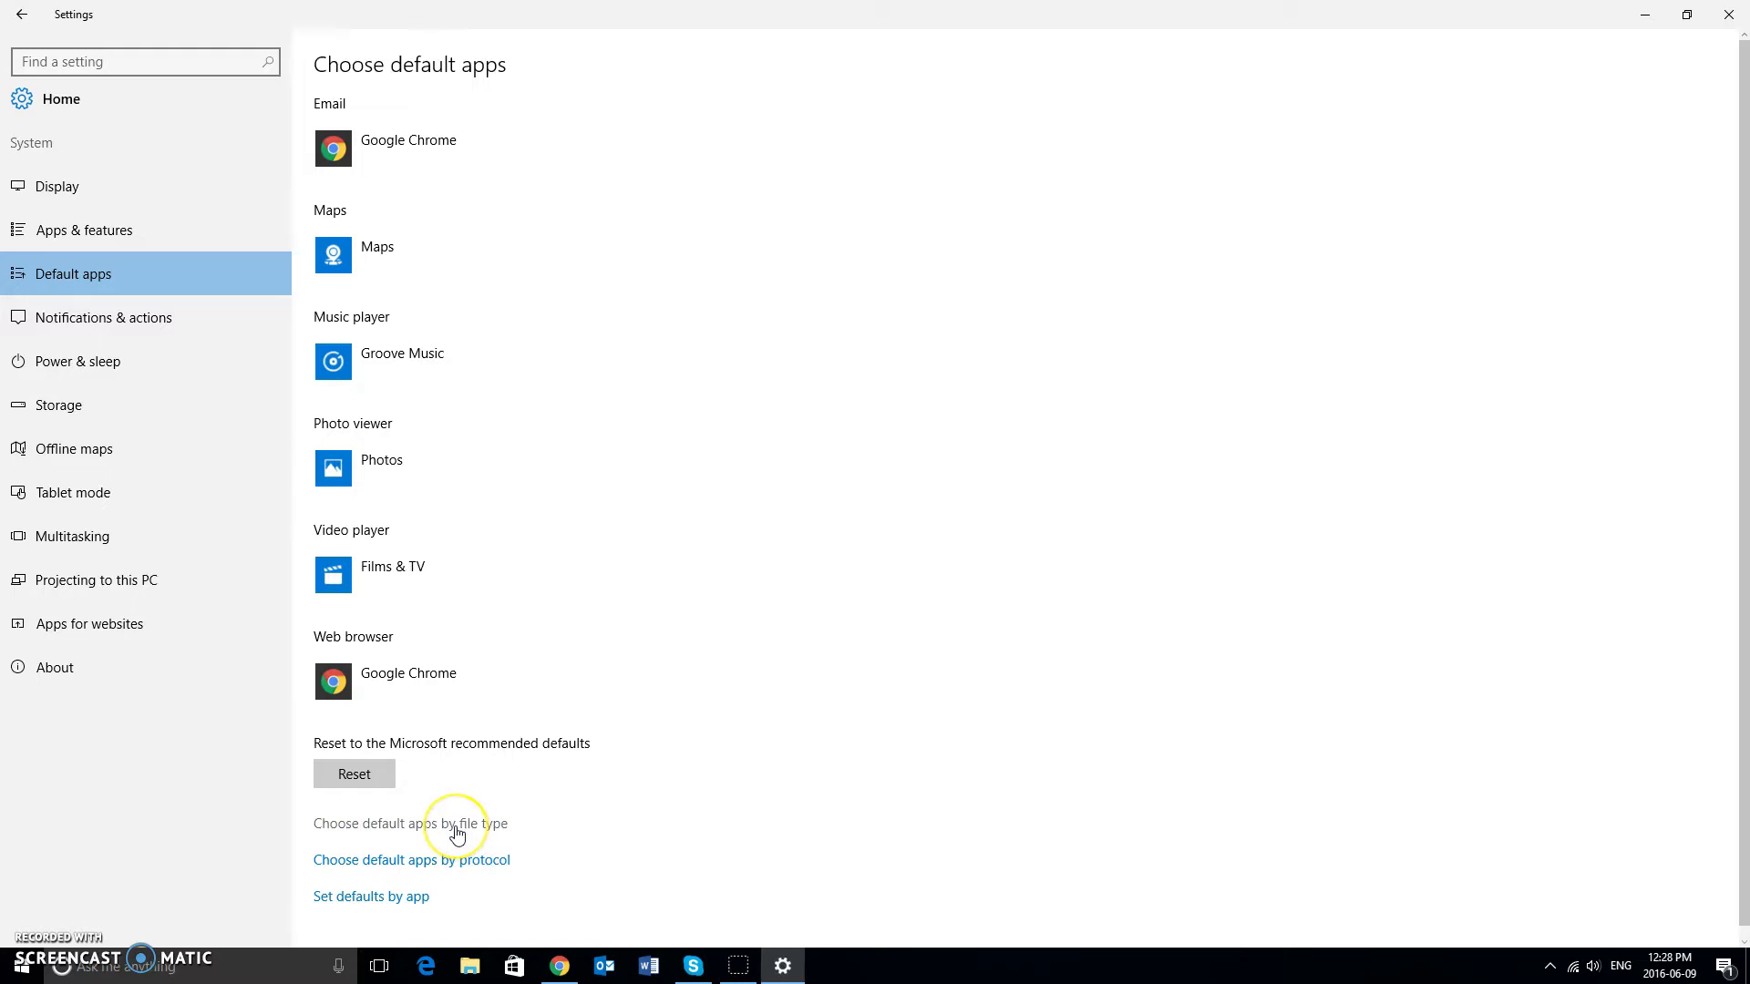
click(397, 907)
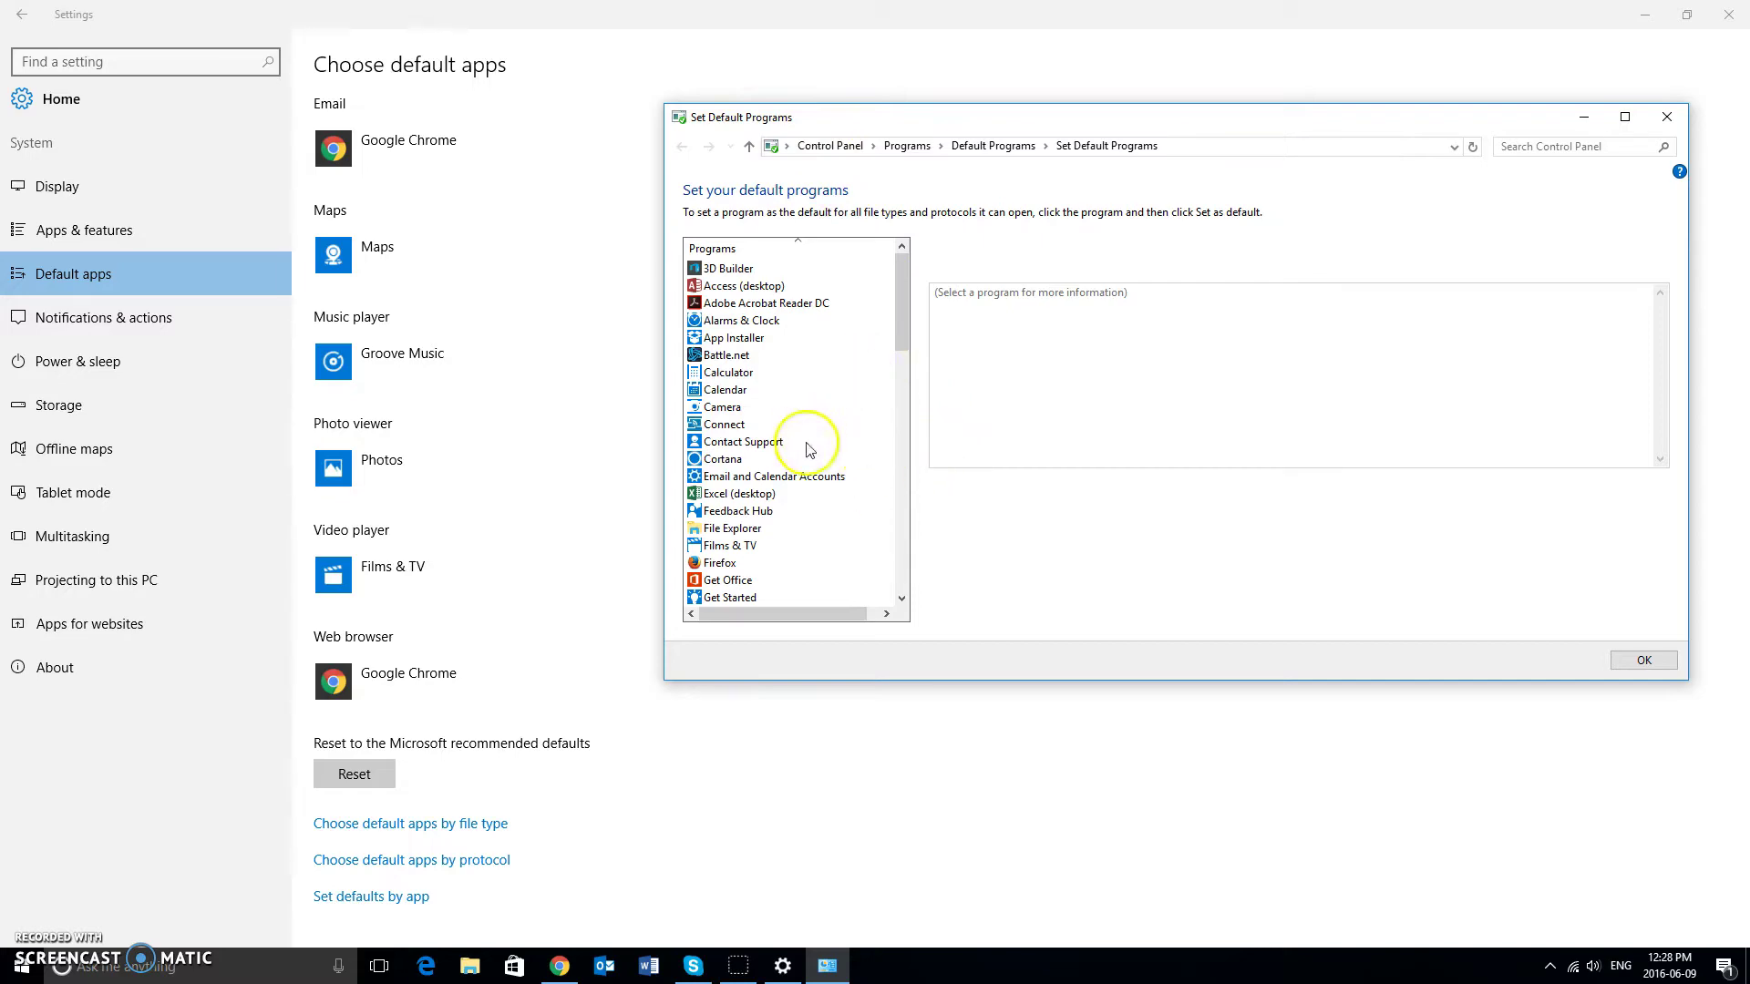
Browse the Programs list, select Google Chrome, then show the description and defaults of Maps.
scroll(779, 411, down, 5)
scroll(776, 428, down, 7)
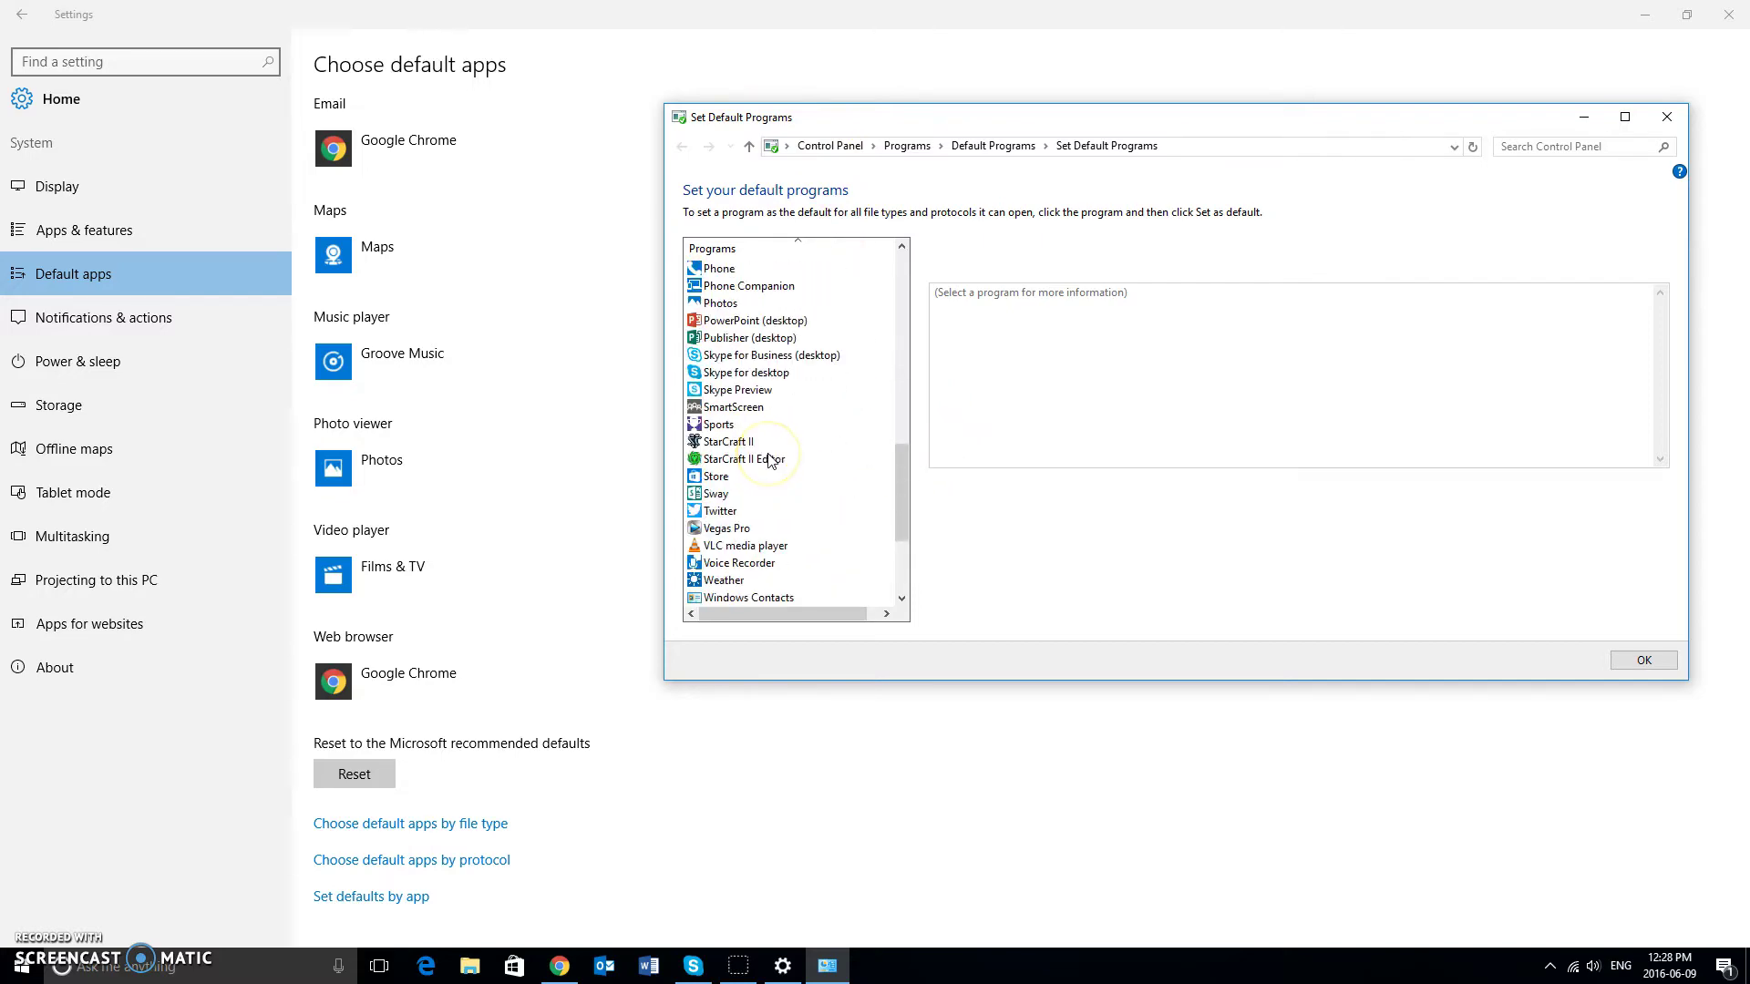
scroll(770, 461, up, 8)
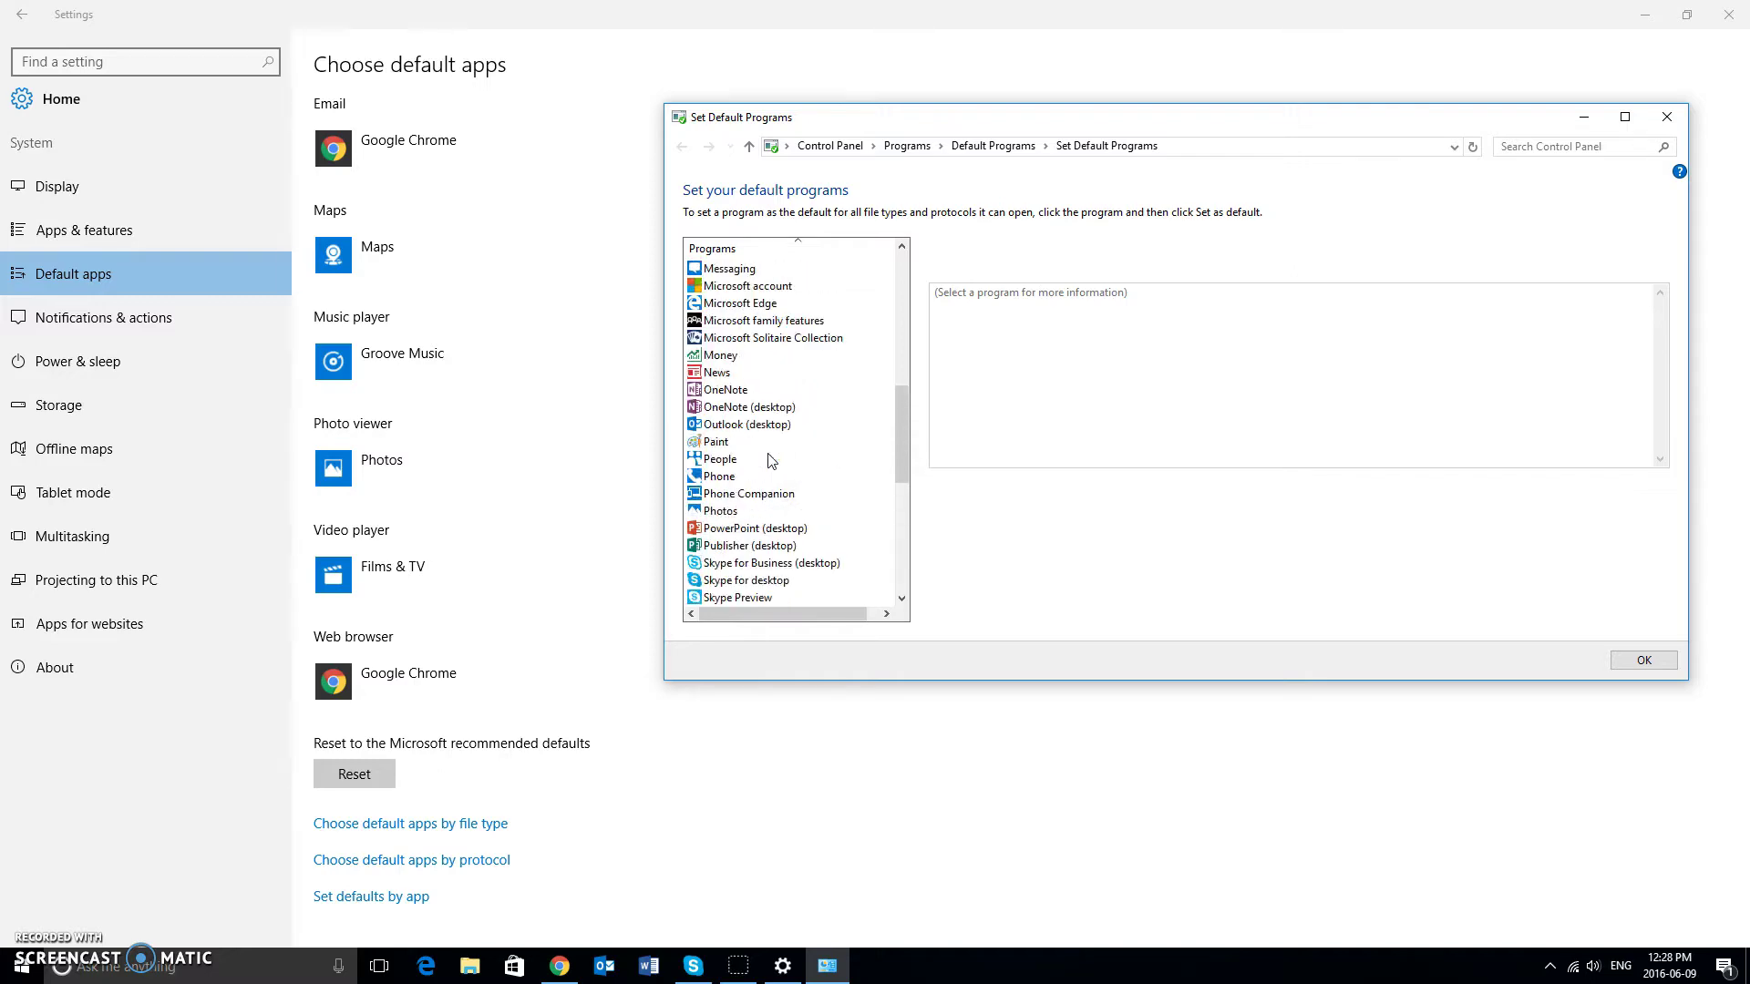
scroll(772, 459, up, 1)
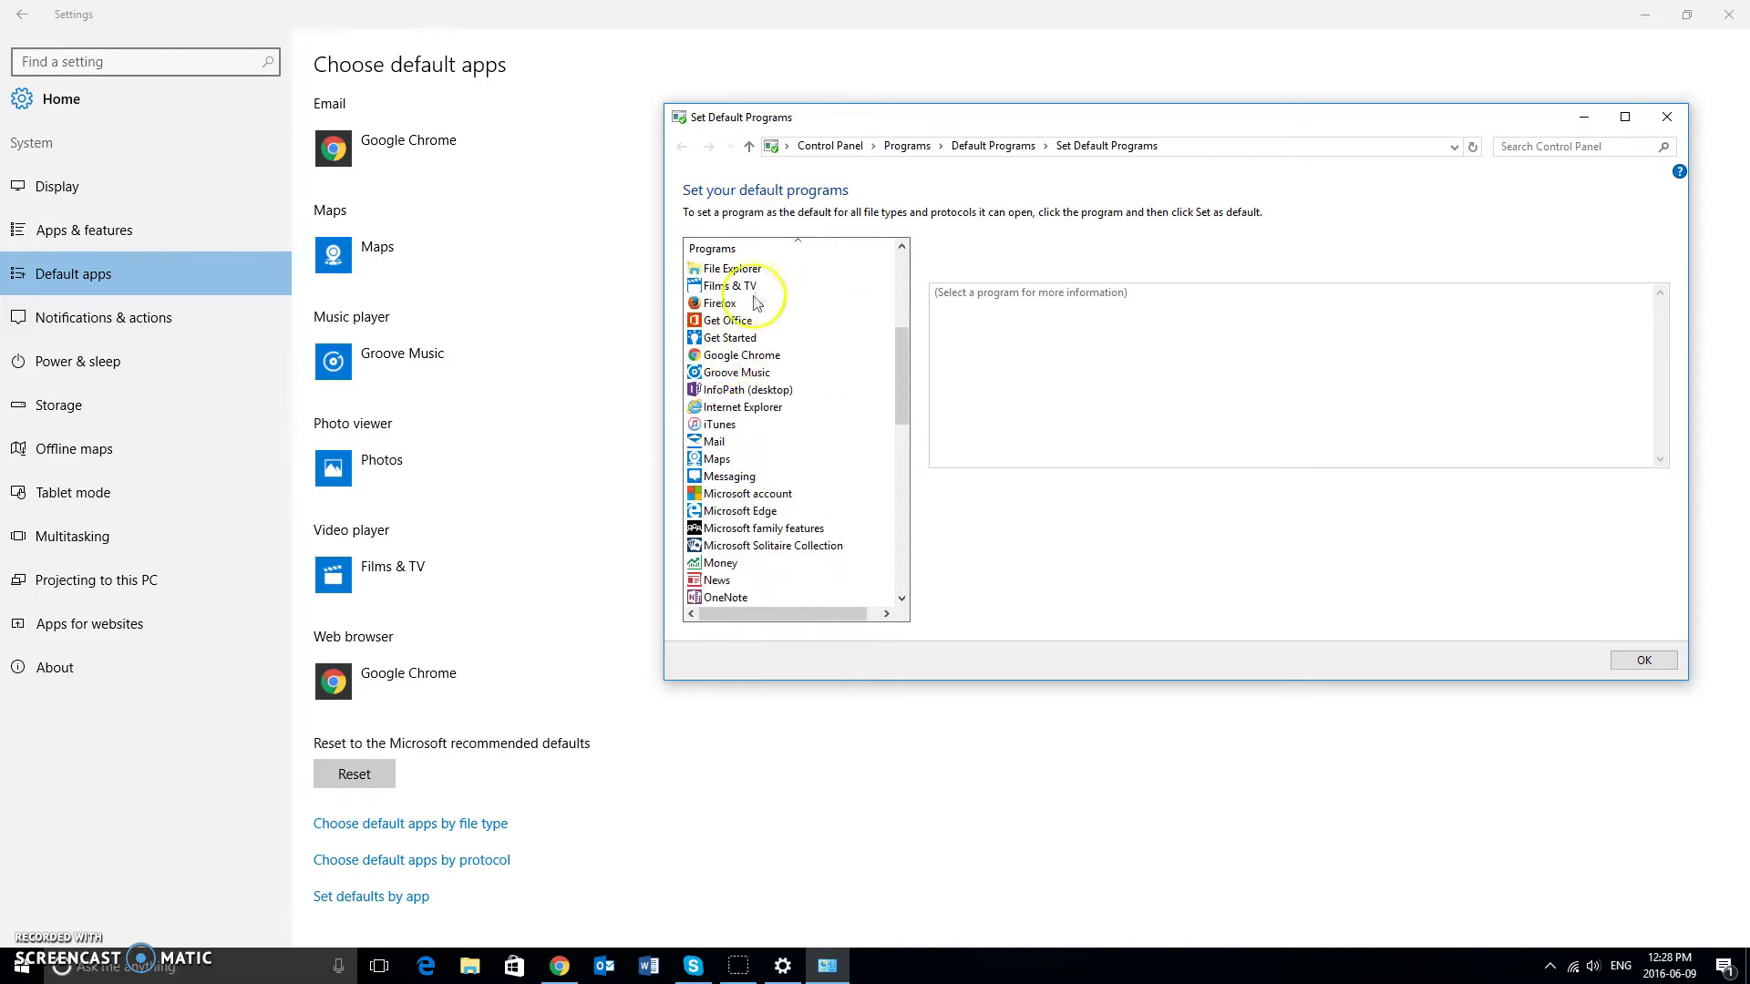
click(765, 357)
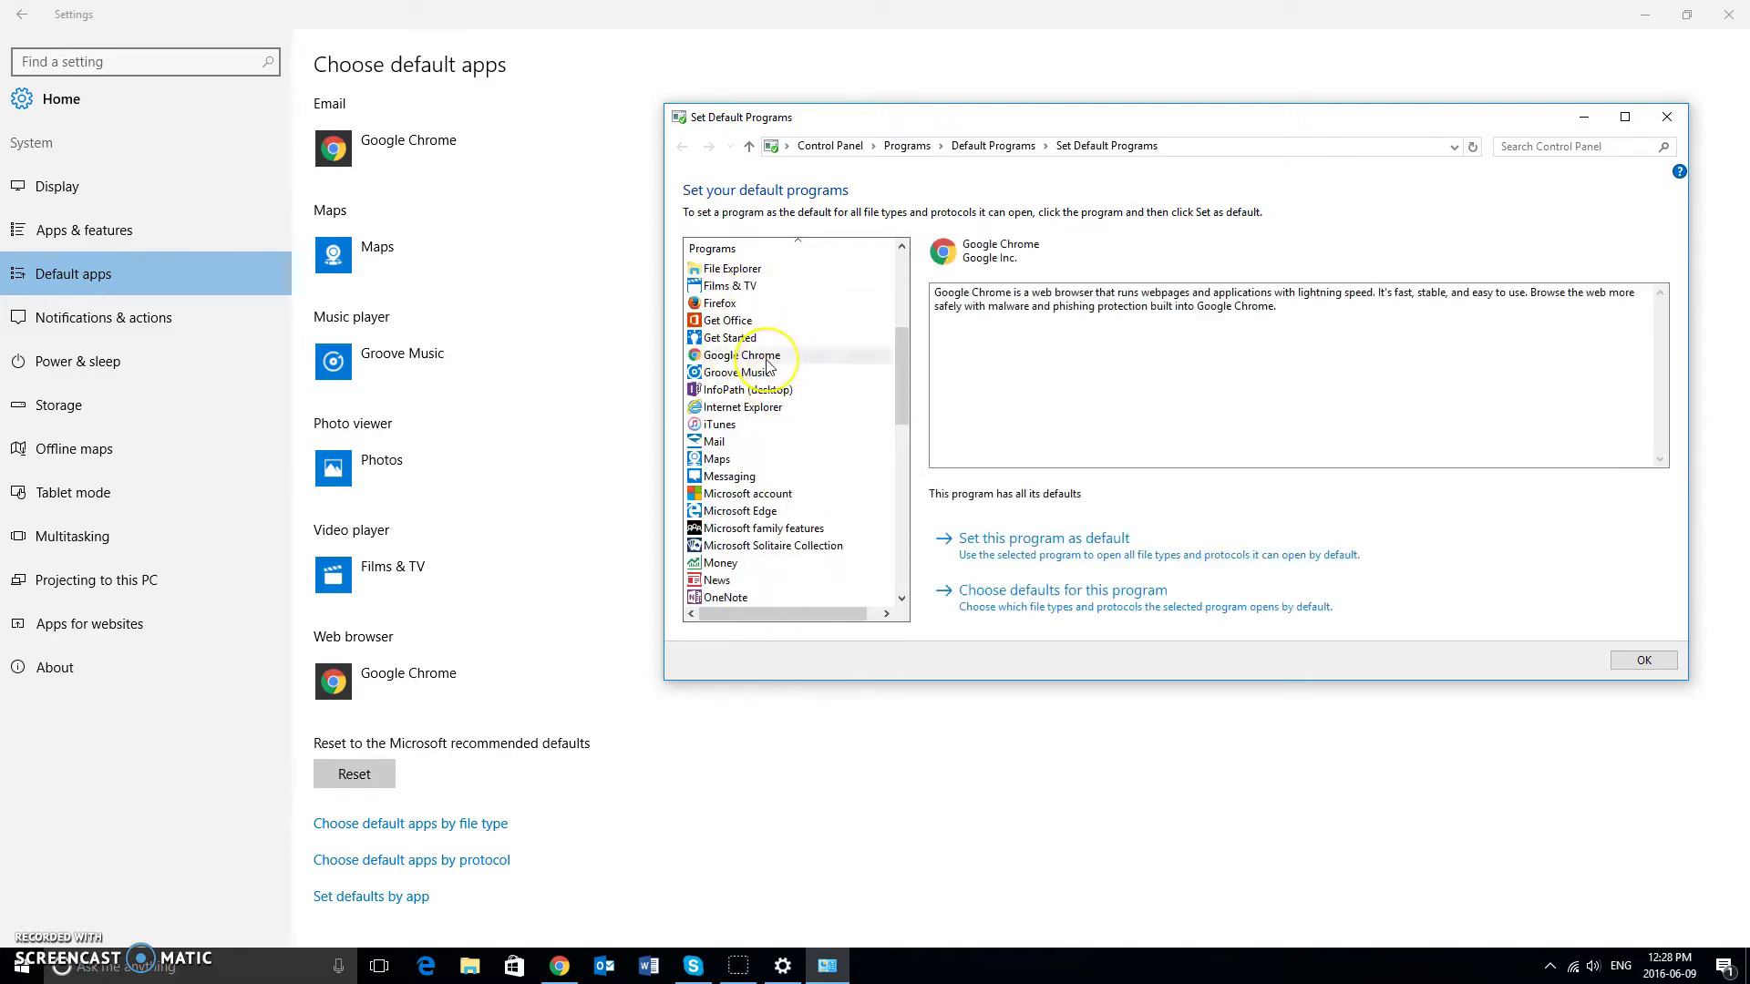
click(1070, 554)
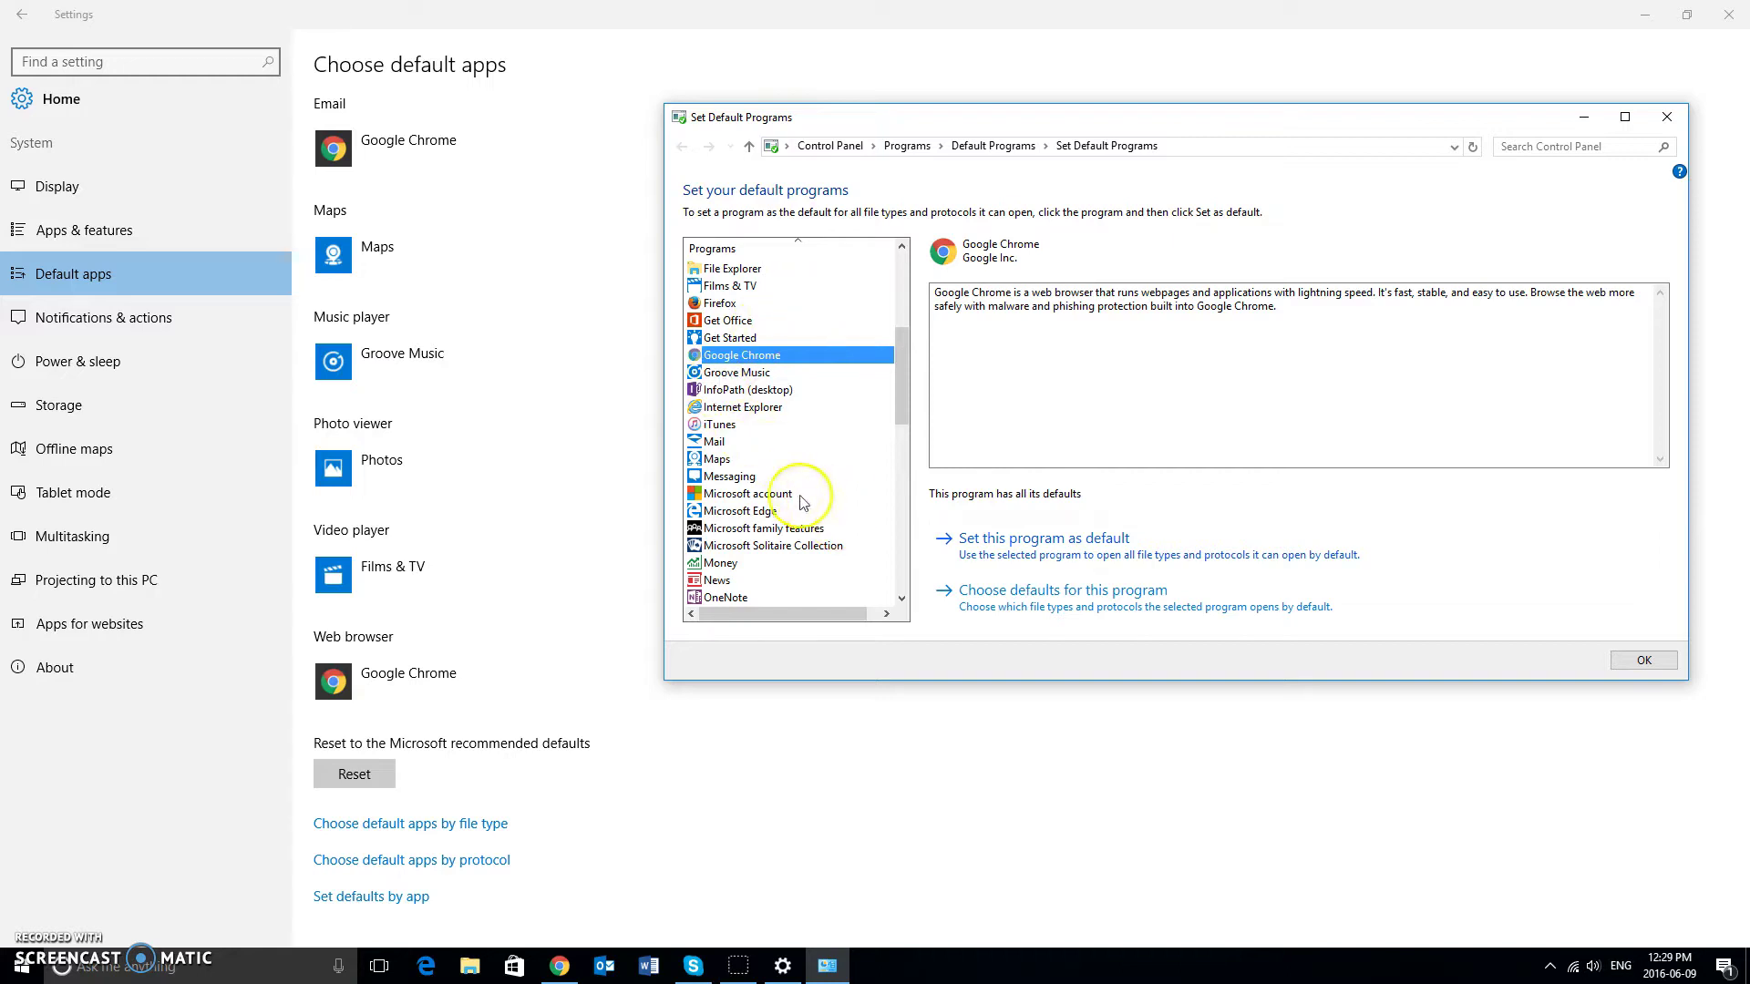
click(765, 459)
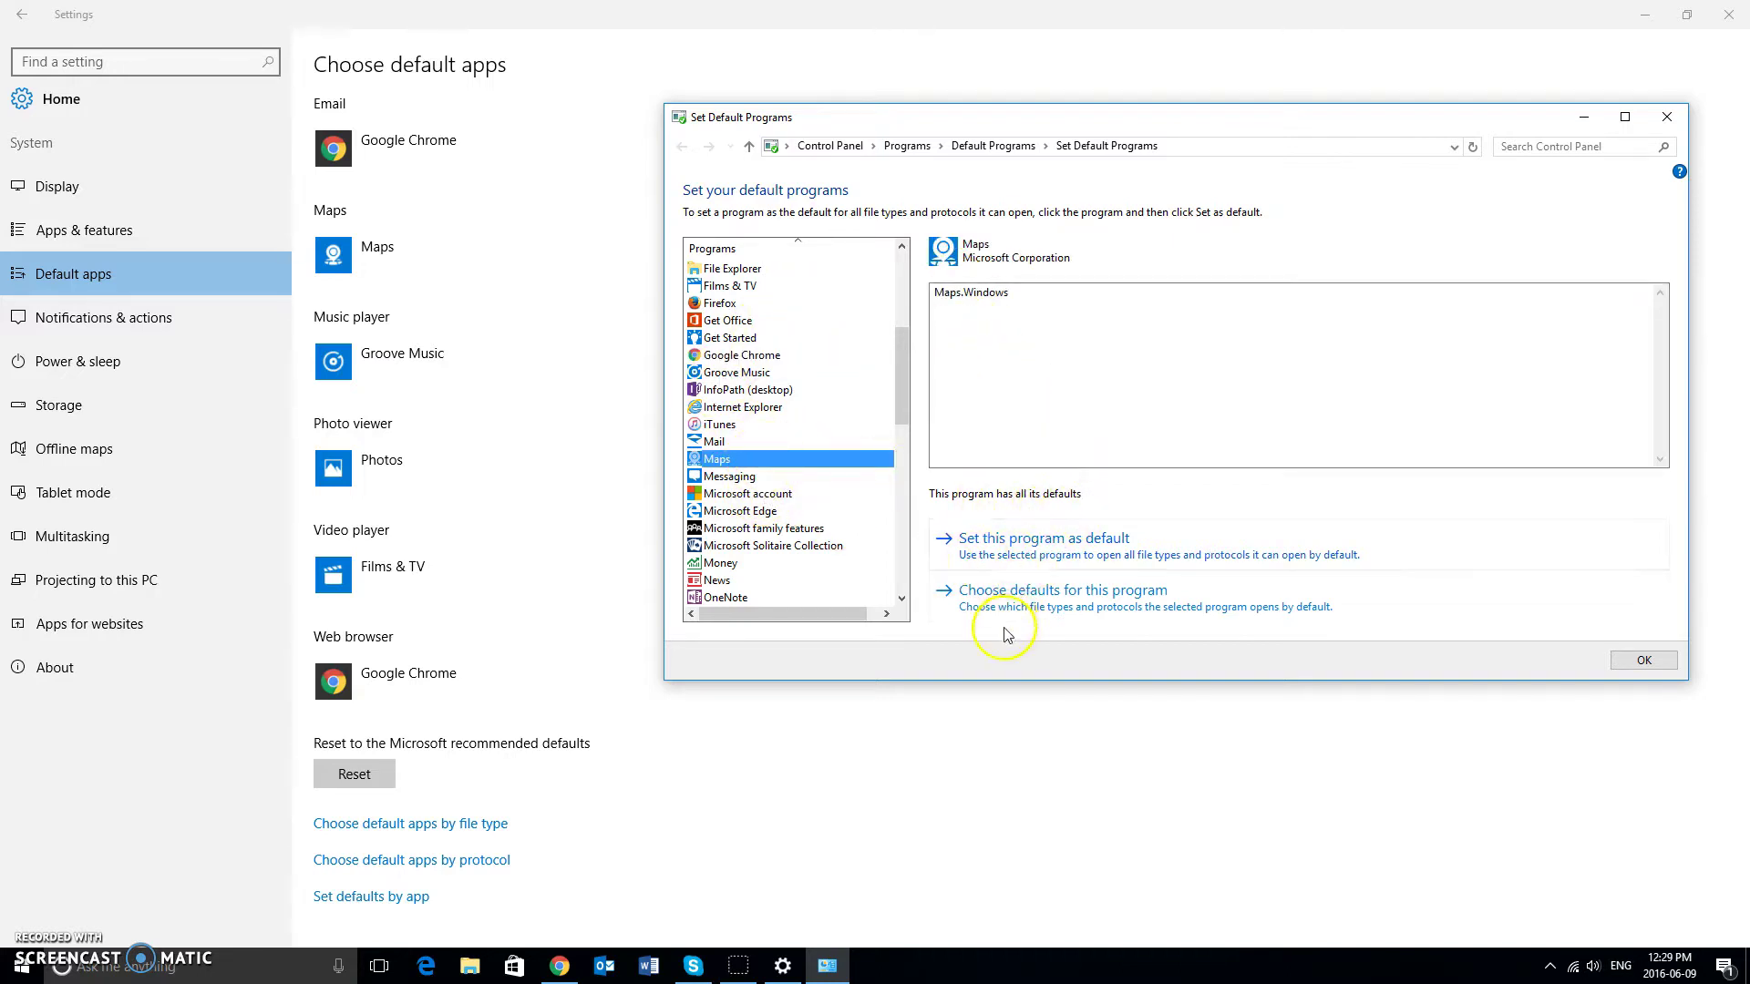
Review which protocols Maps opens, go back, and close the Control Panel window.
click(1076, 607)
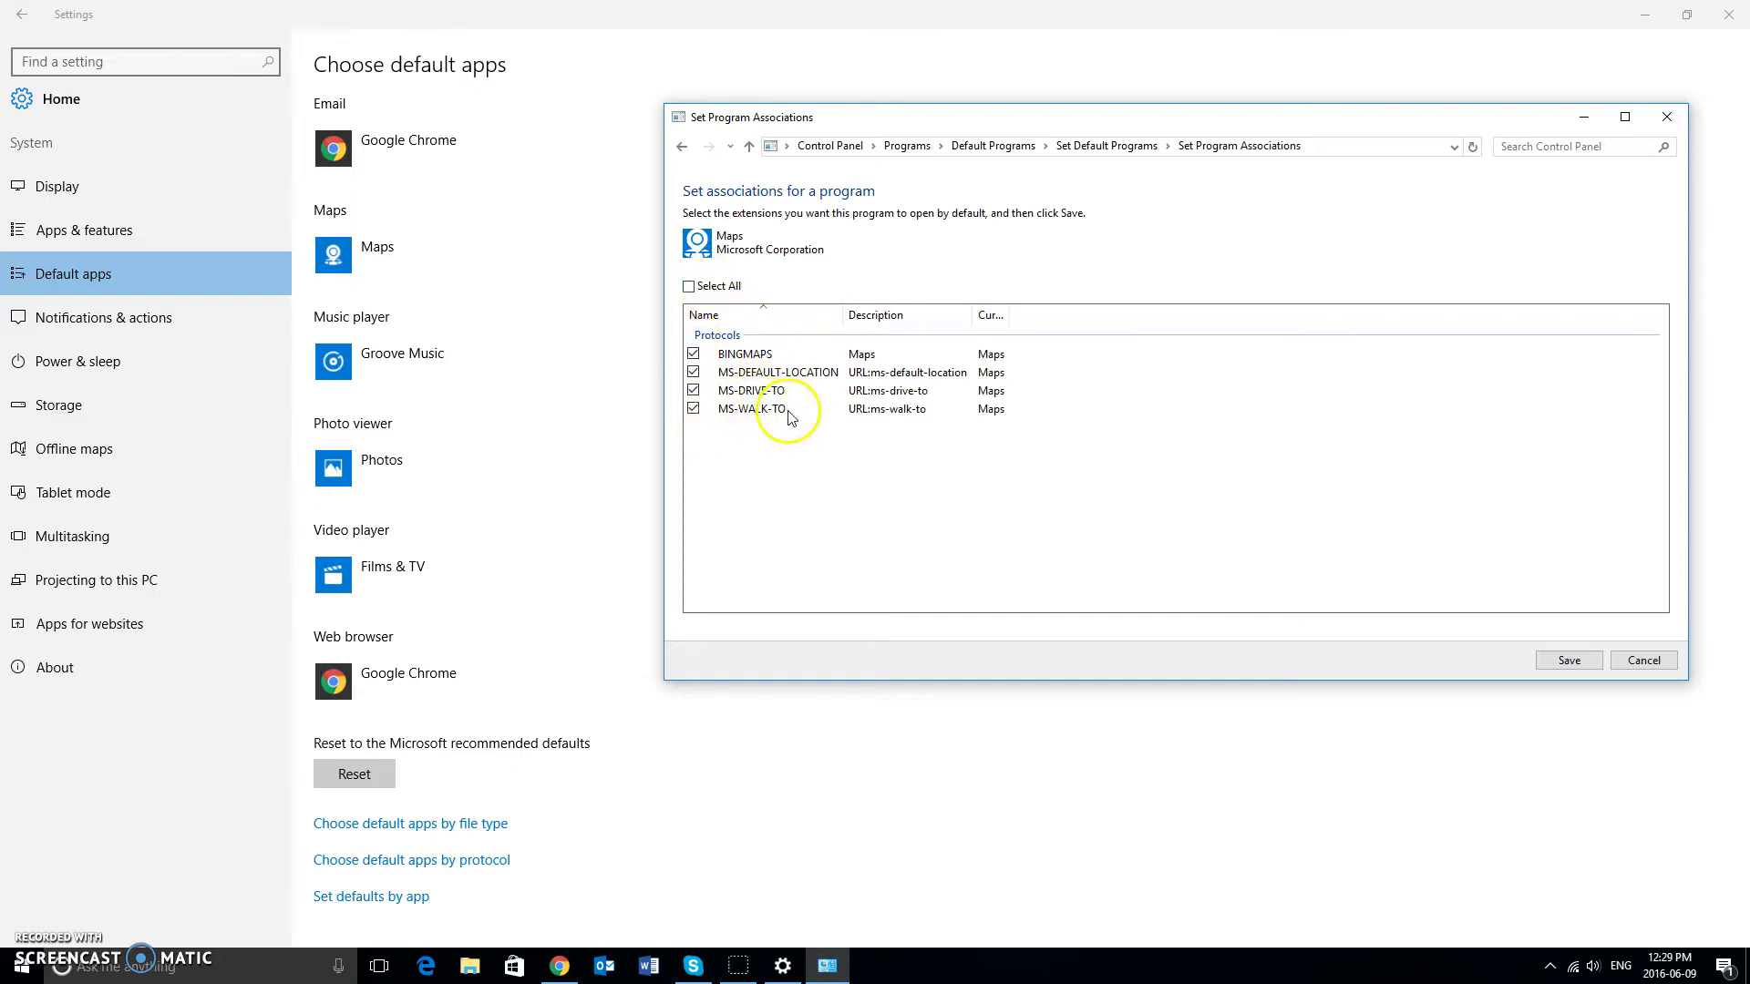
click(681, 149)
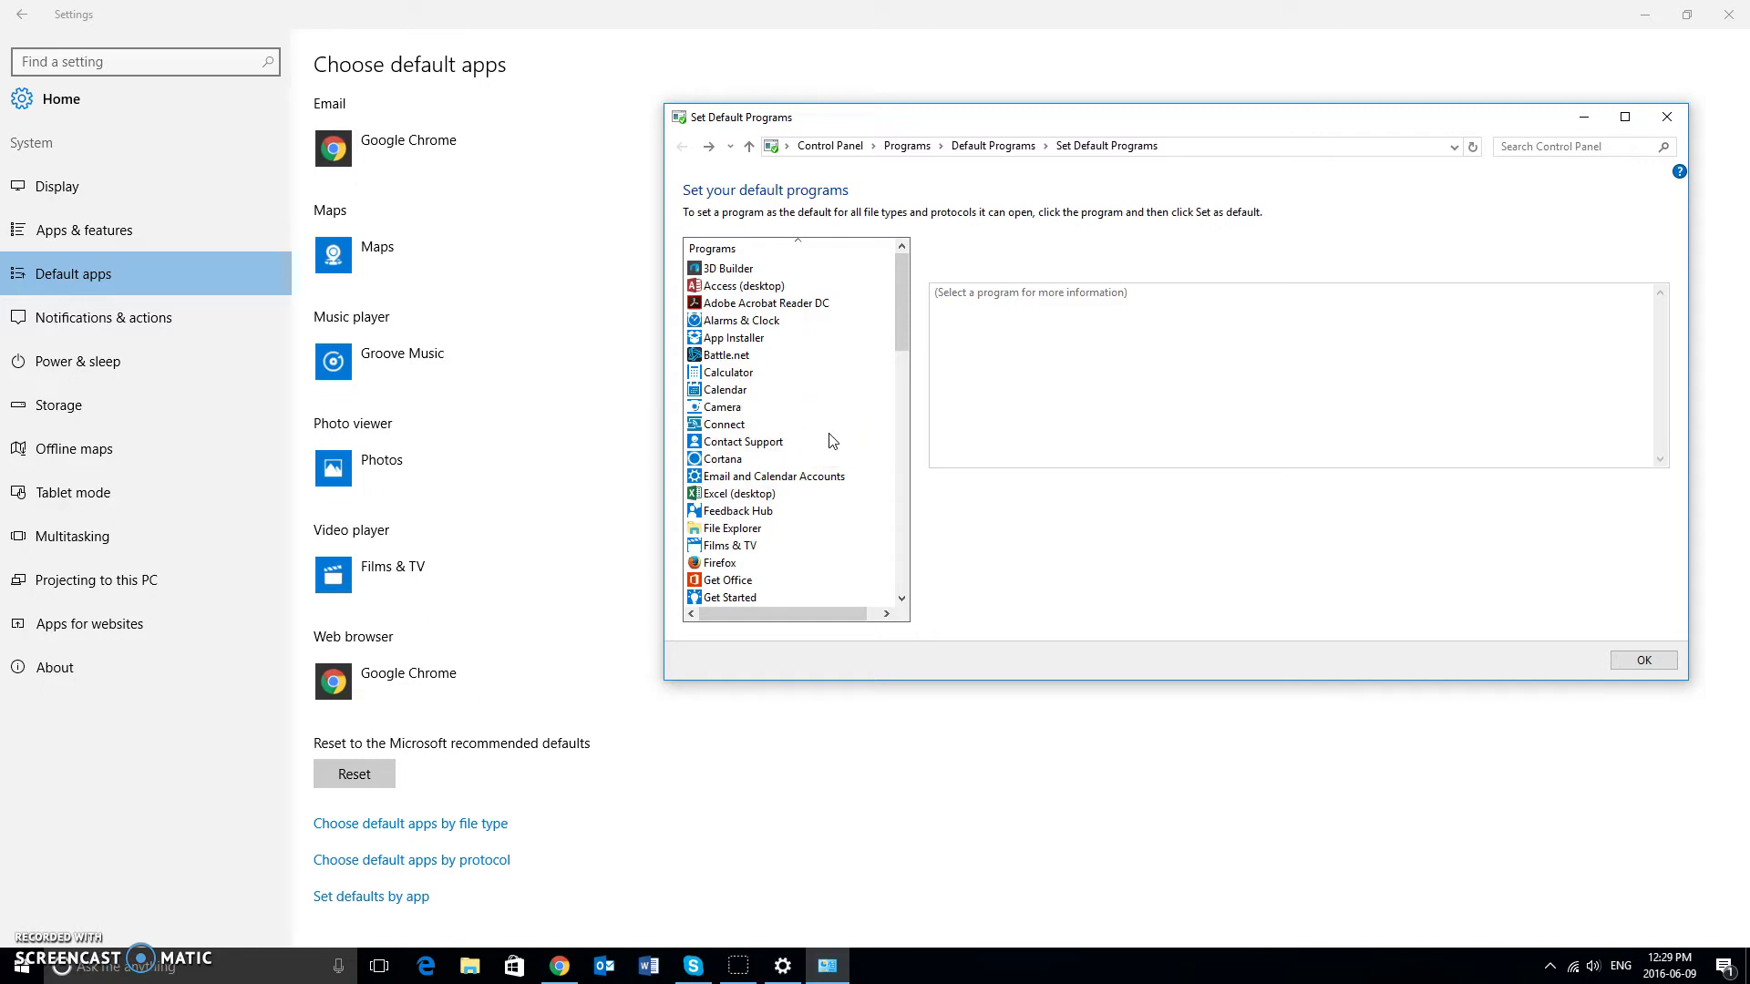
click(1667, 117)
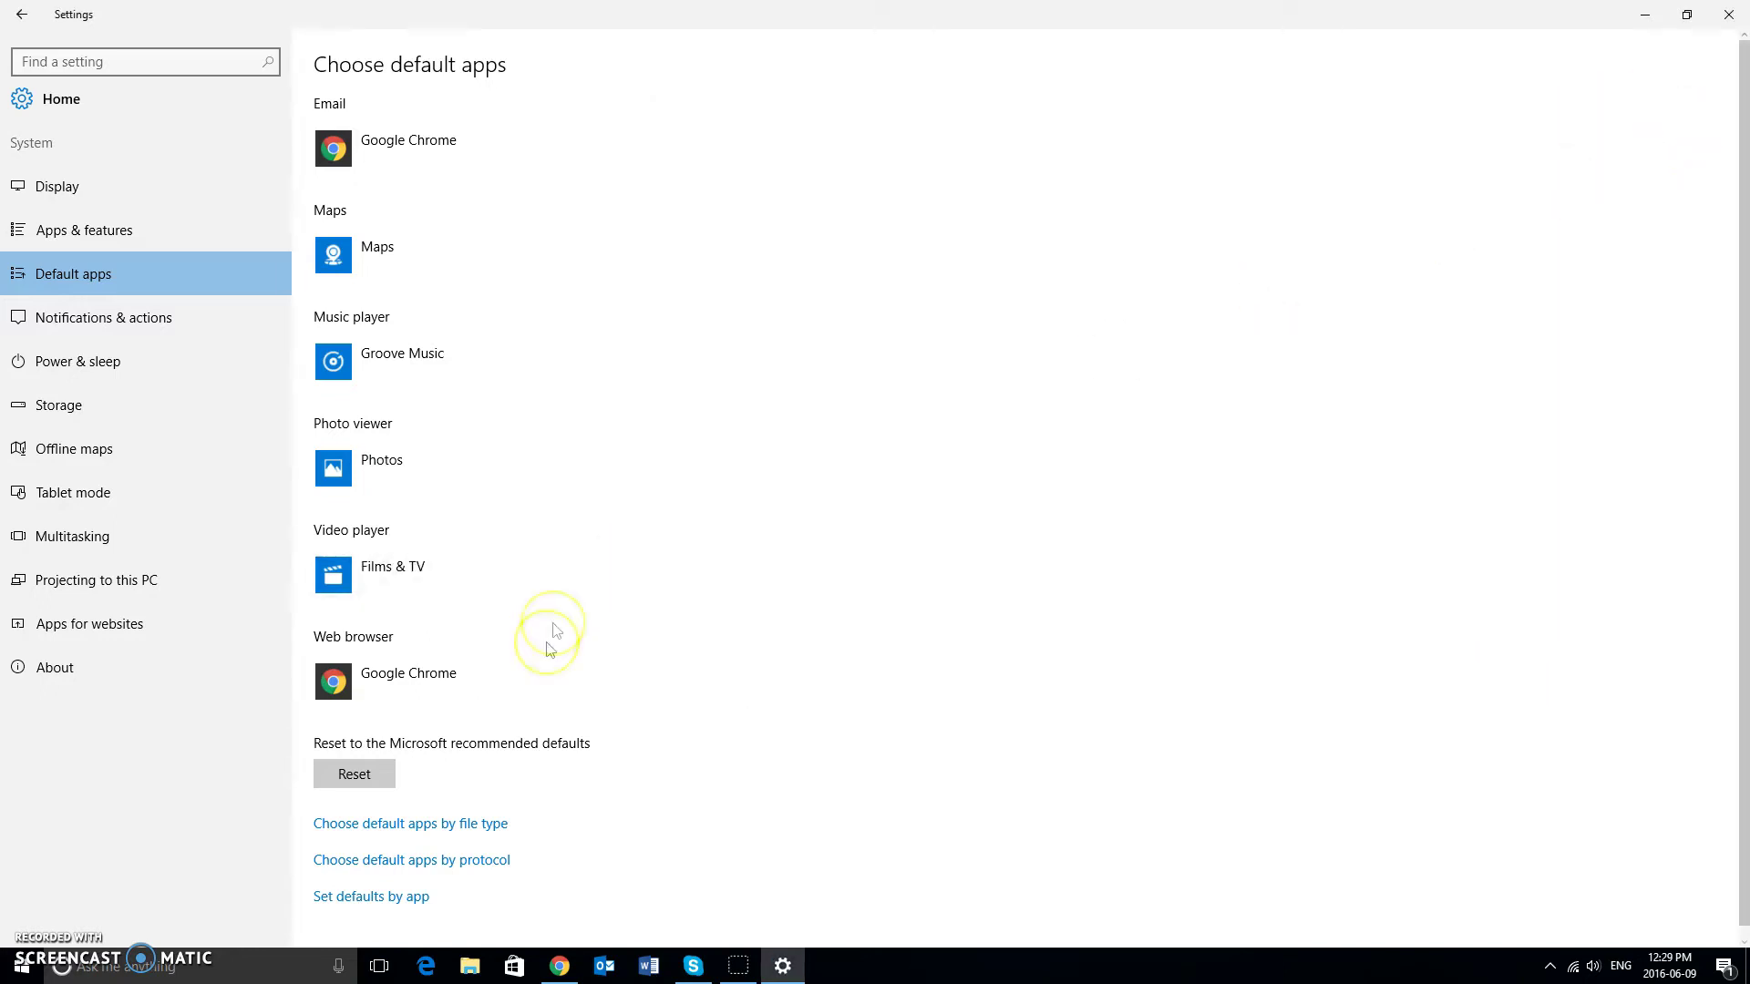
Open the by-file-type defaults list, scroll the extensions, and show the app choices for .adp.
click(435, 830)
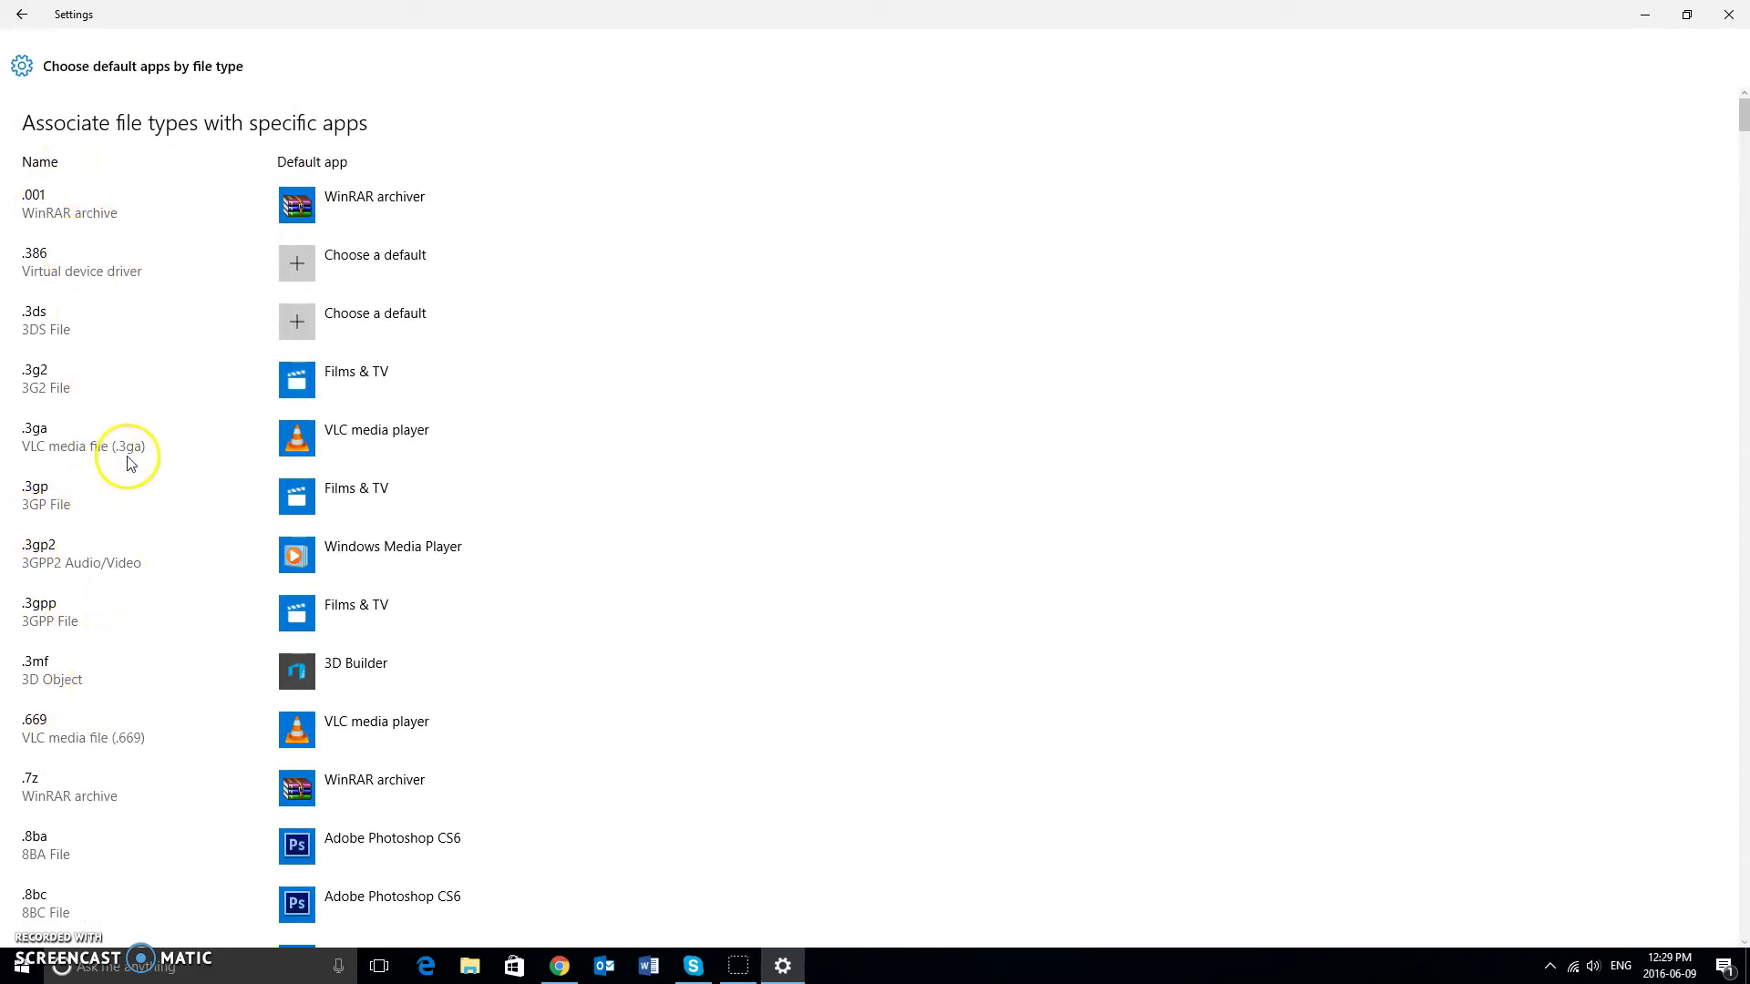
scroll(125, 461, down, 2)
scroll(131, 483, down, 4)
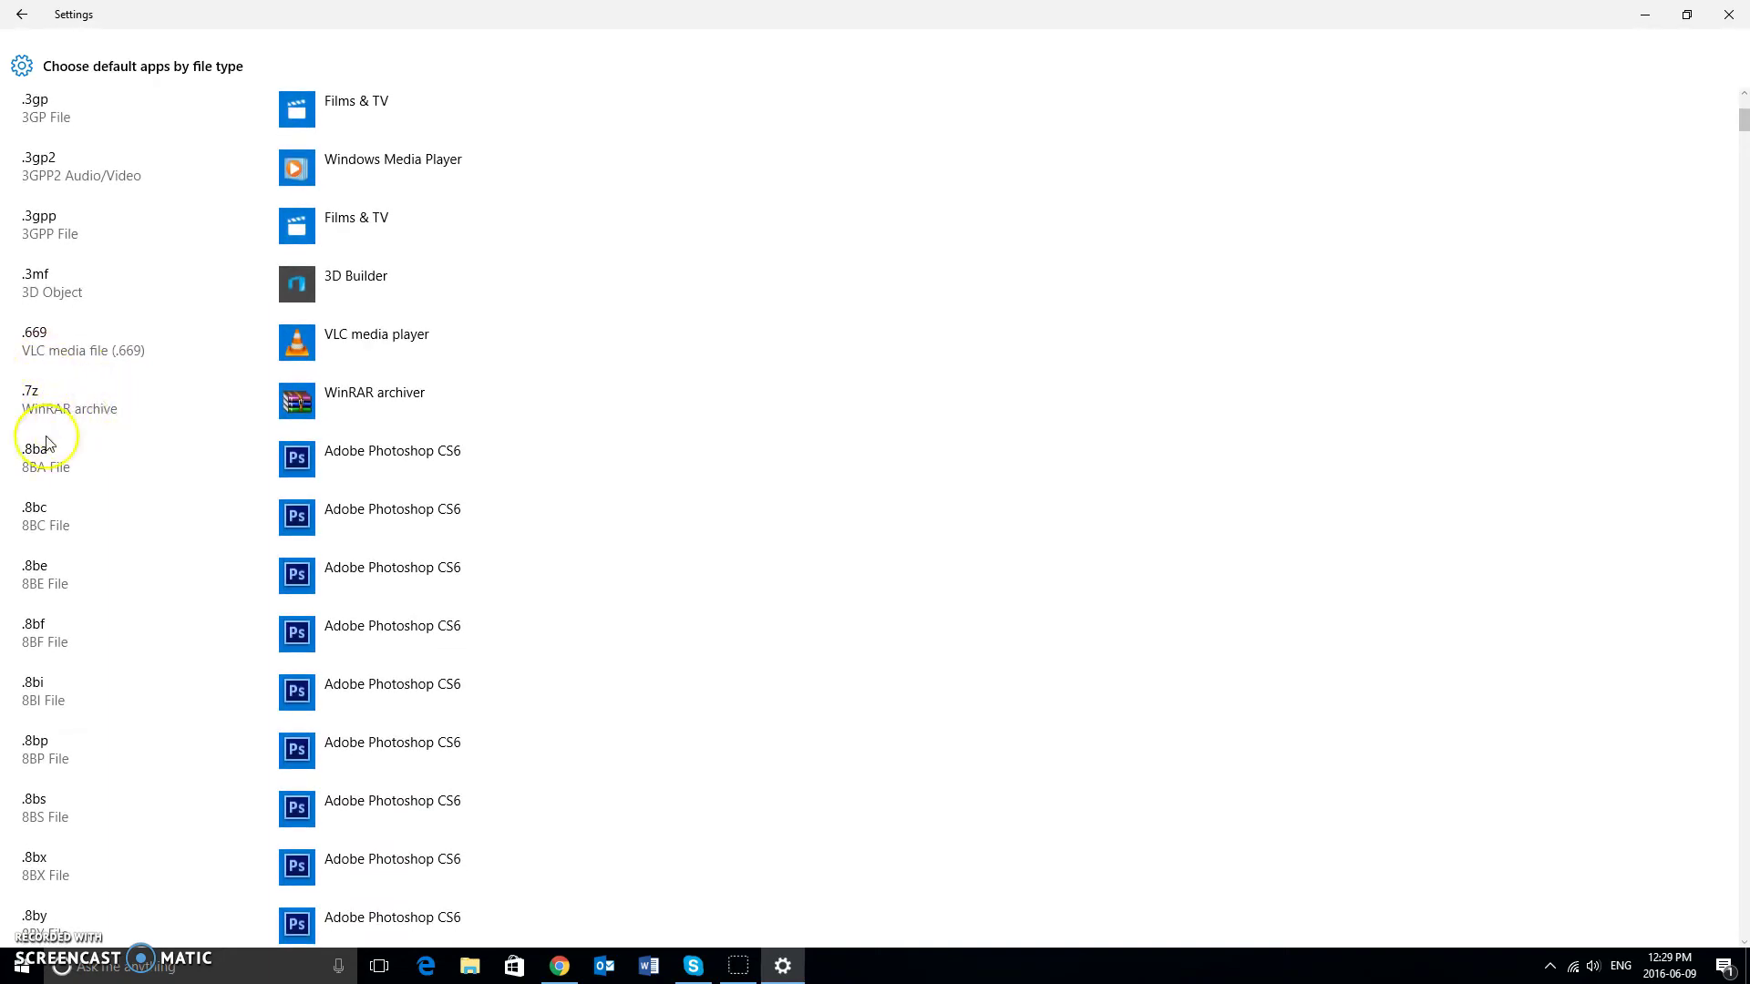
scroll(125, 531, down, 13)
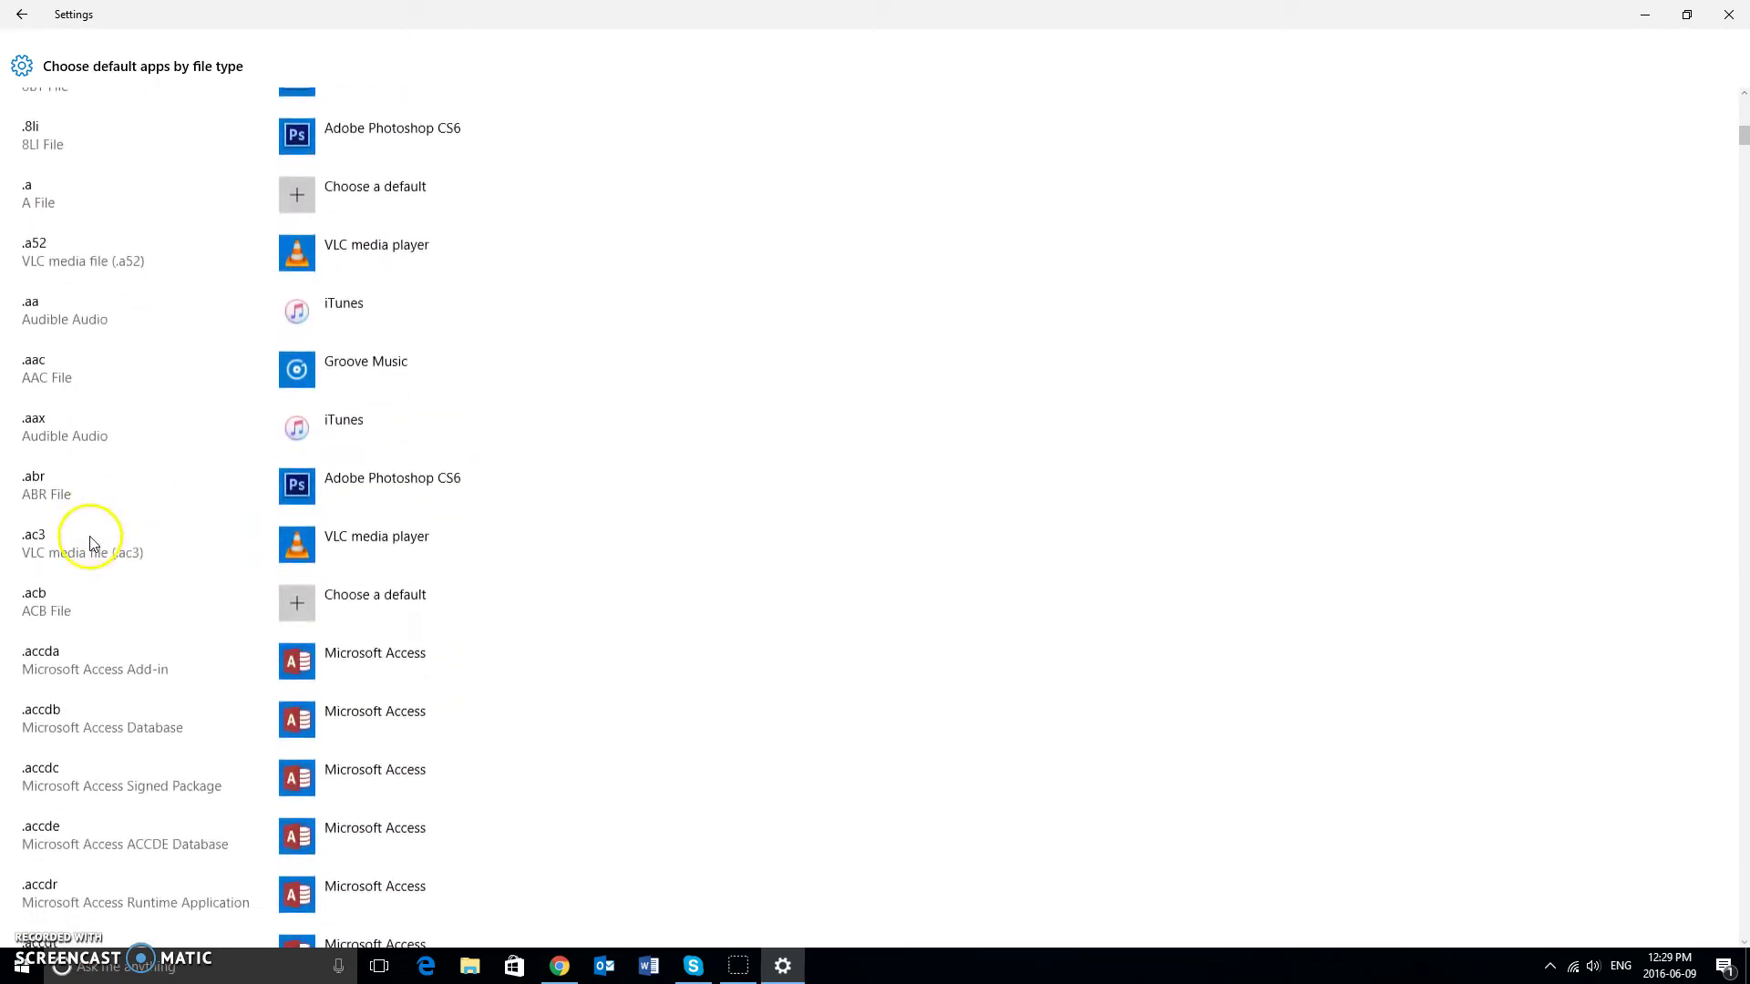
scroll(101, 544, down, 10)
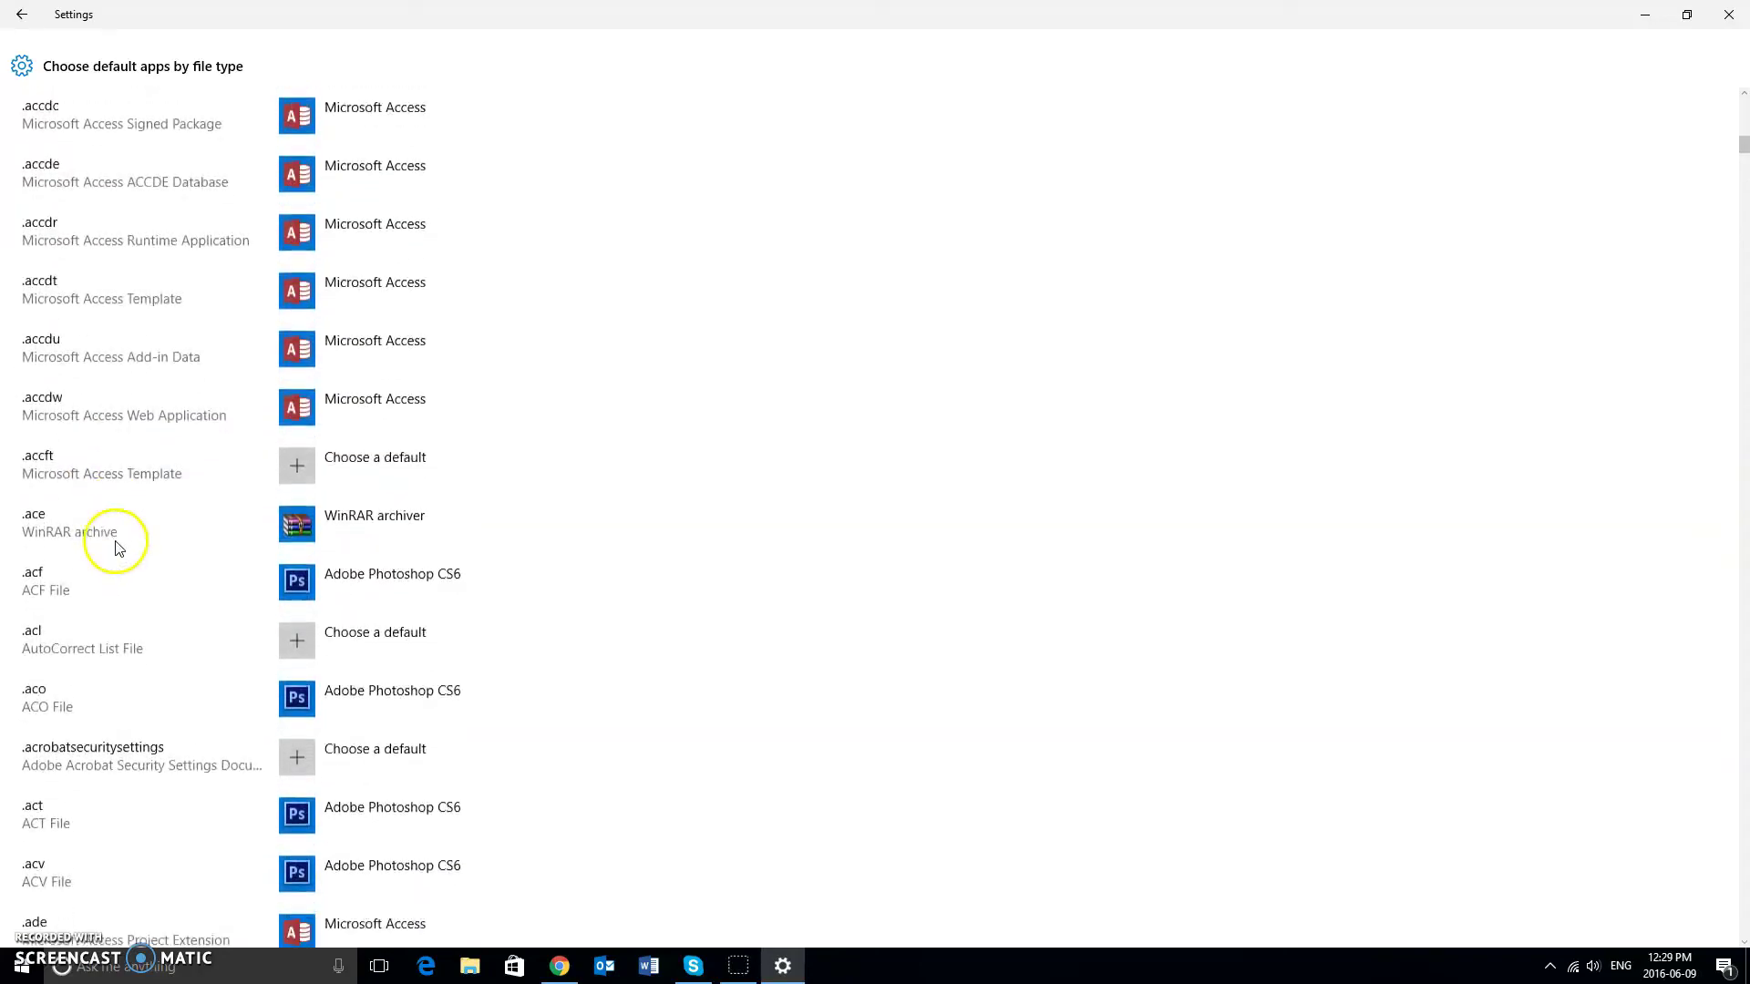
scroll(115, 547, down, 8)
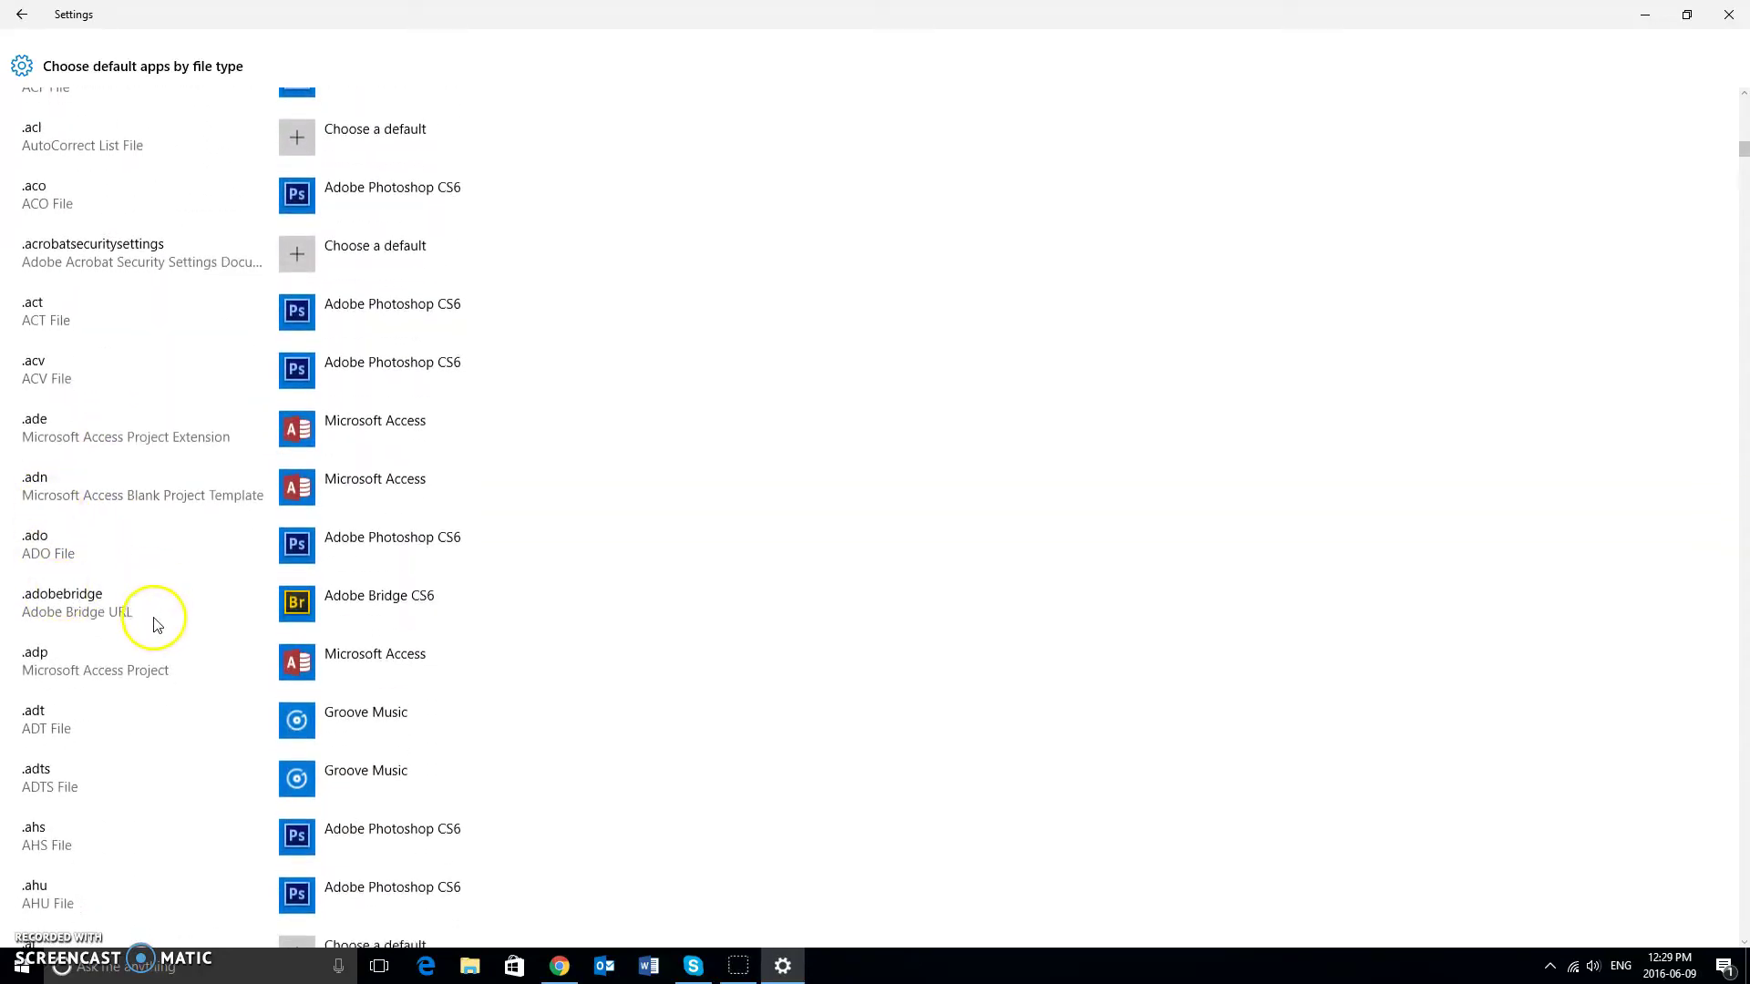
scroll(155, 623, down, 4)
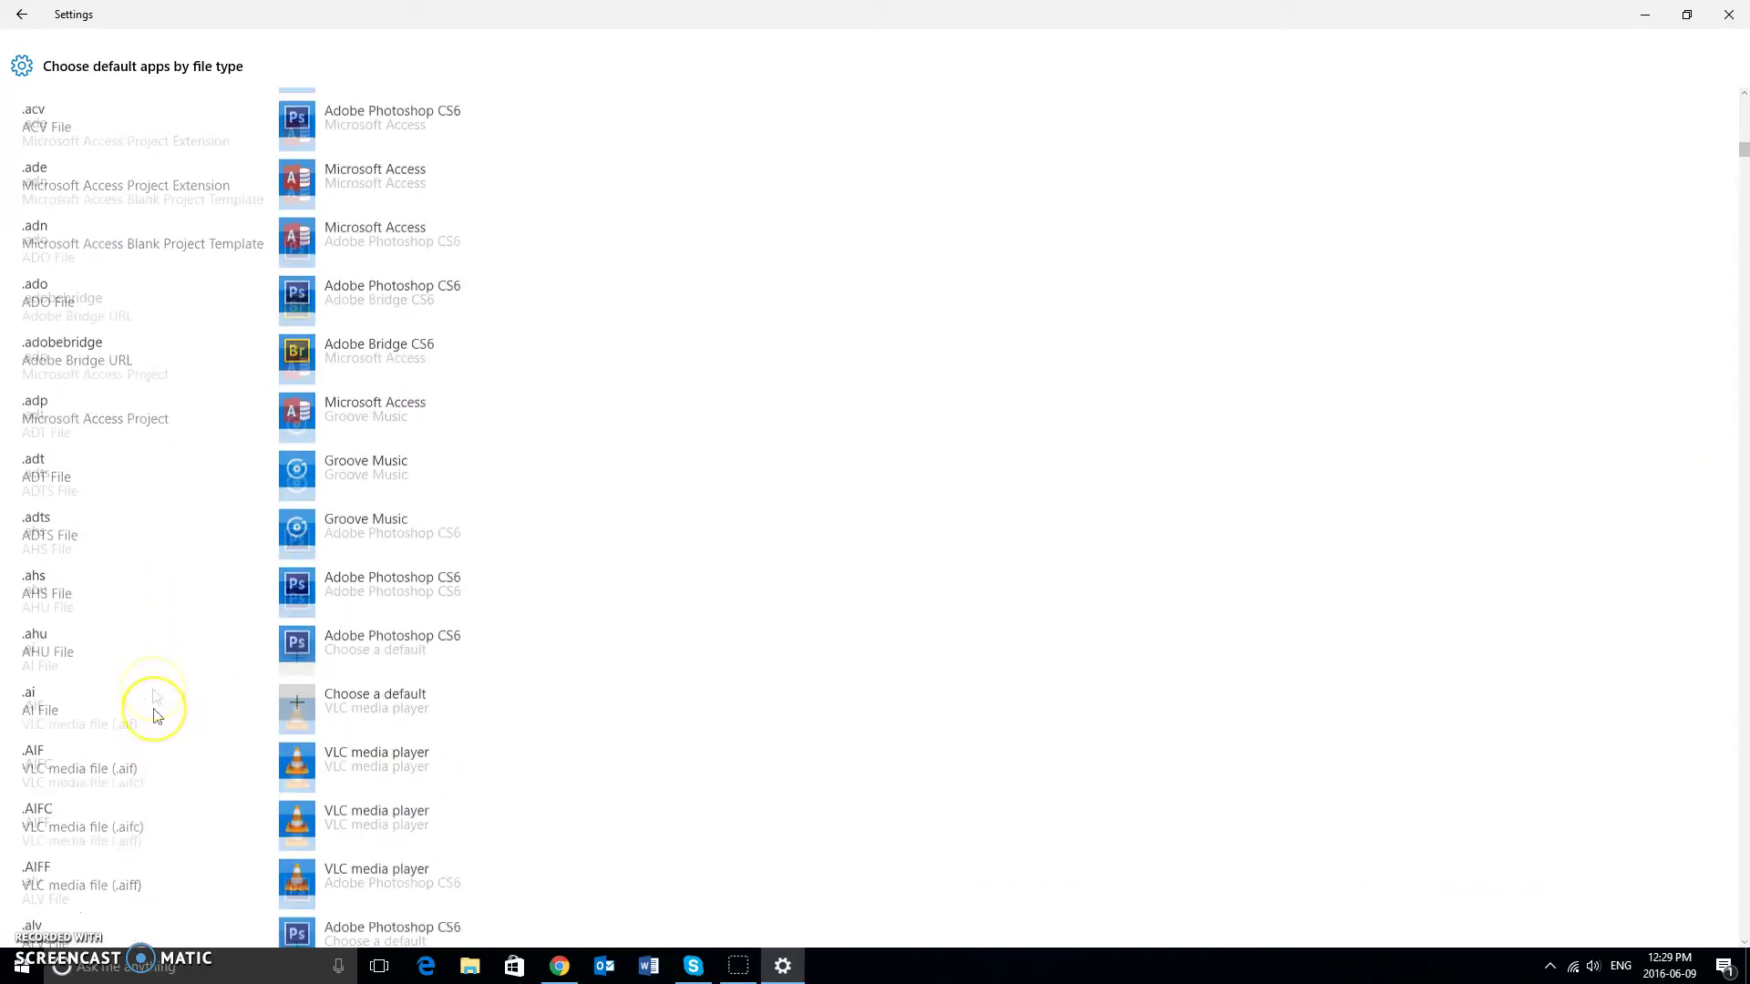
scroll(154, 714, down, 2)
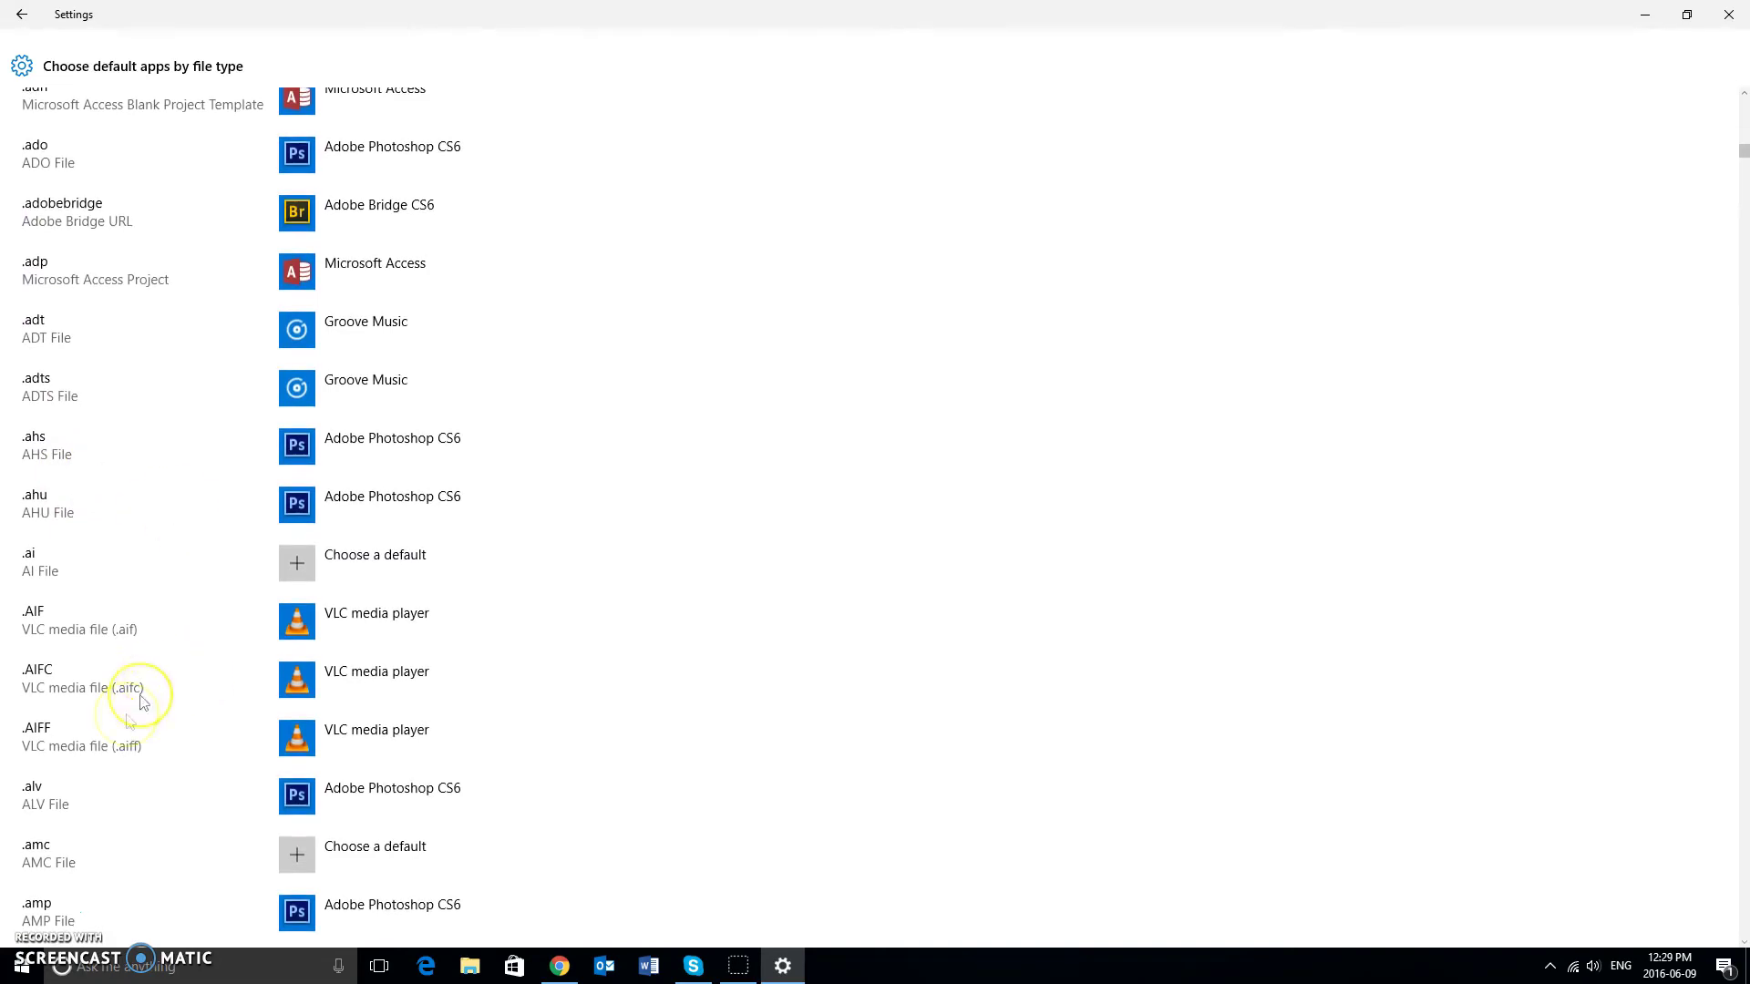
scroll(117, 665, down, 8)
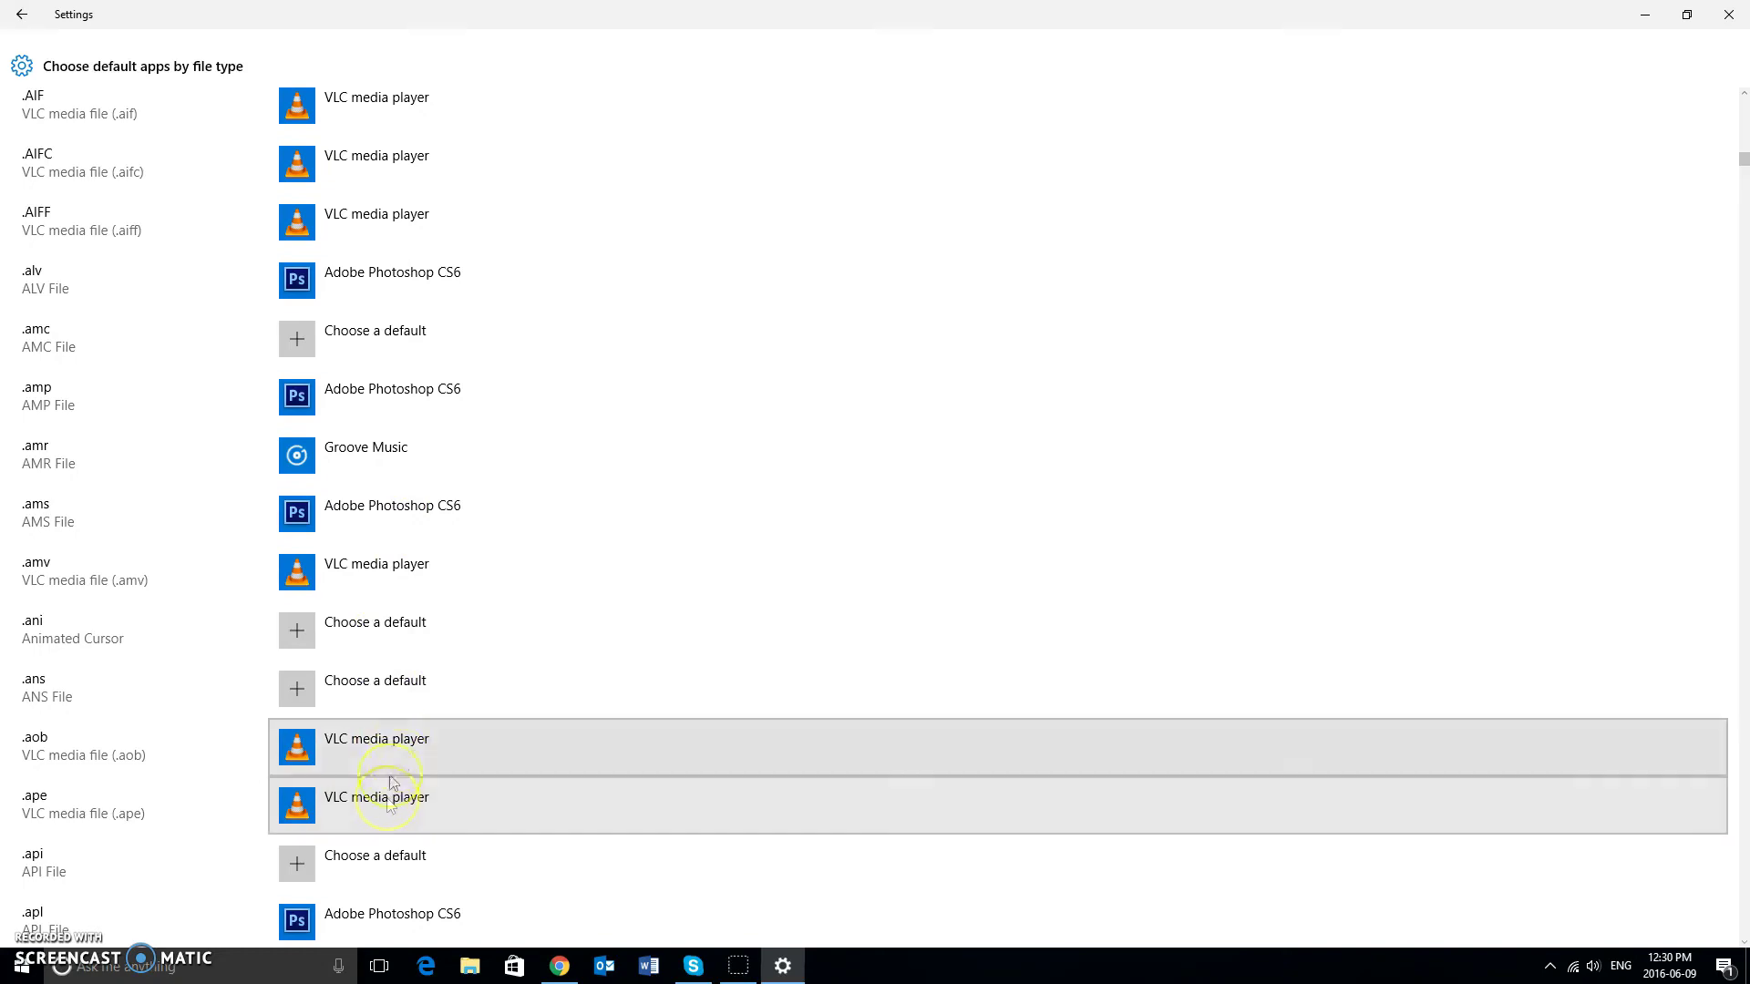
scroll(192, 766, down, 7)
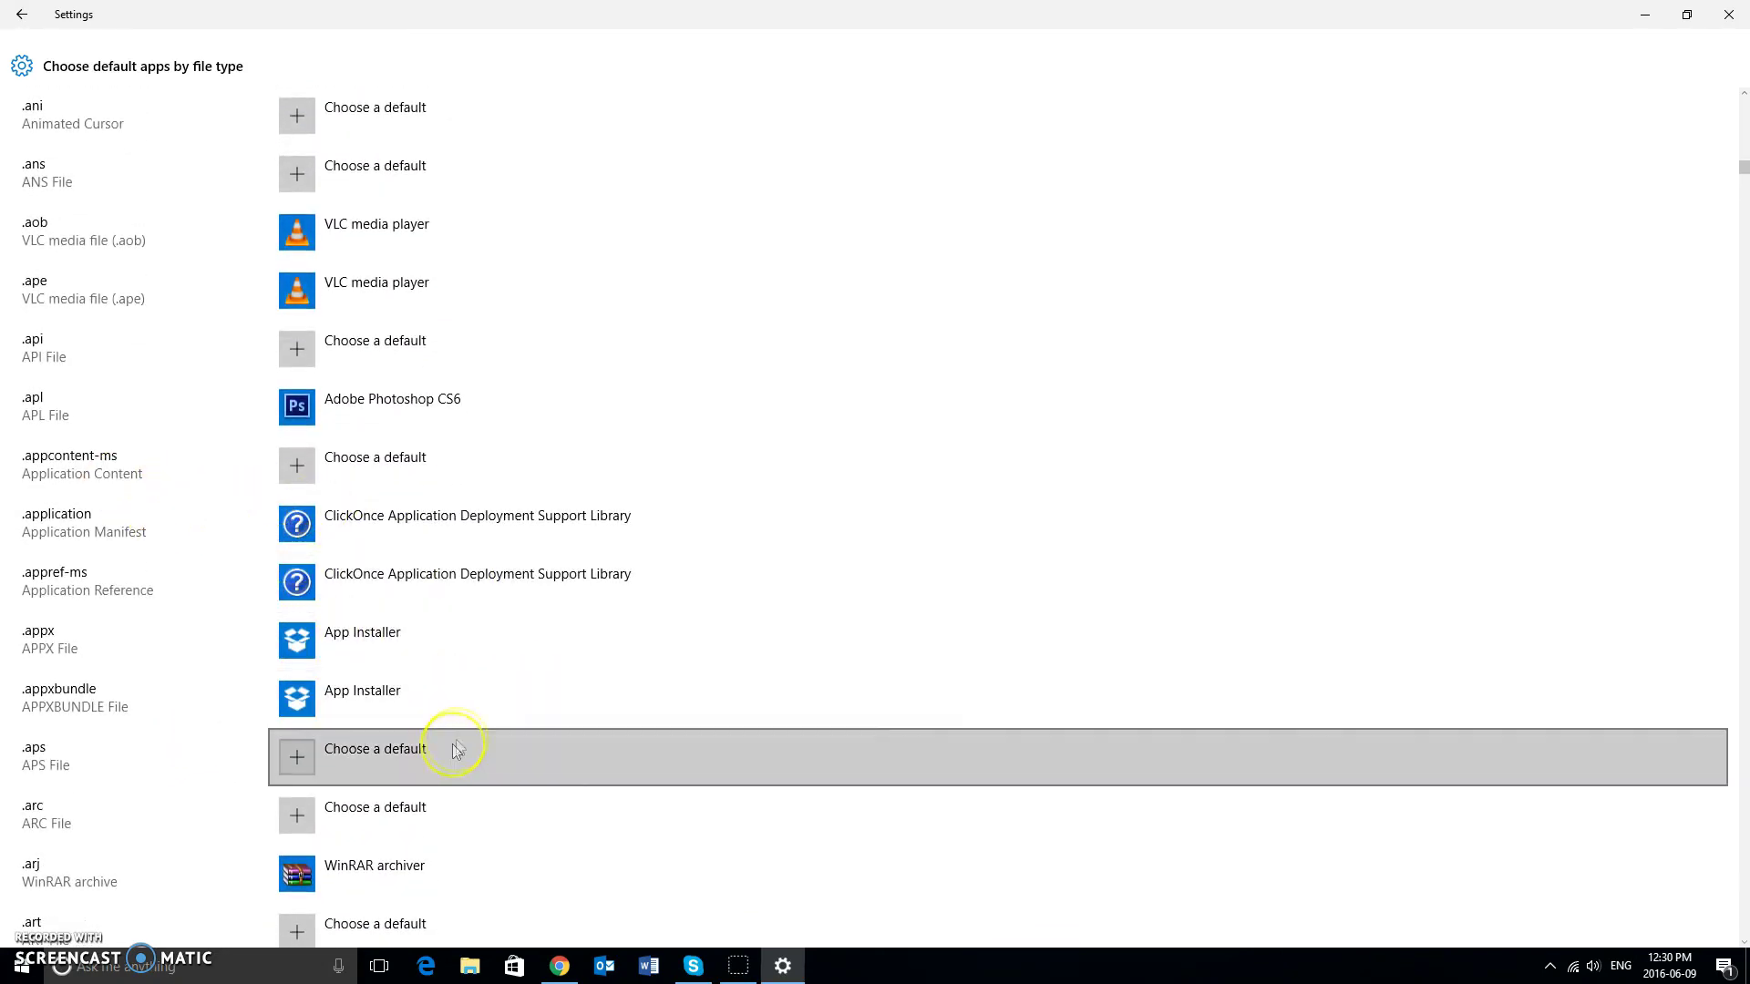
scroll(478, 605, up, 10)
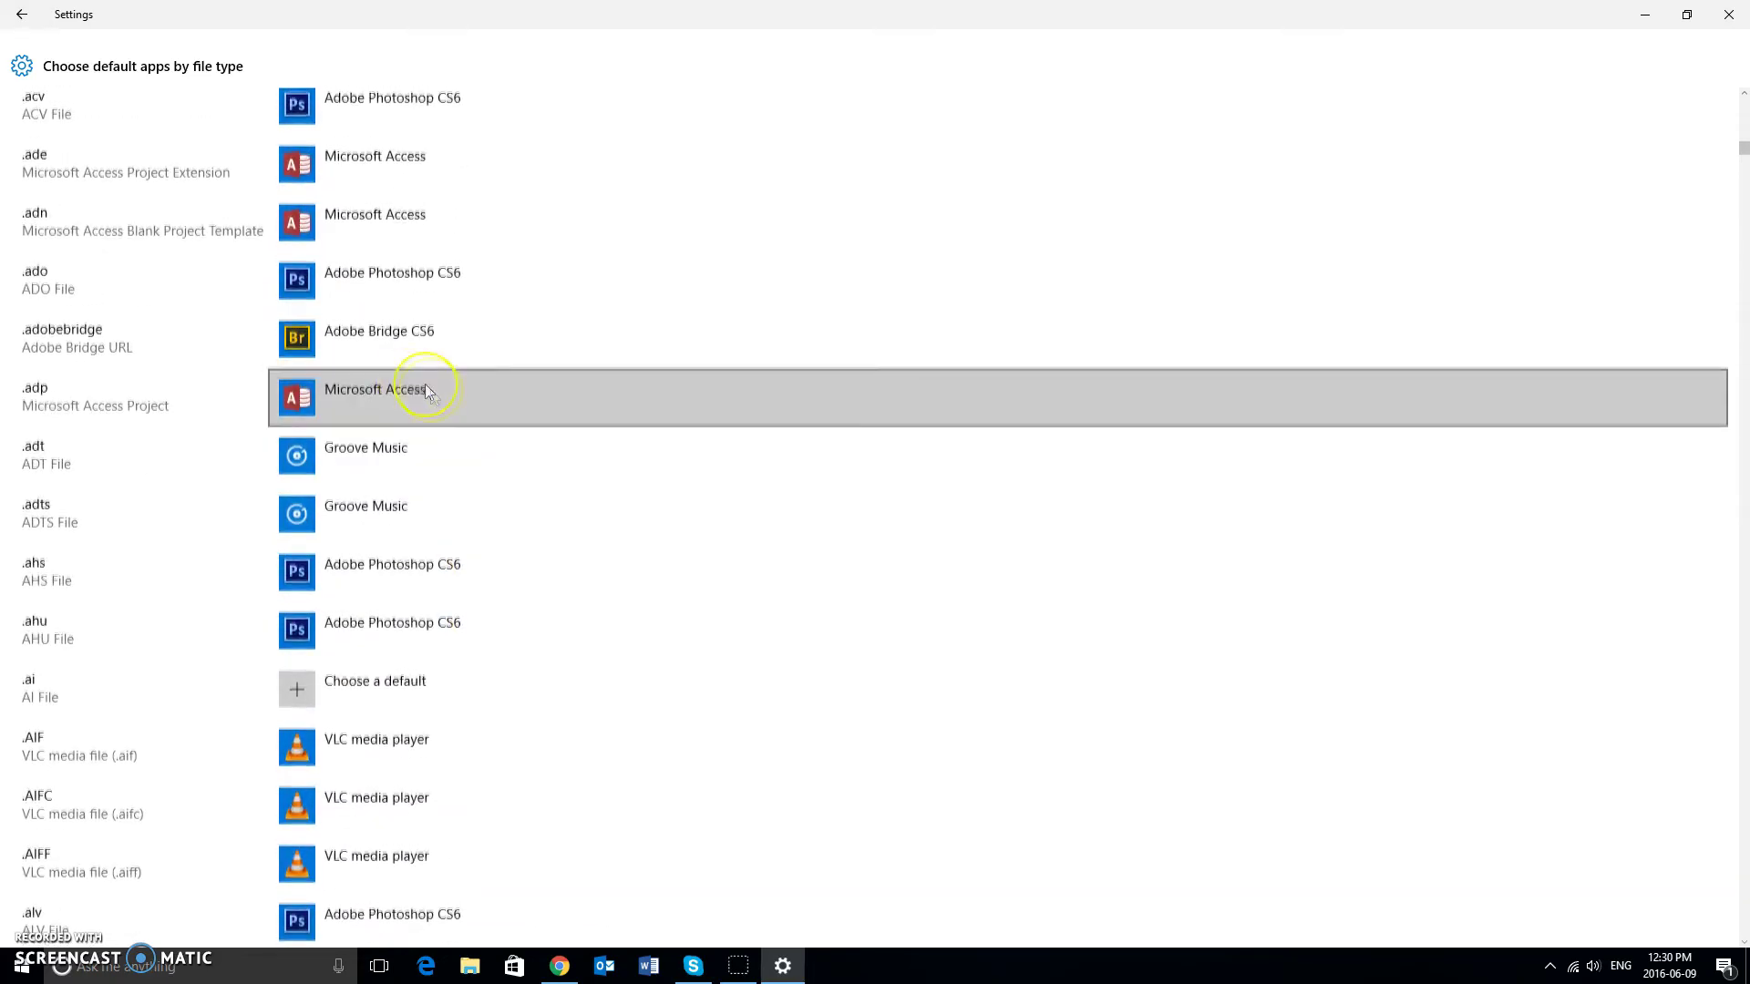
click(407, 412)
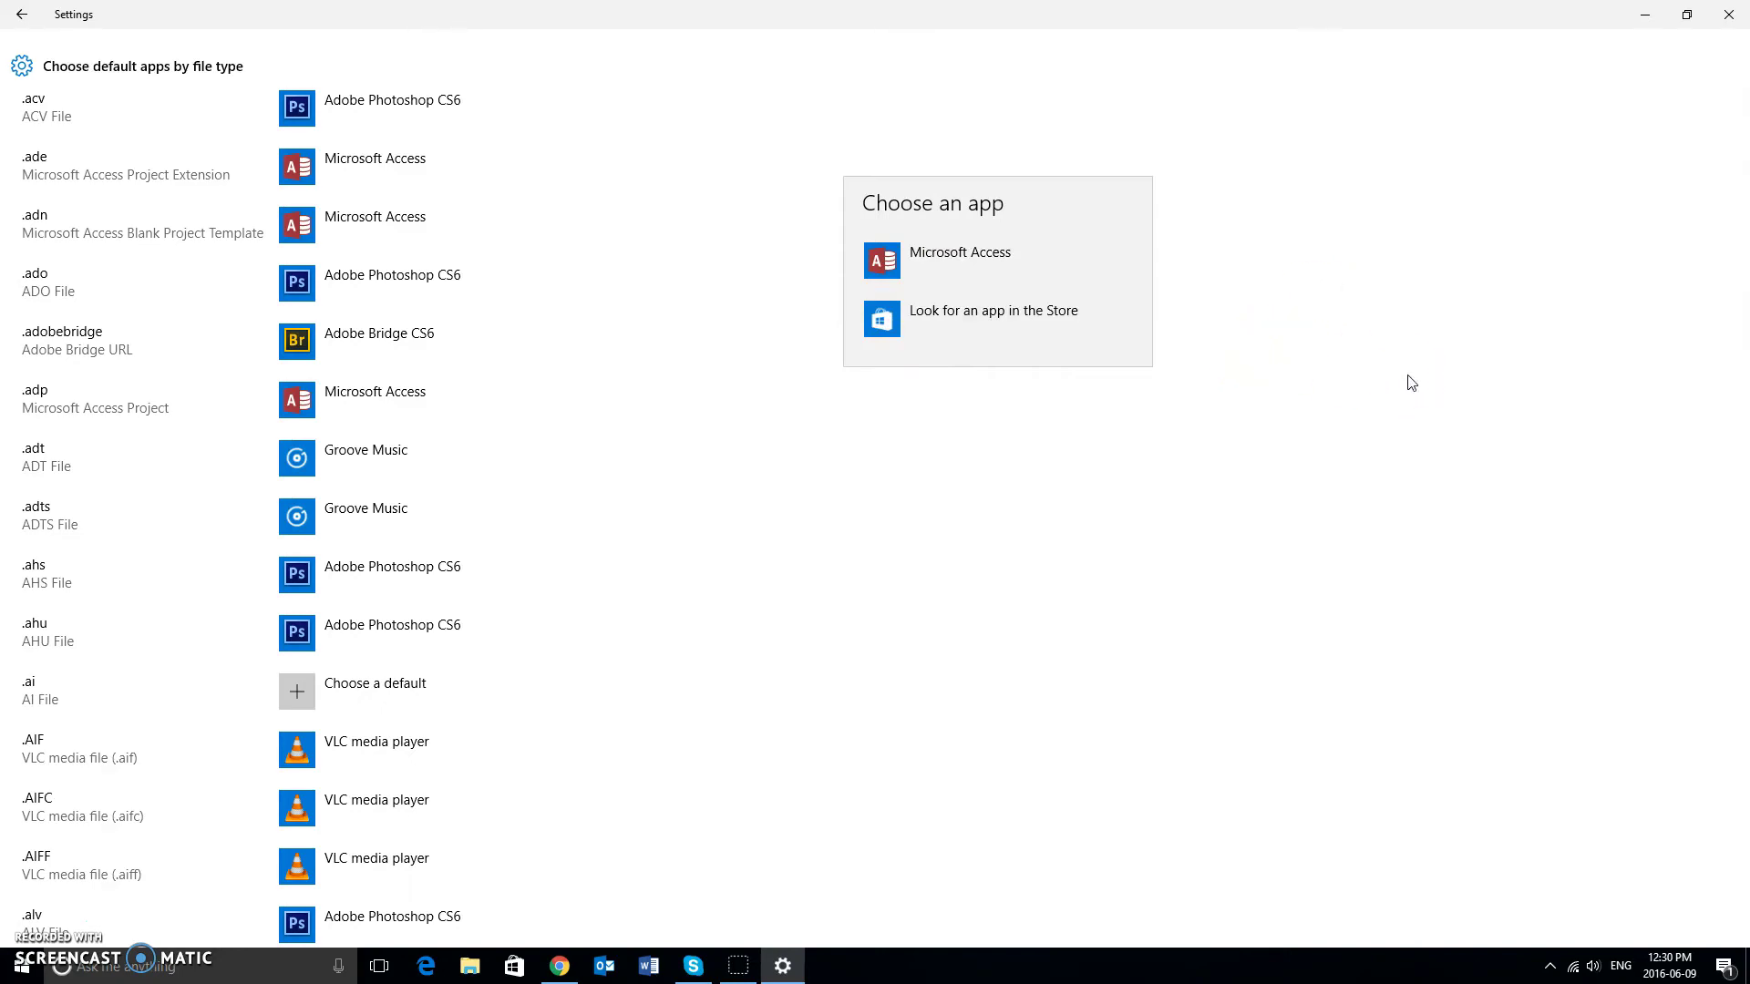
Close the .adp flyout unchanged and scroll down to the .mpg and .mpeg entries.
click(1649, 301)
drag(1743, 150, 1743, 399)
scroll(576, 738, down, 10)
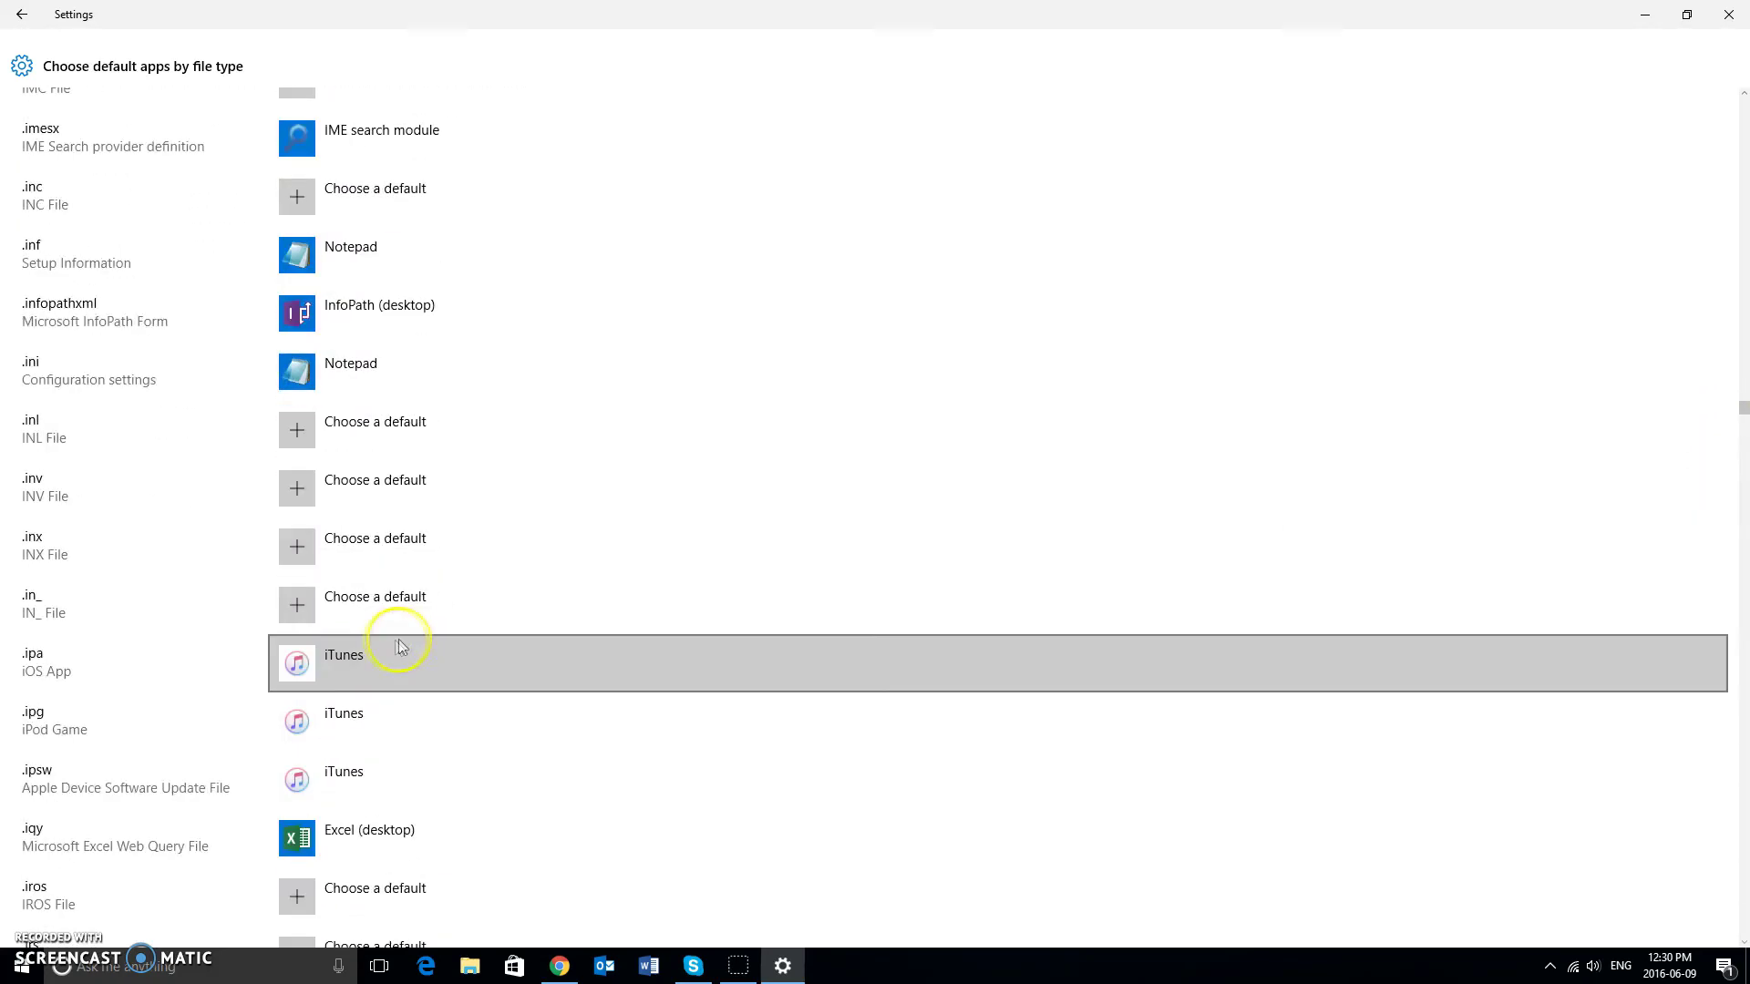
scroll(137, 492, up, 2)
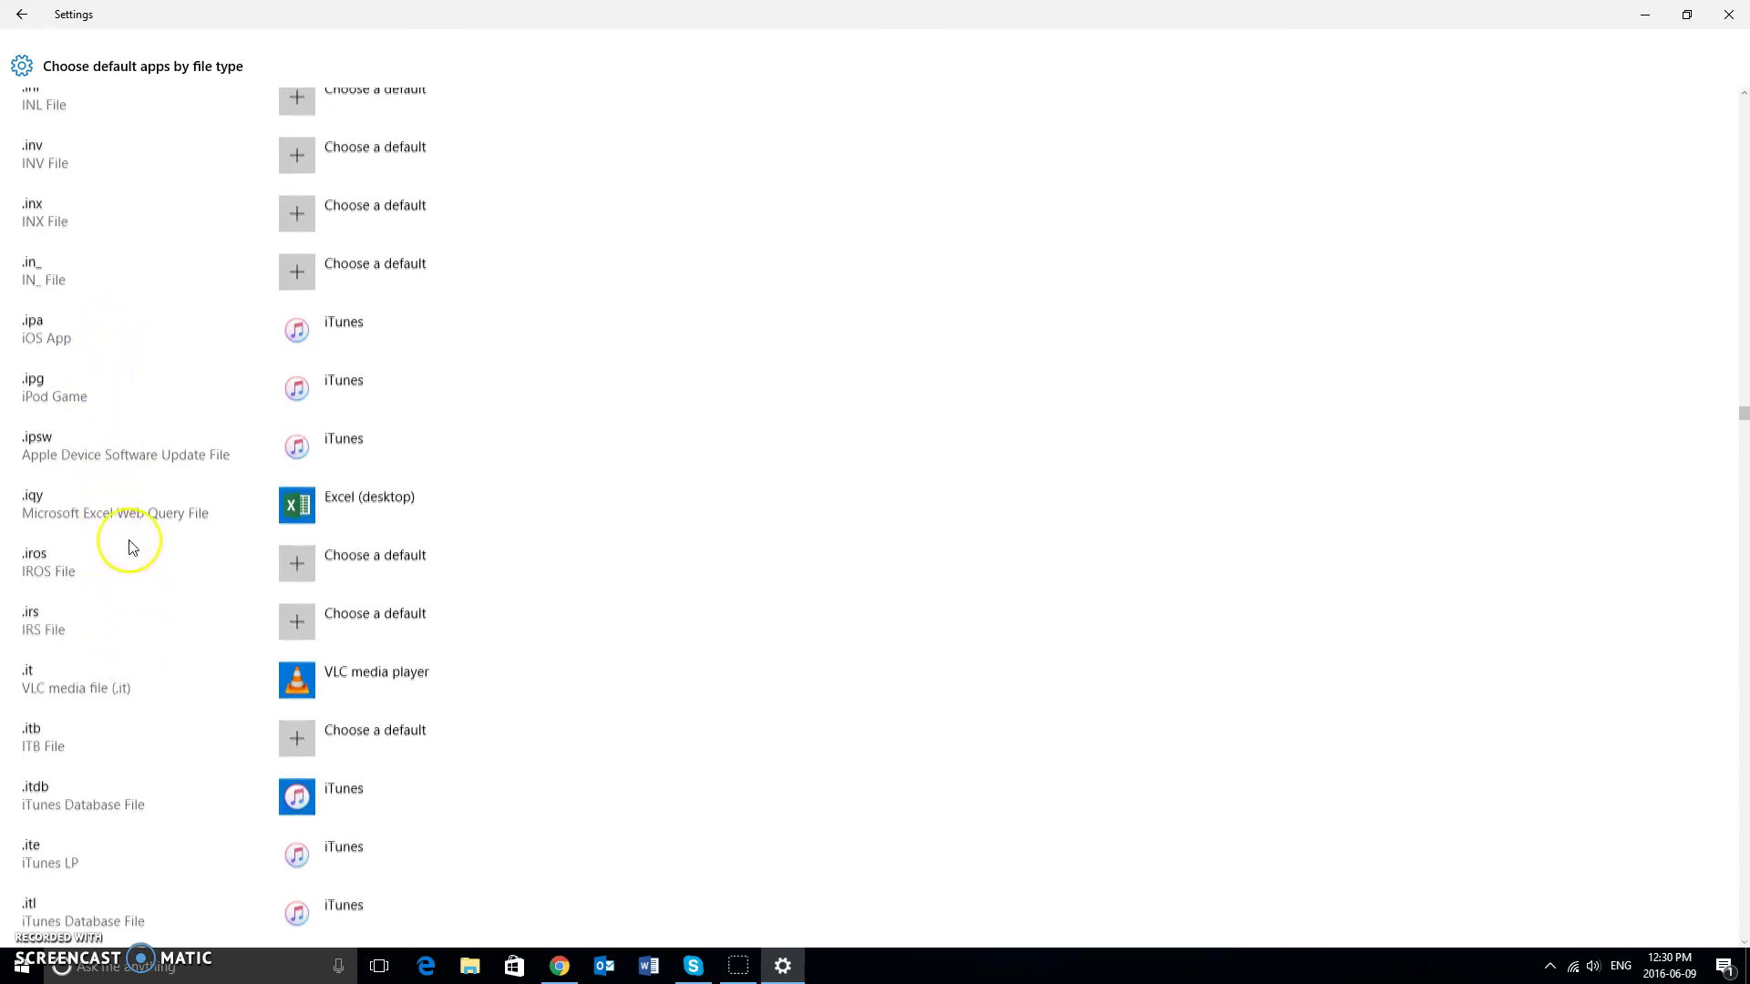
scroll(123, 547, up, 5)
scroll(130, 547, down, 5)
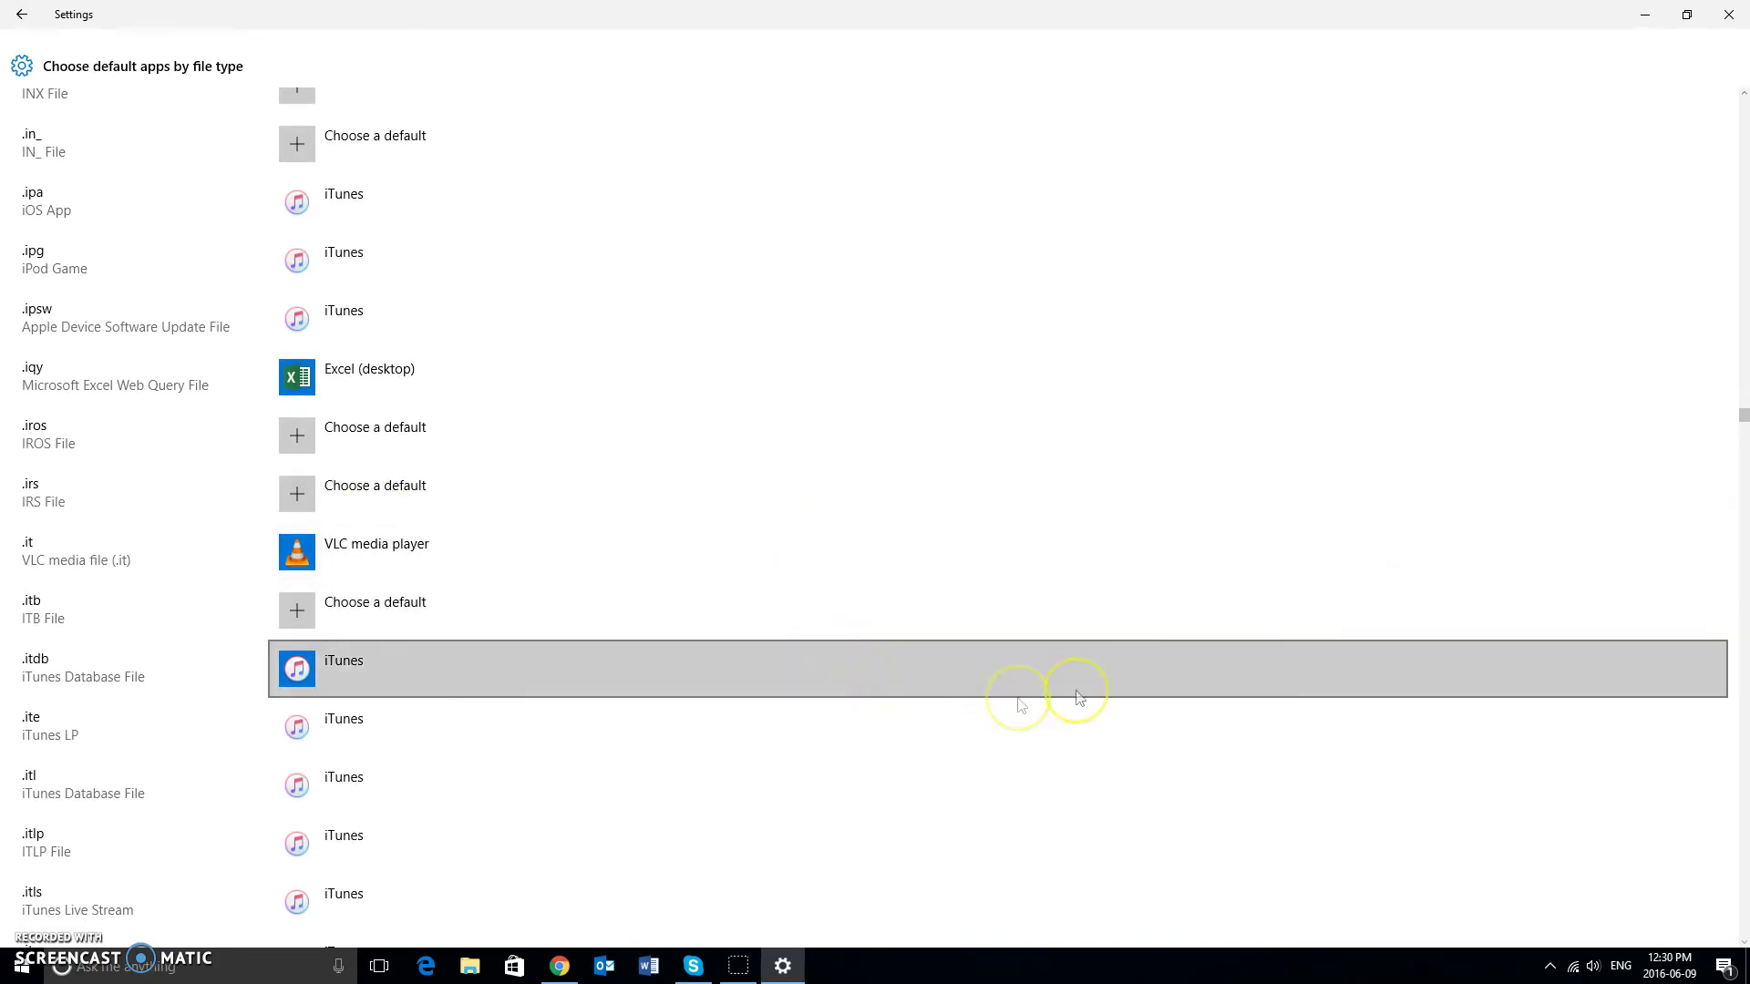
scroll(1467, 521, down, 5)
scroll(293, 730, down, 1)
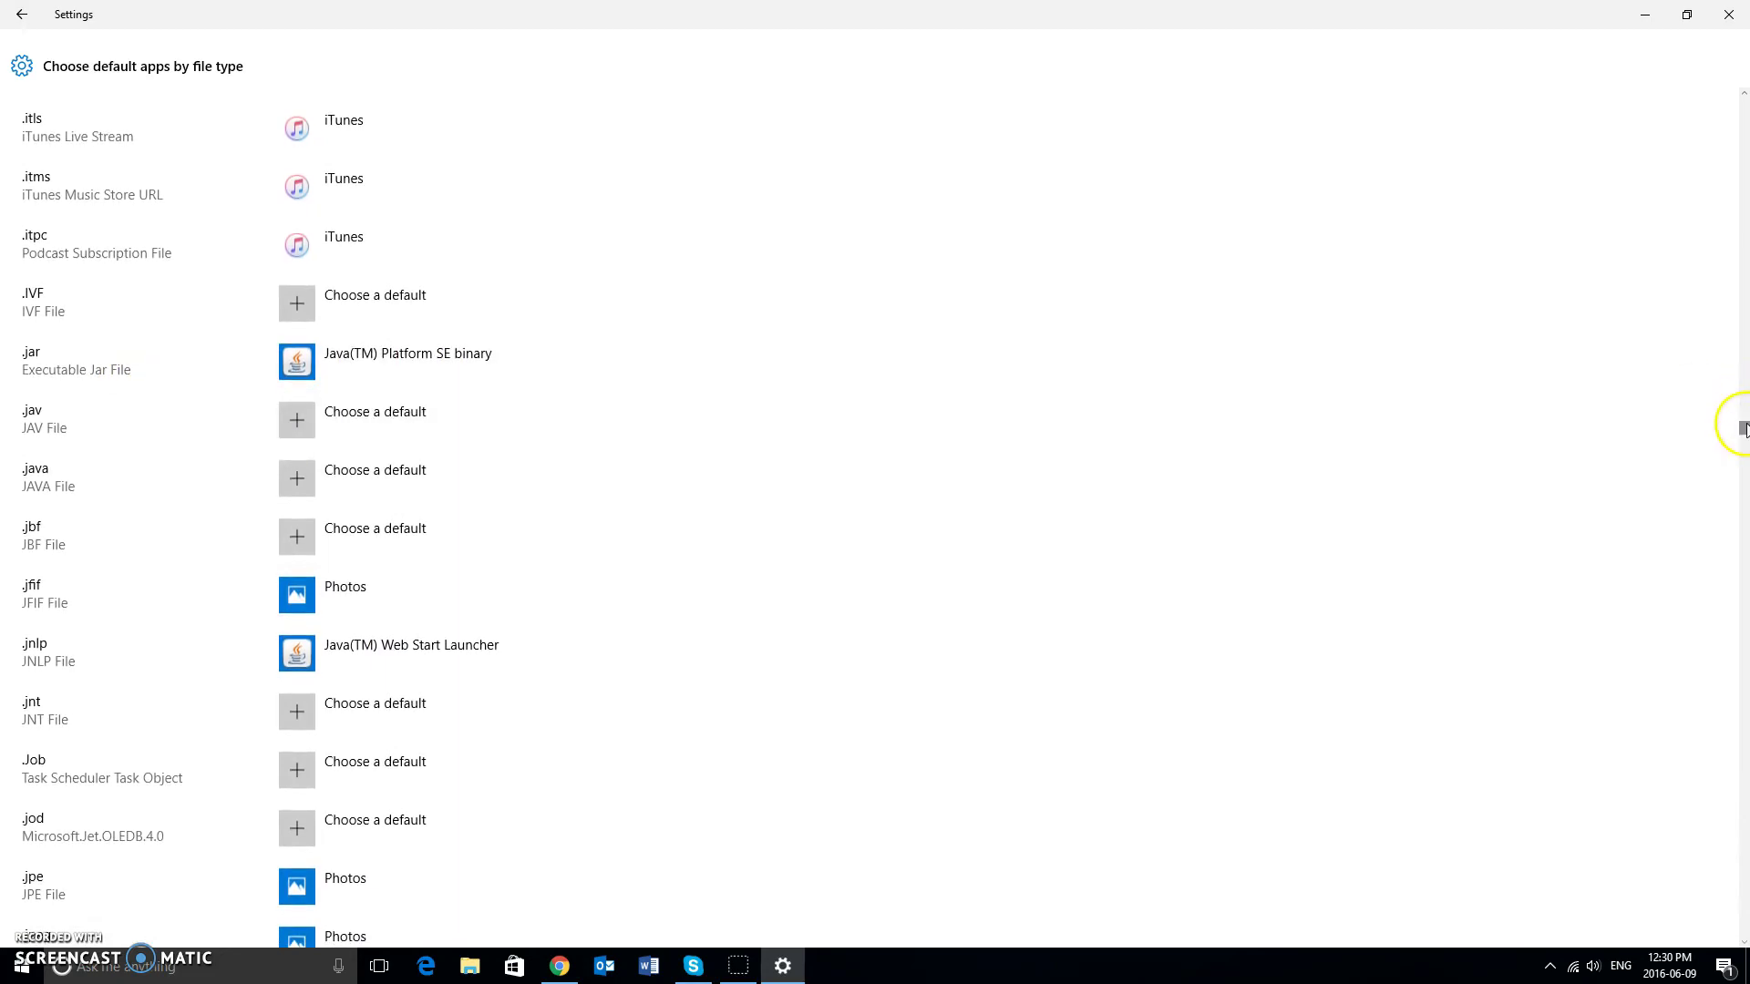
drag(1744, 428, 1742, 523)
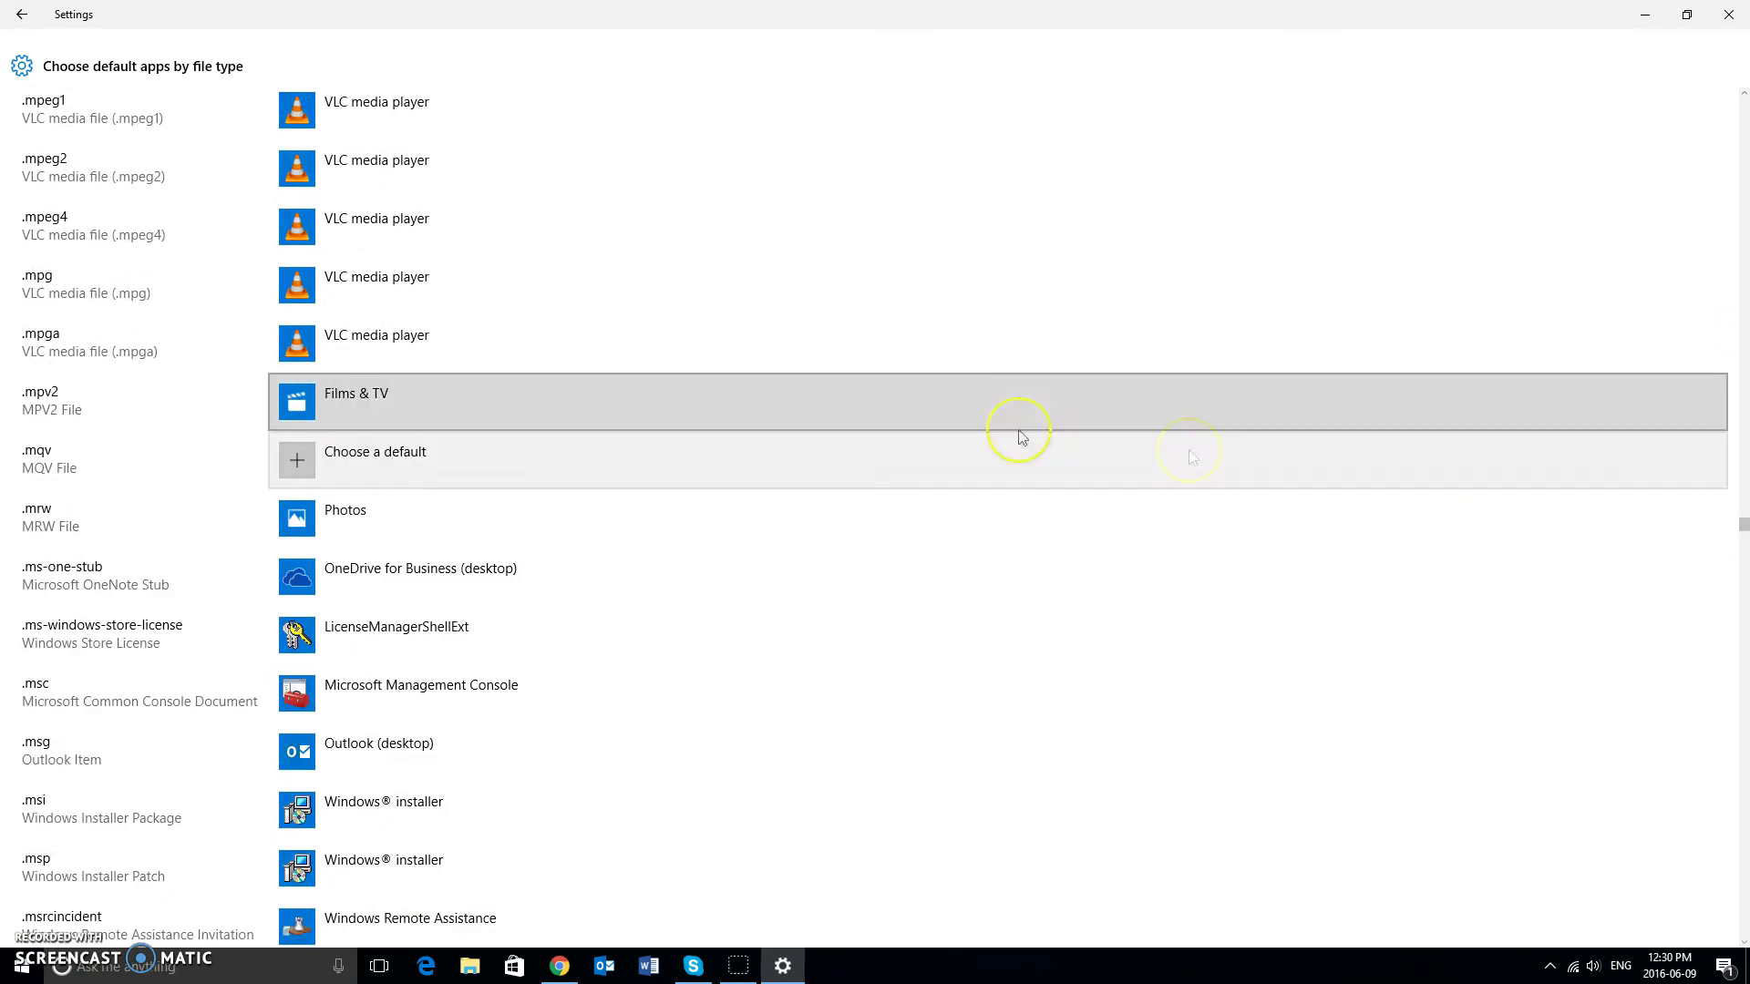
scroll(473, 310, up, 3)
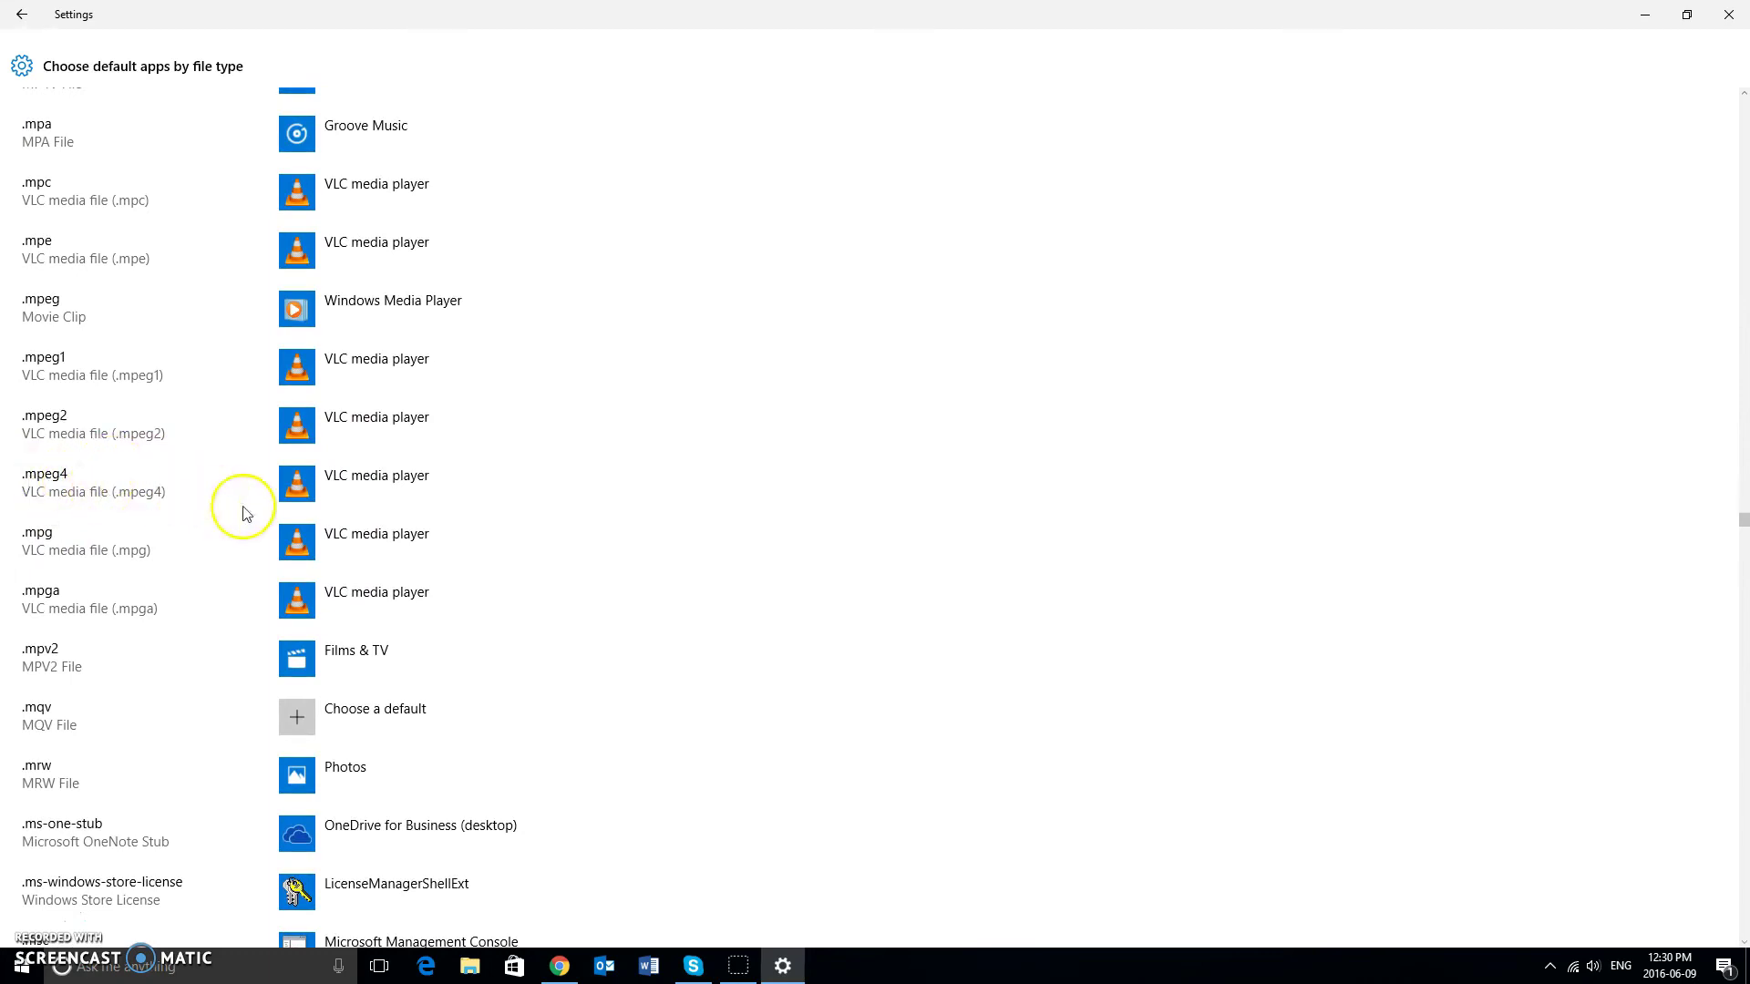
Keep Windows Media Player as the .mpeg default, then go back a page.
click(421, 490)
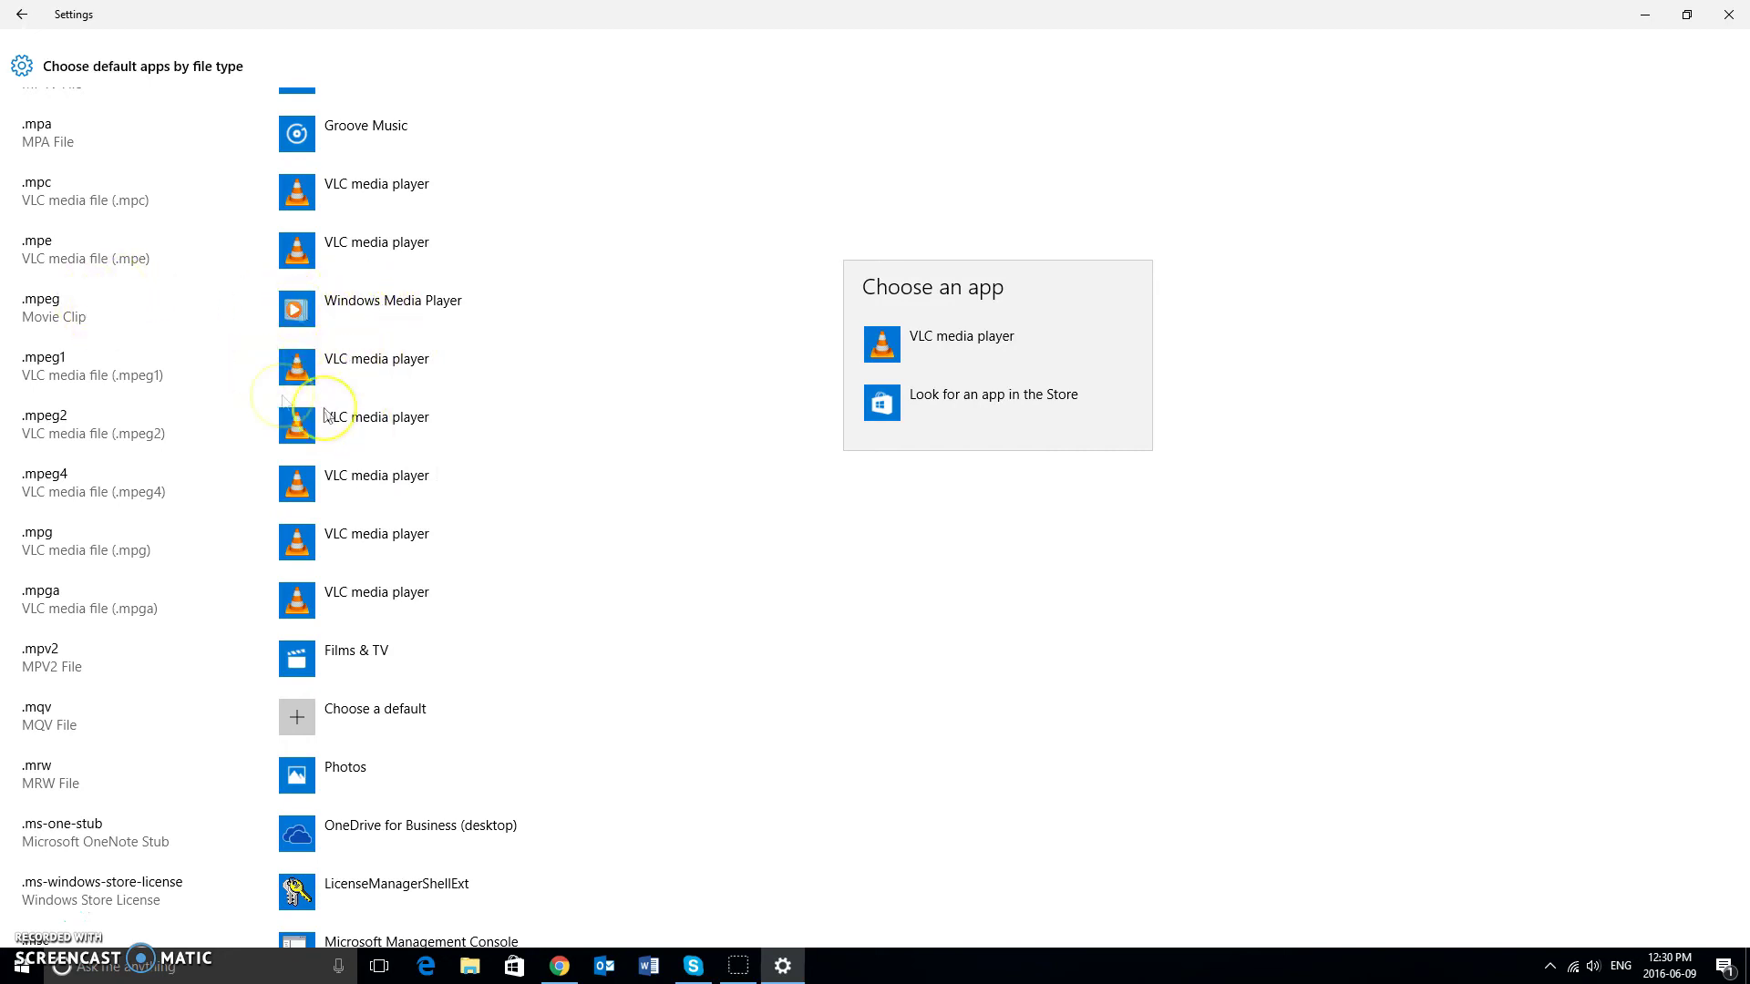
click(378, 314)
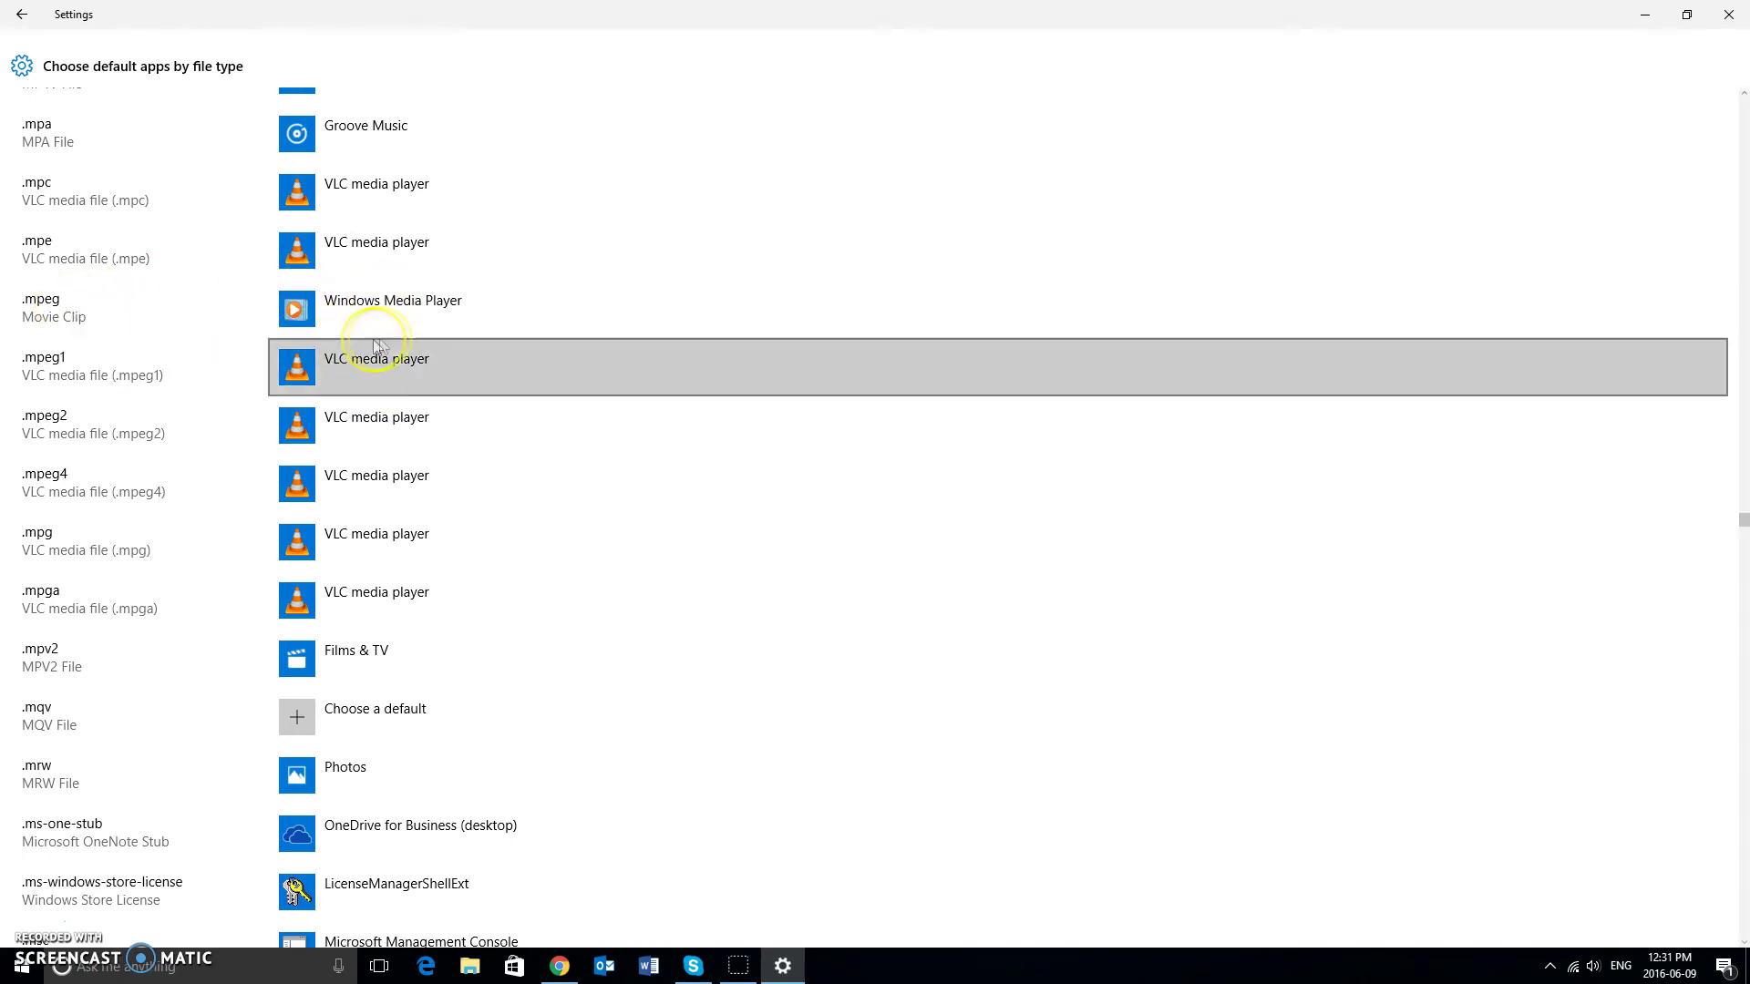
click(391, 315)
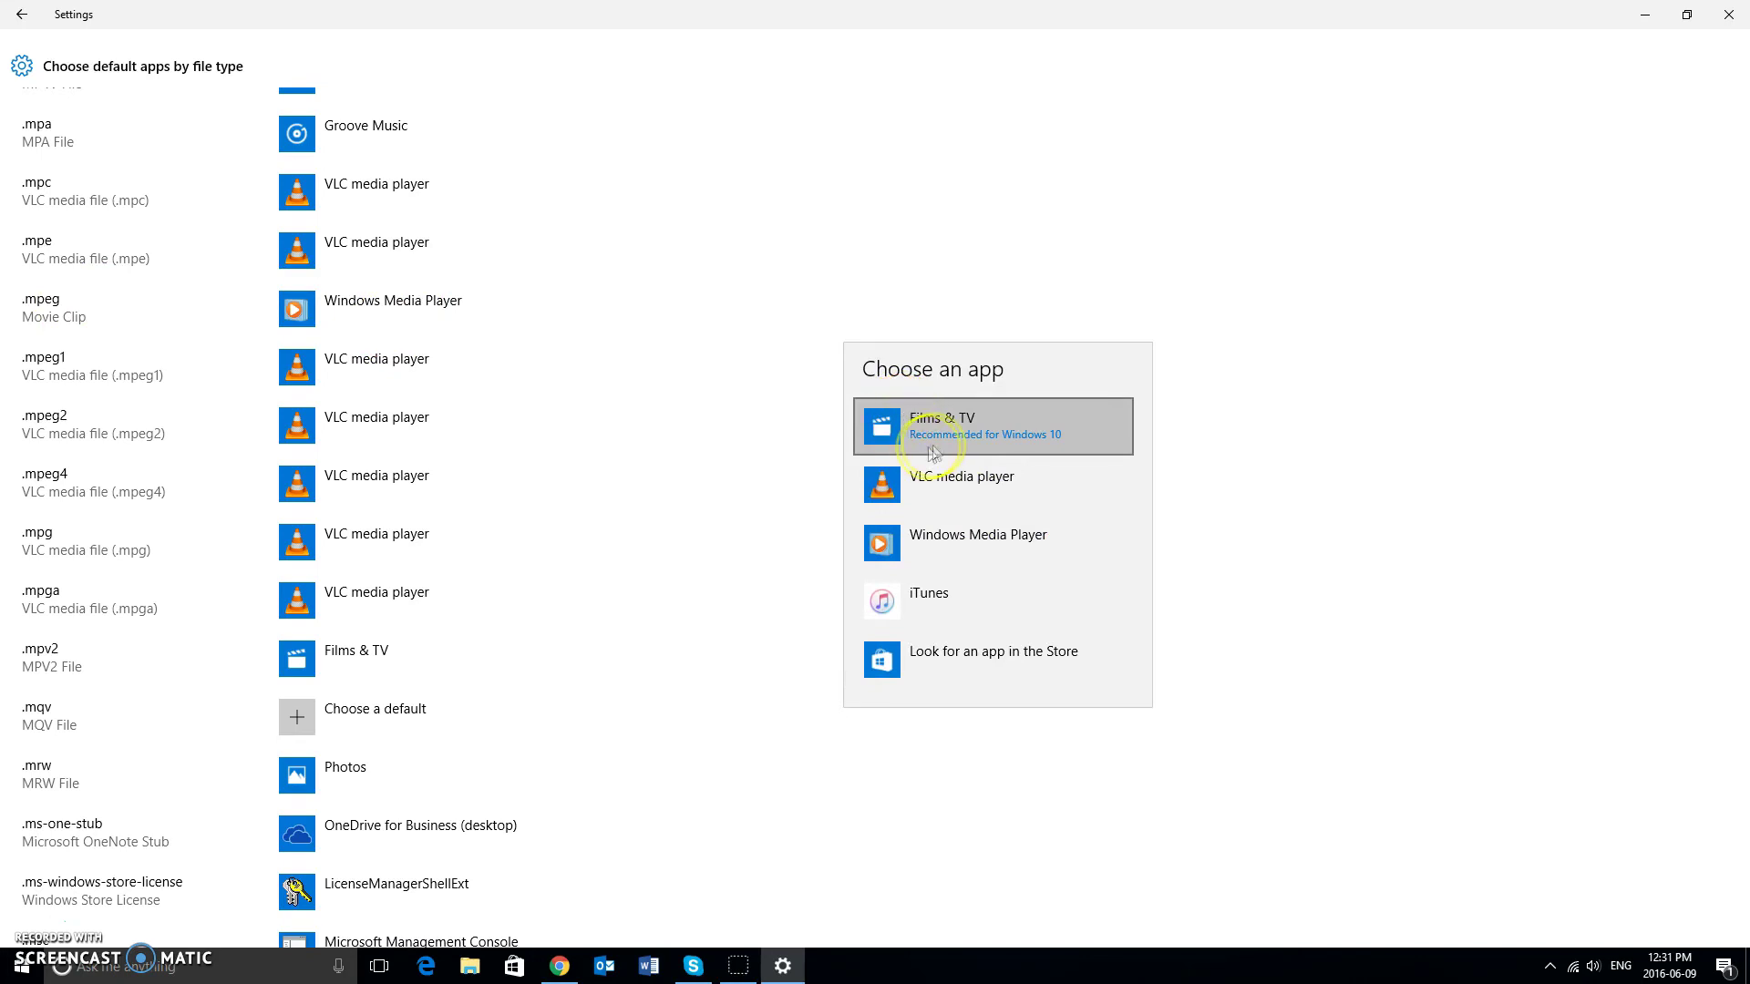
click(1386, 429)
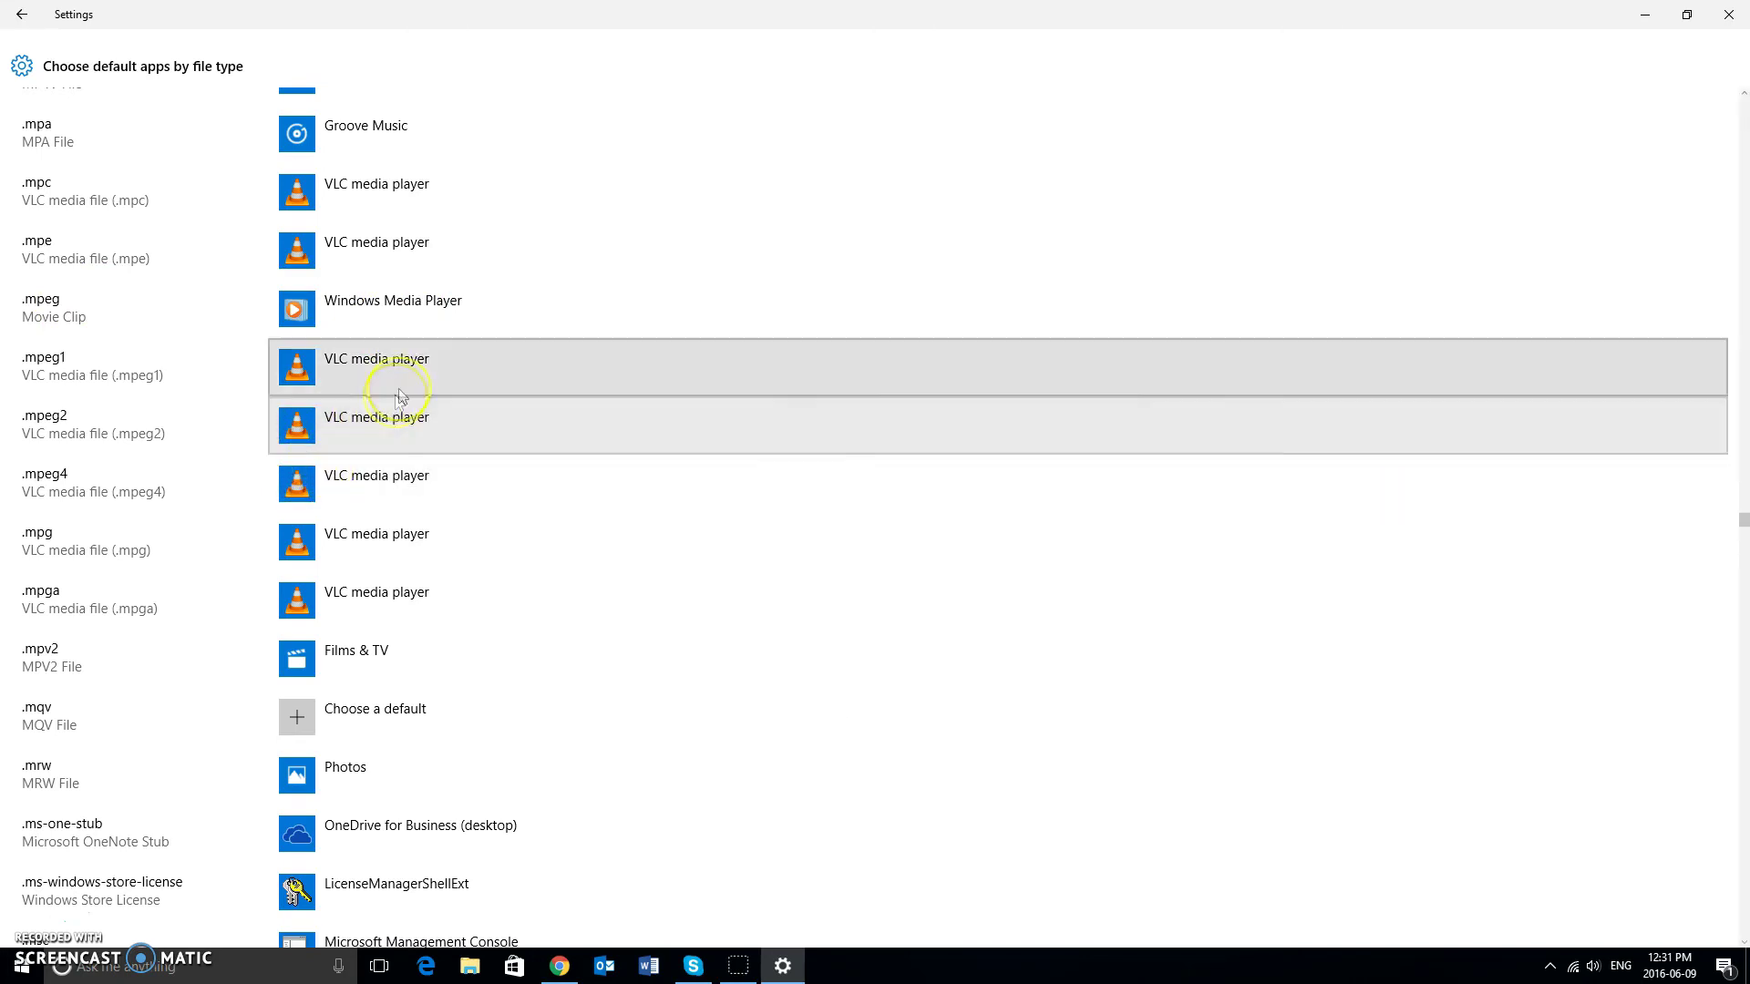
click(447, 321)
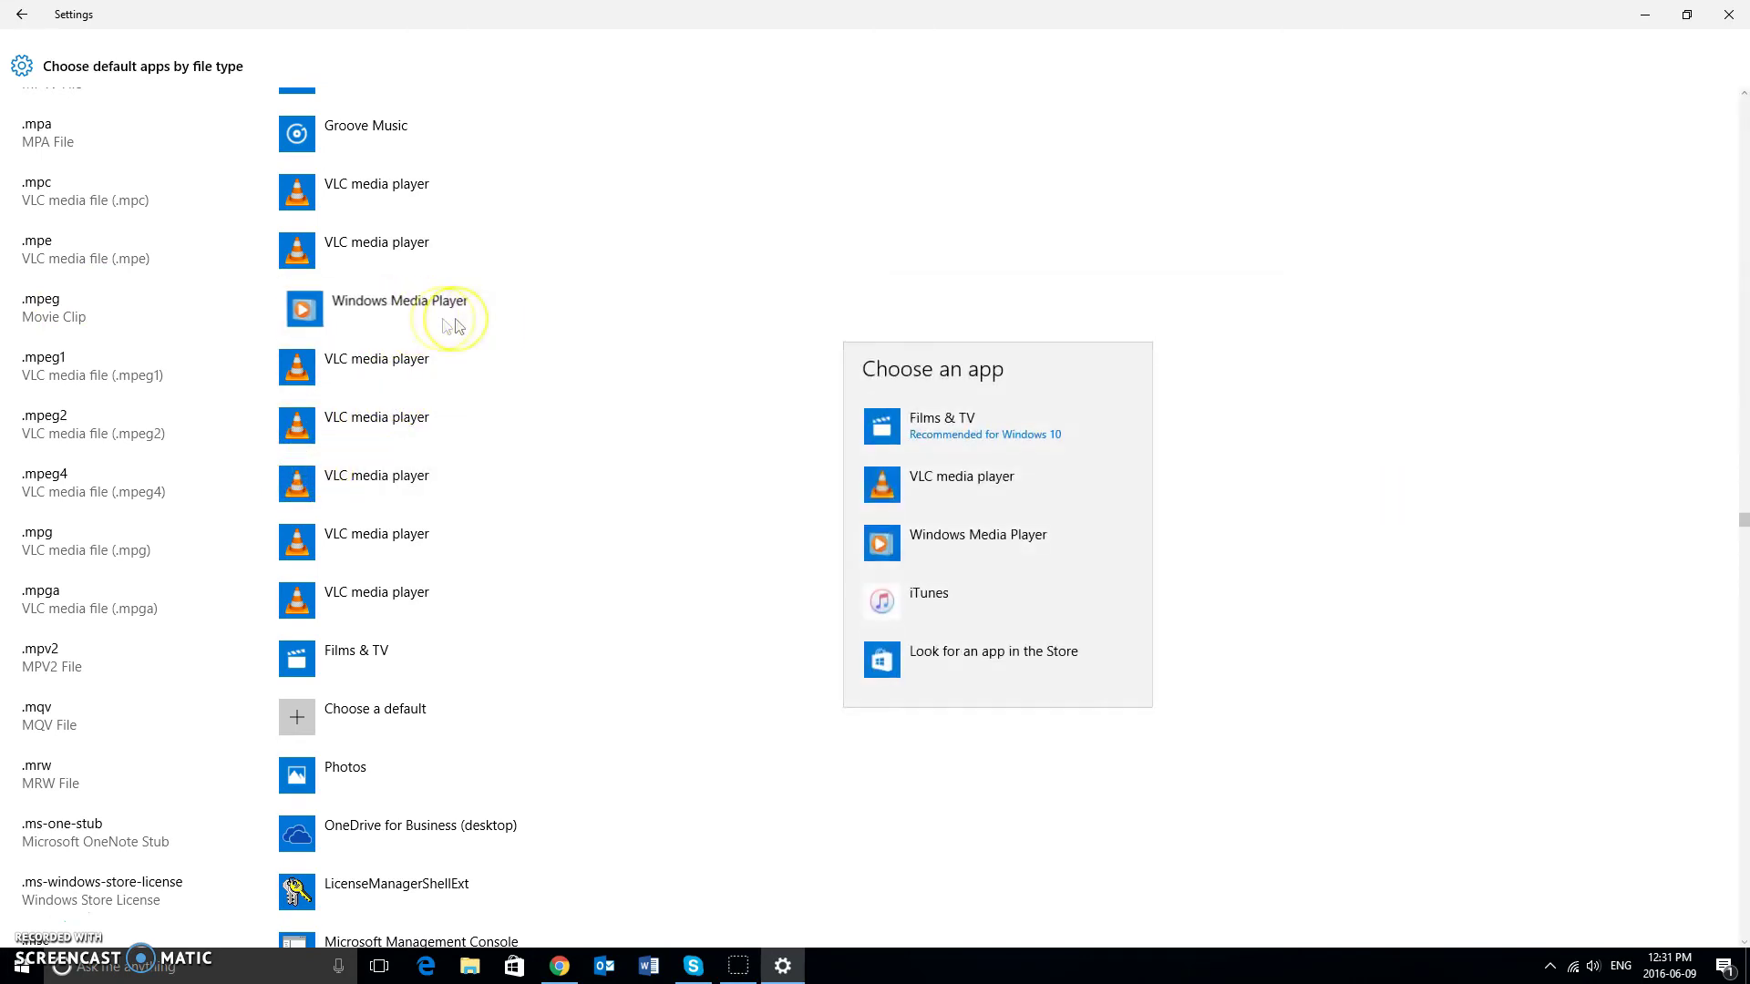
click(1024, 539)
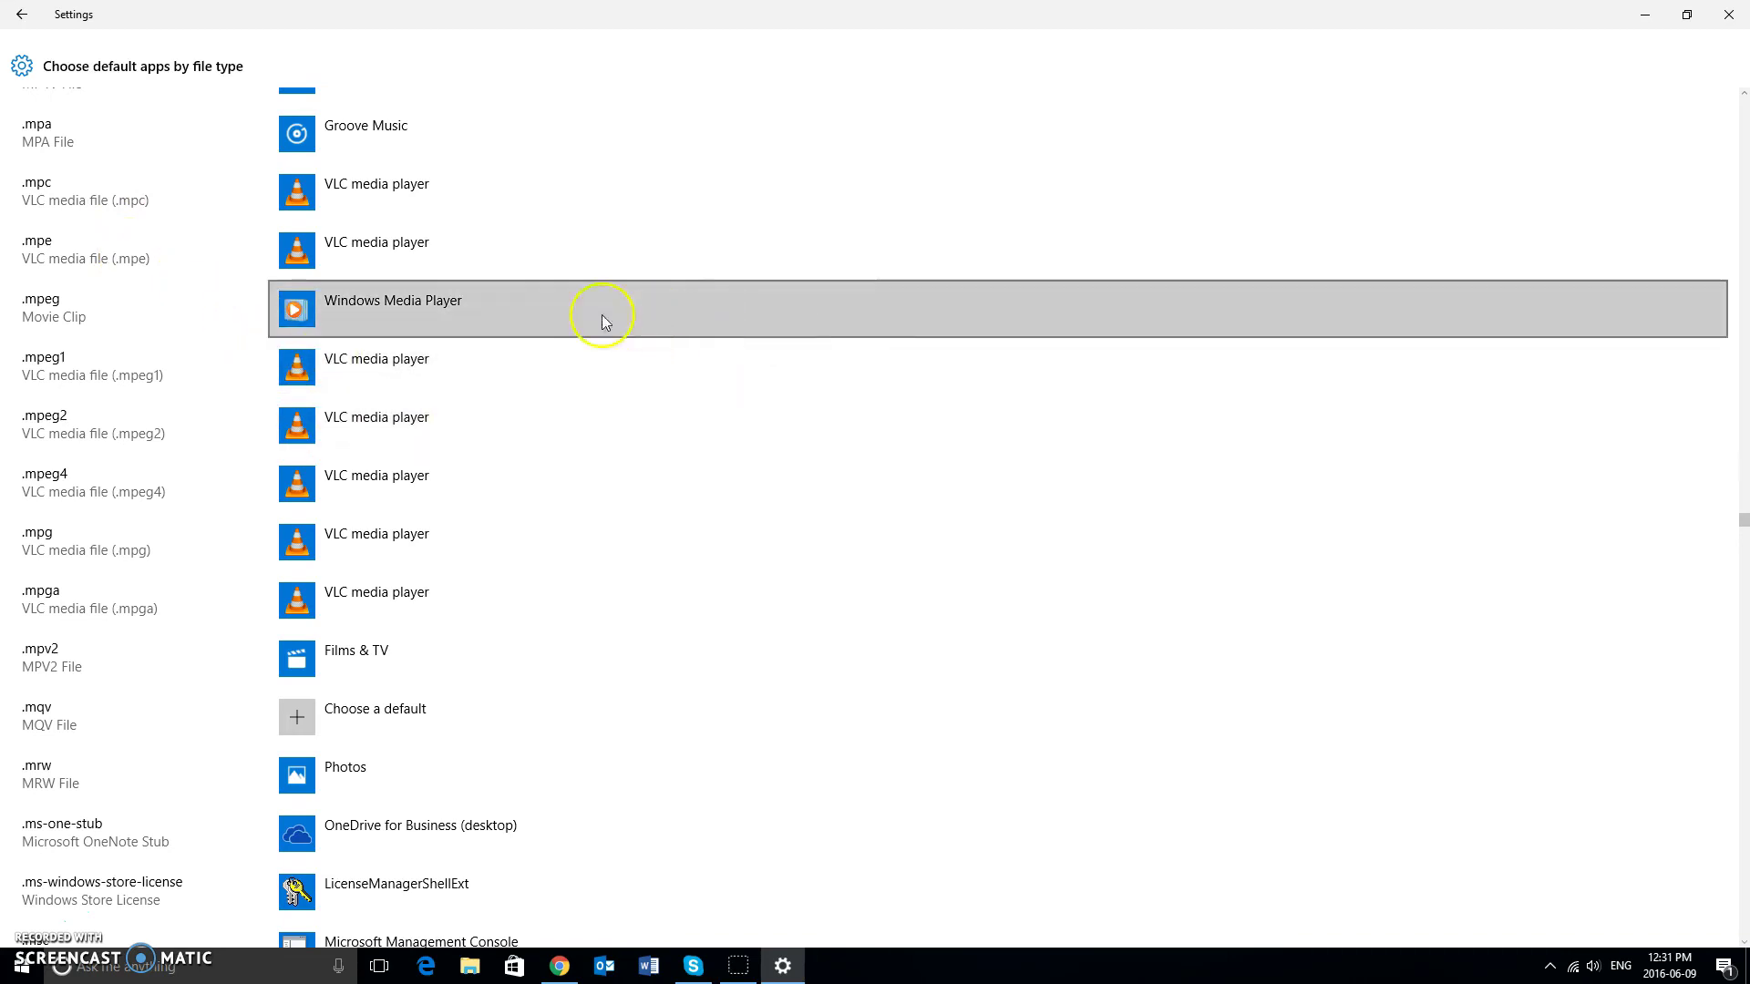
click(21, 14)
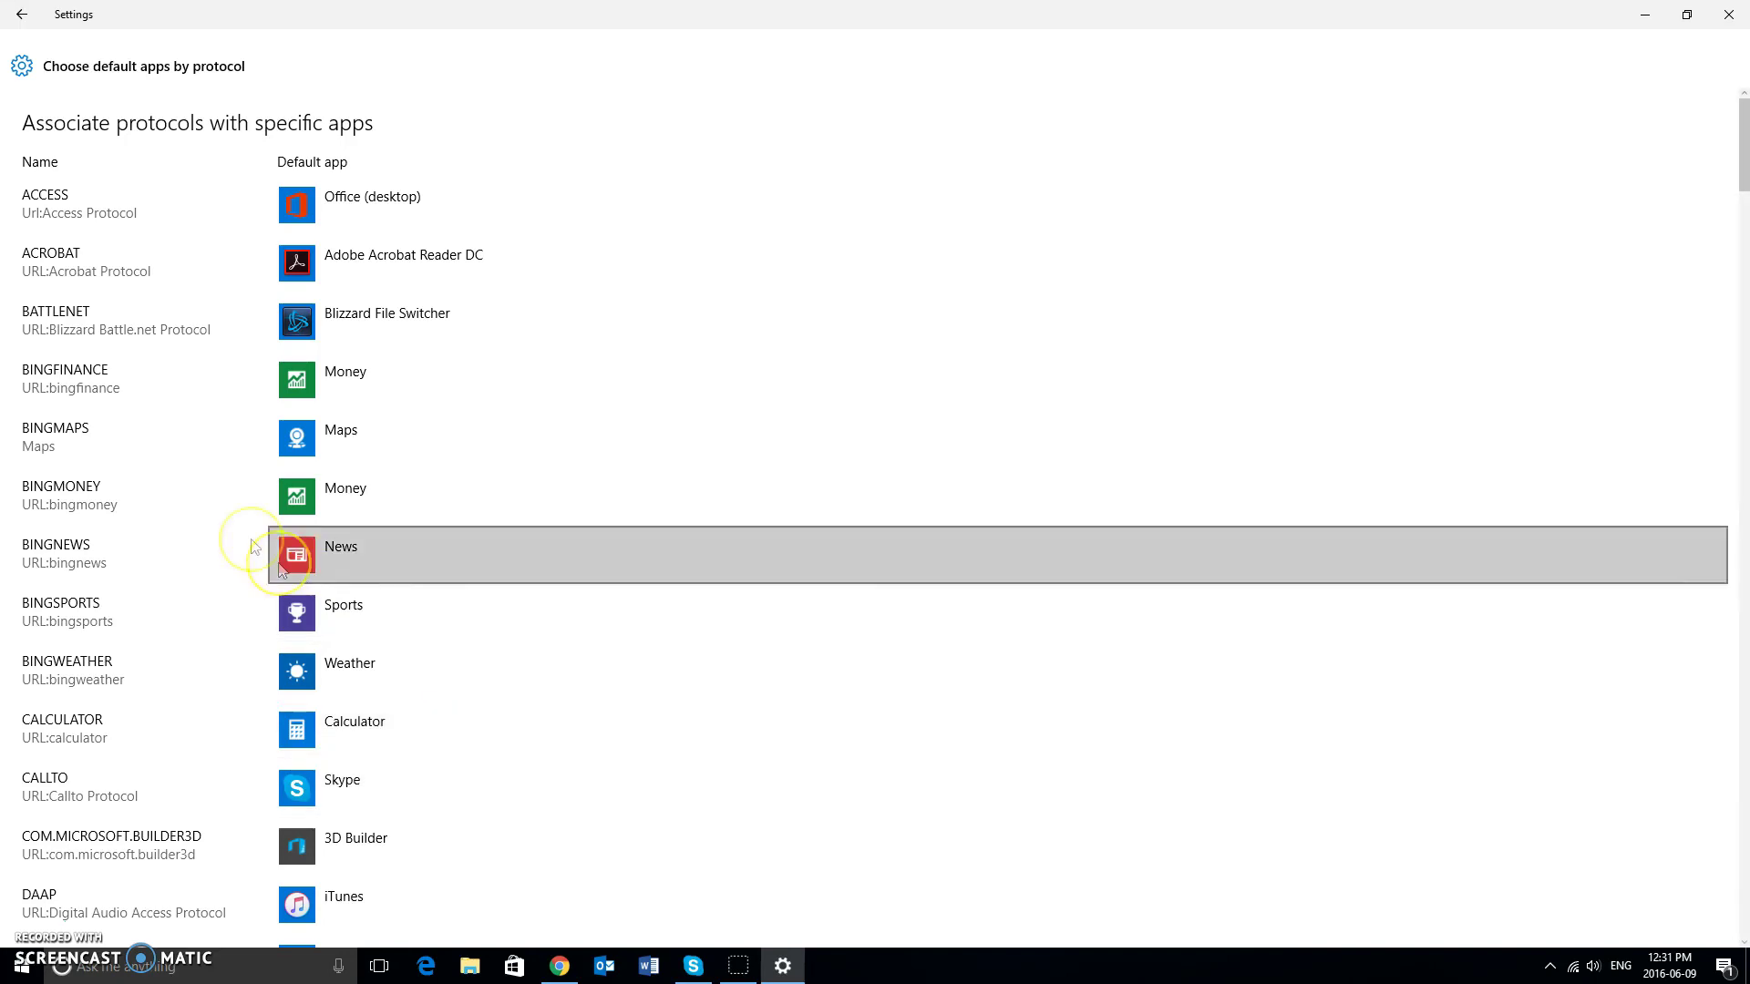
scroll(164, 579, down, 3)
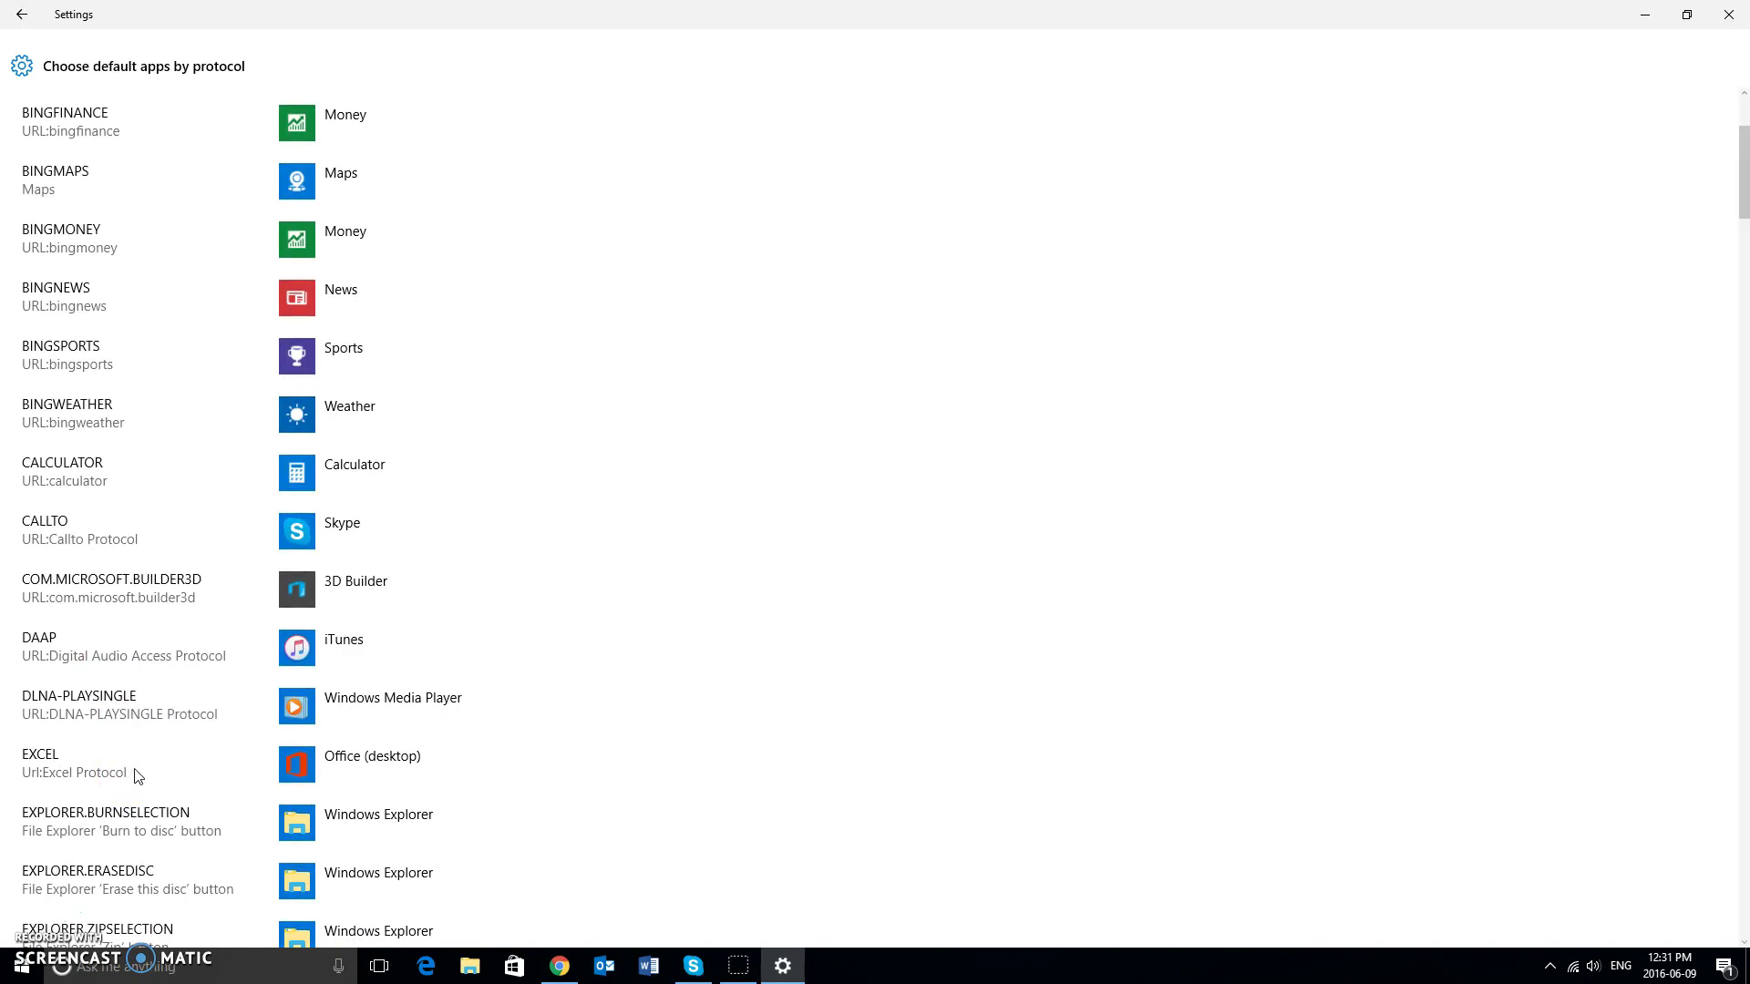
scroll(127, 775, down, 5)
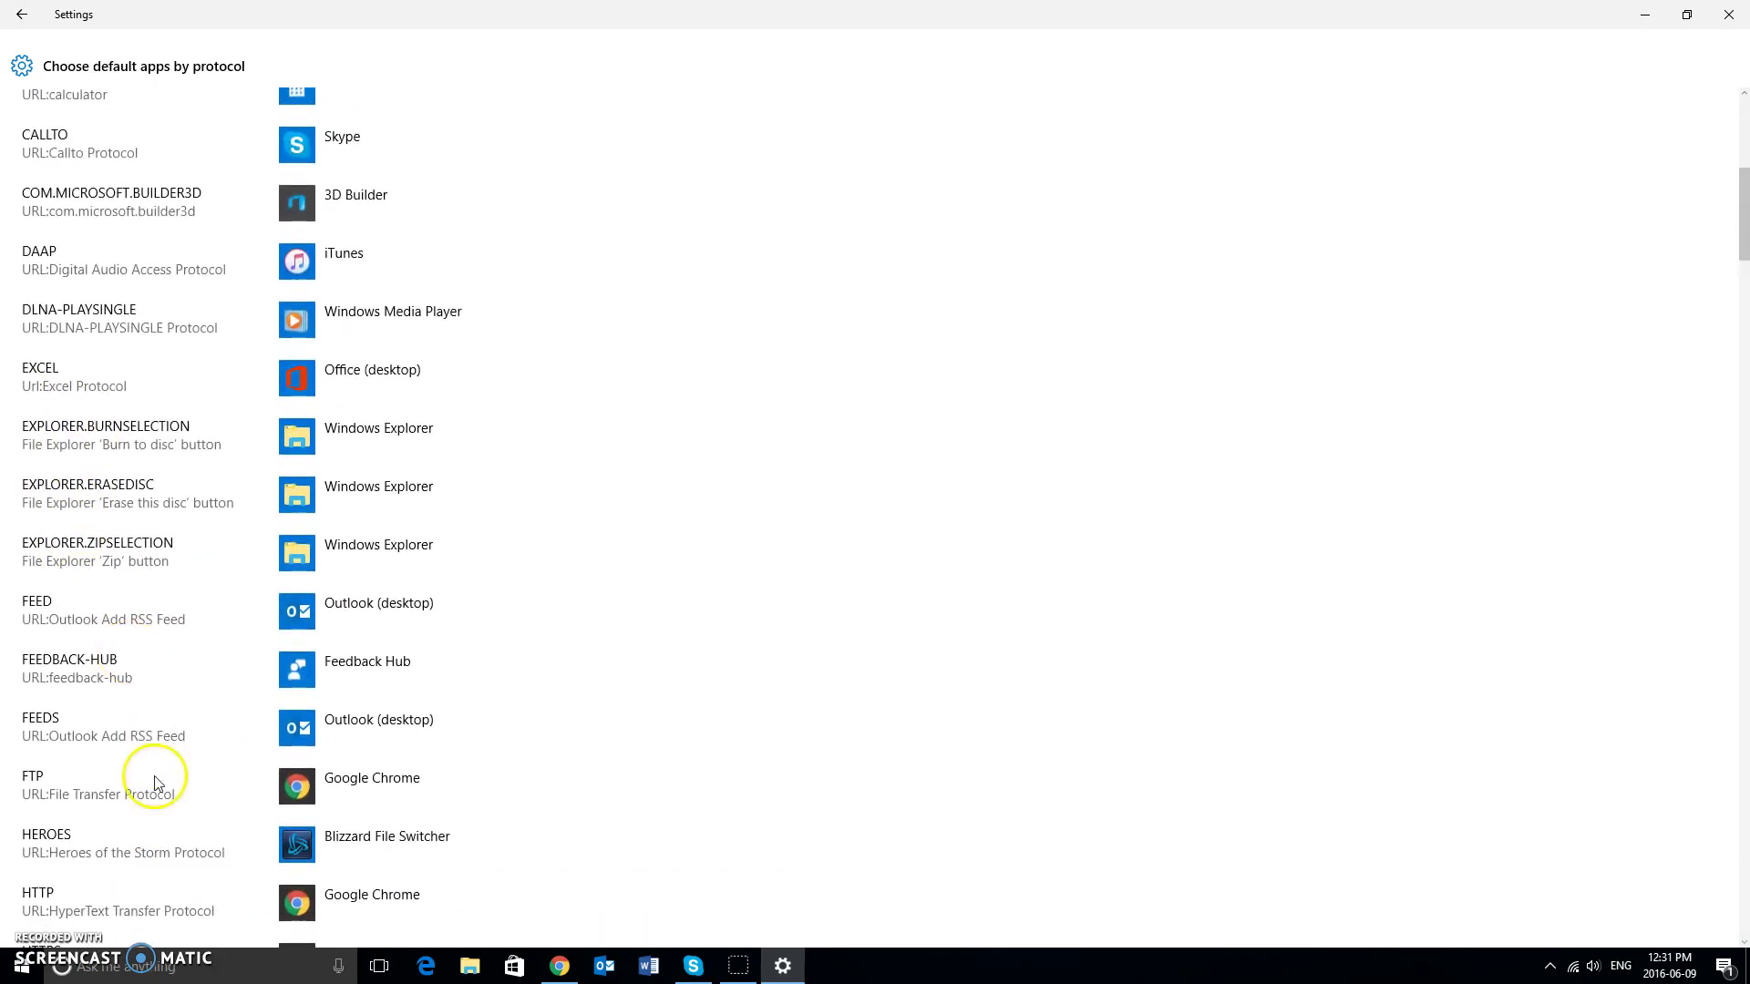
scroll(118, 827, down, 3)
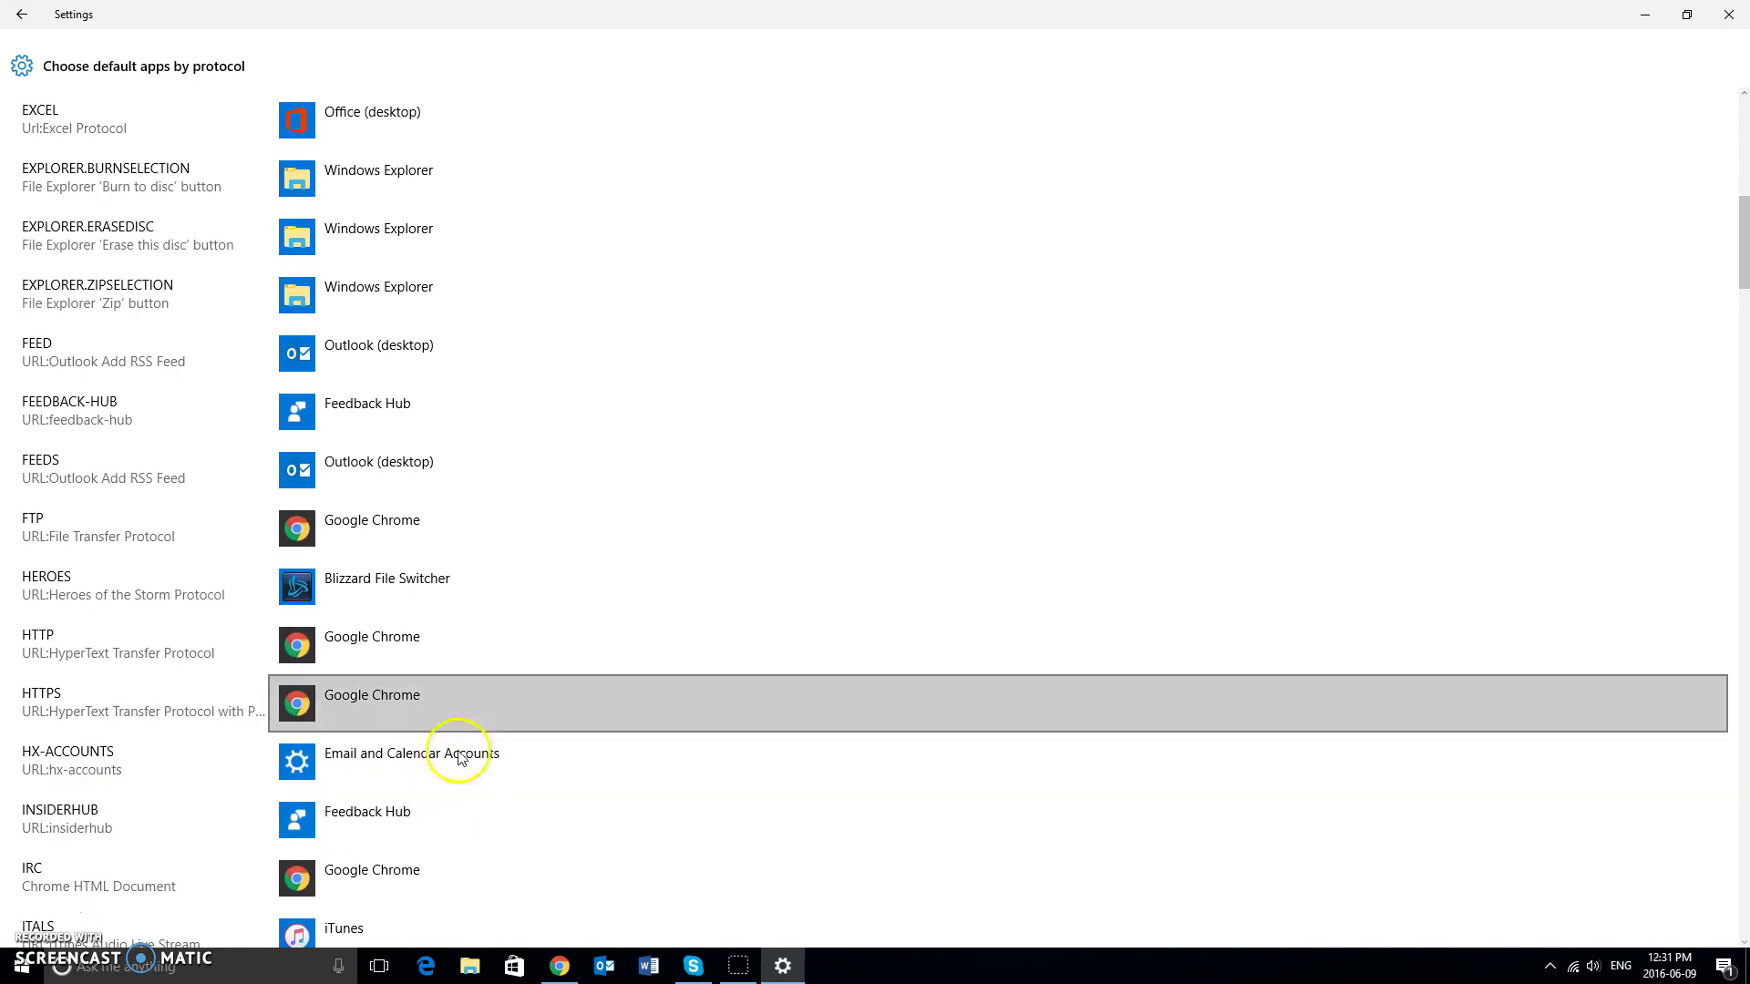
scroll(392, 492, down, 8)
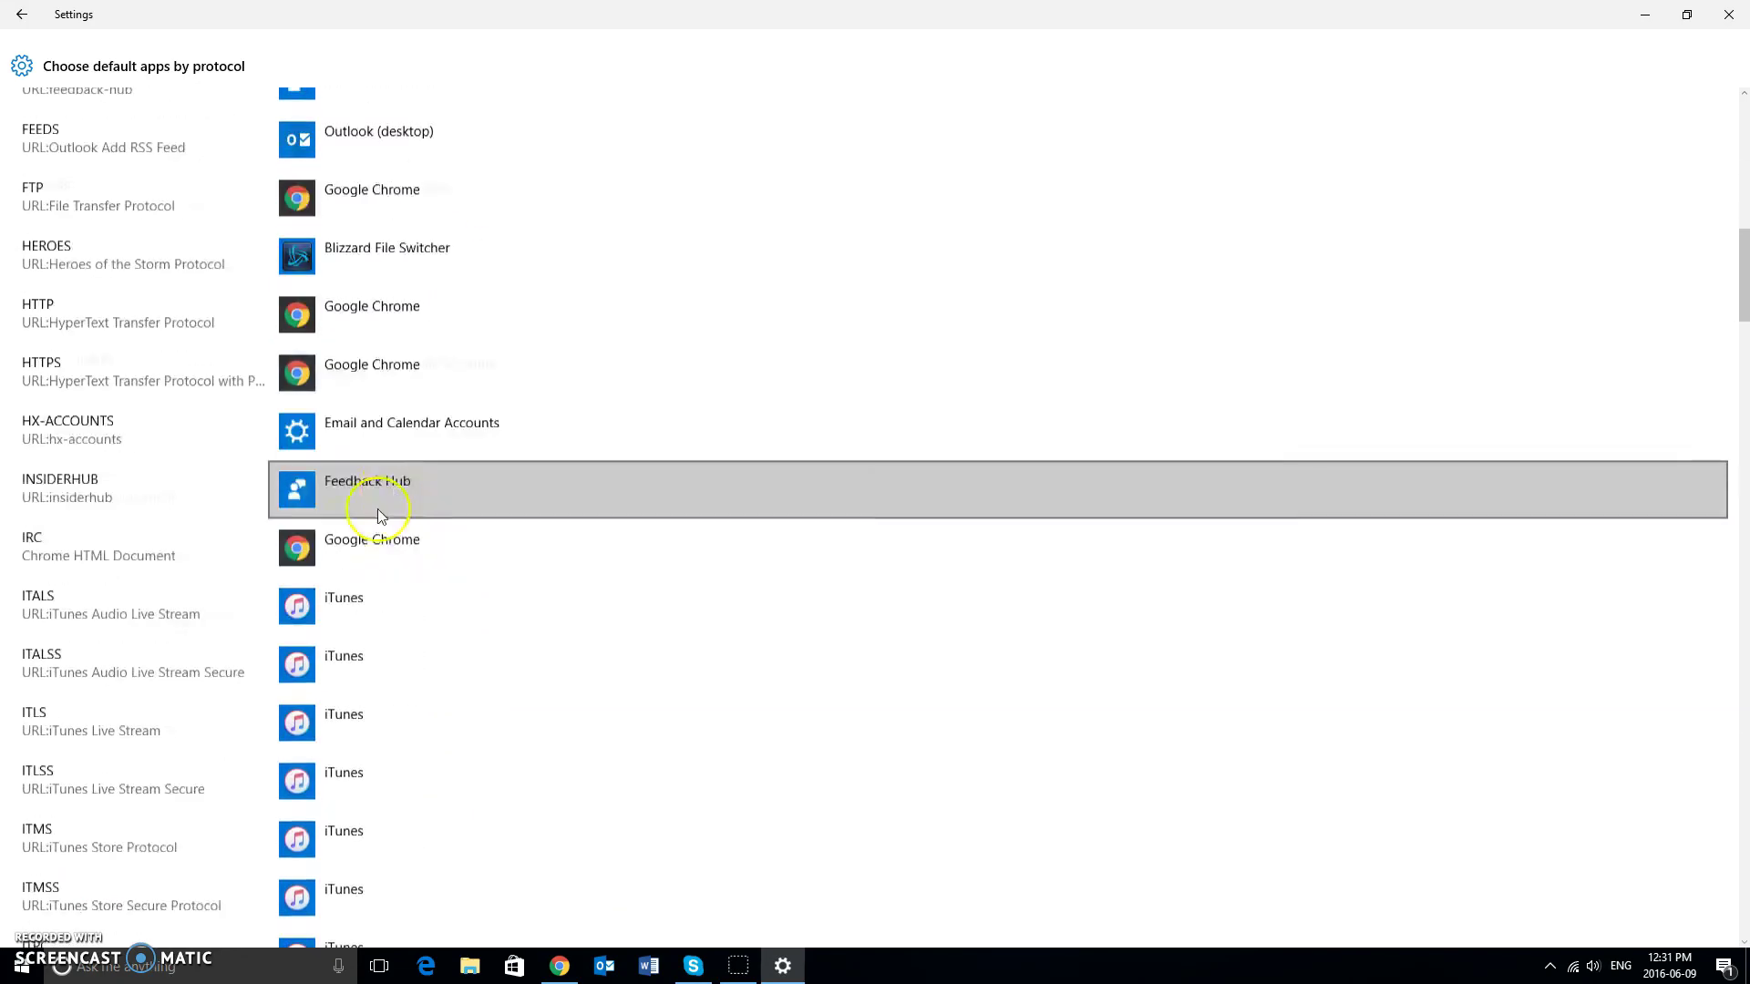
scroll(209, 693, down, 7)
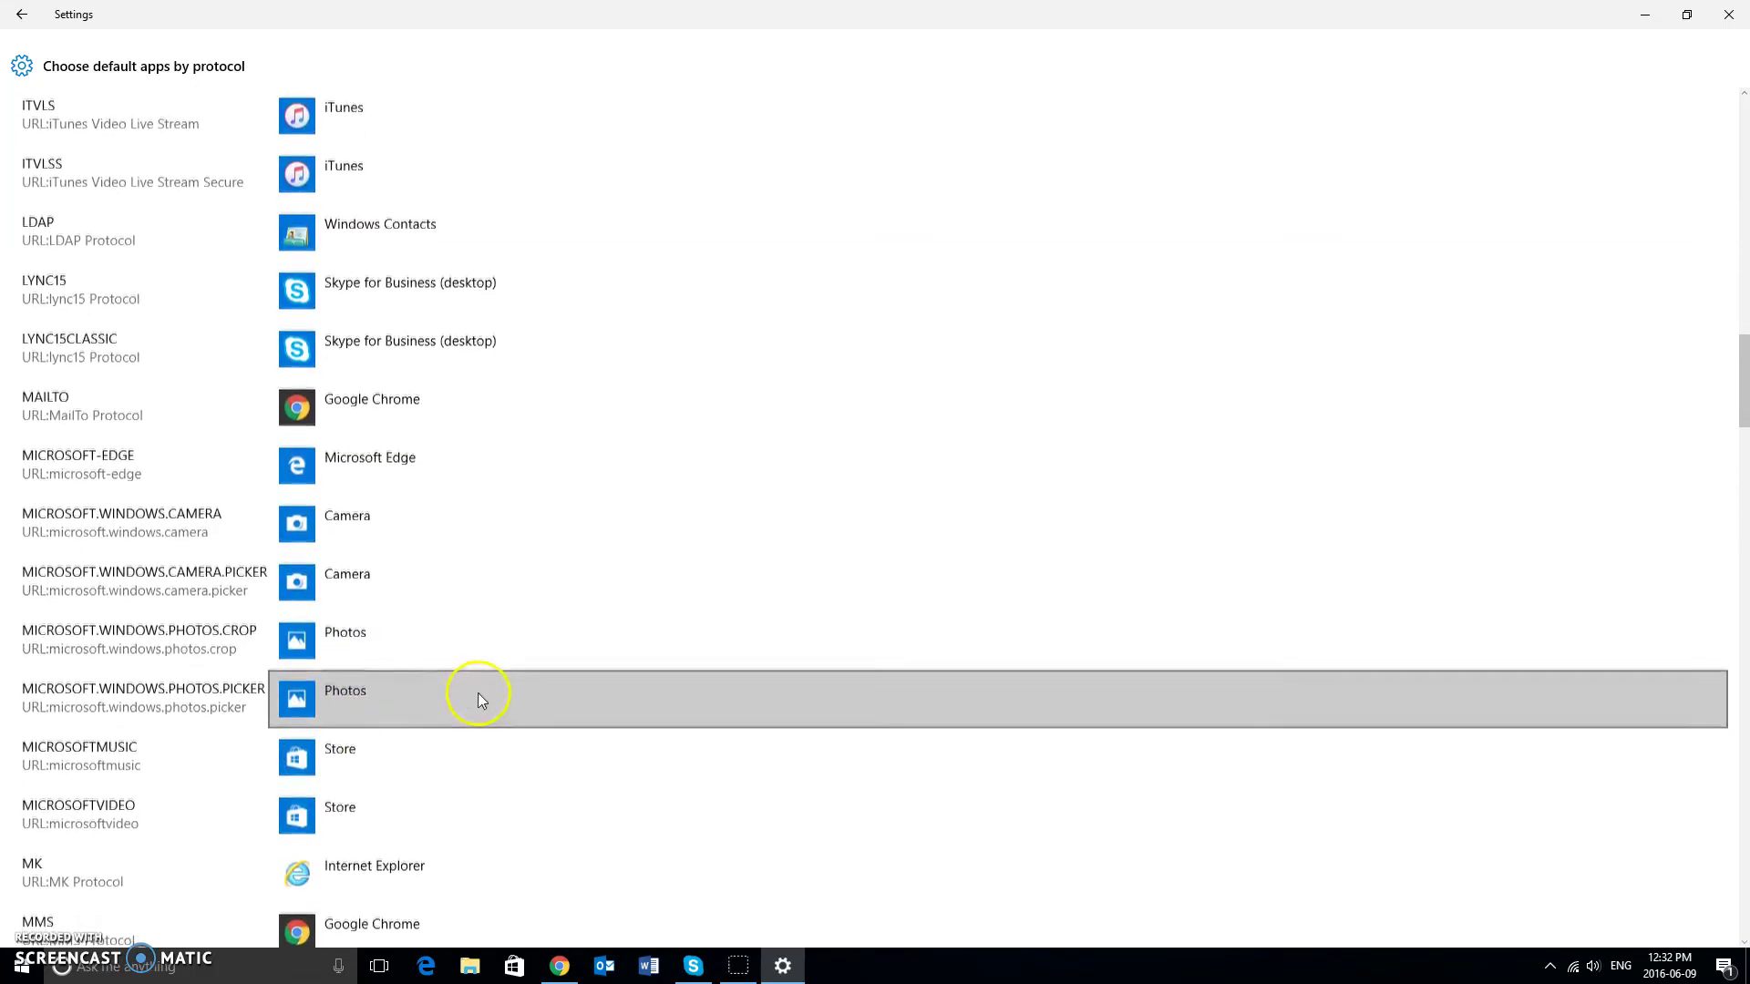
scroll(483, 693, down, 4)
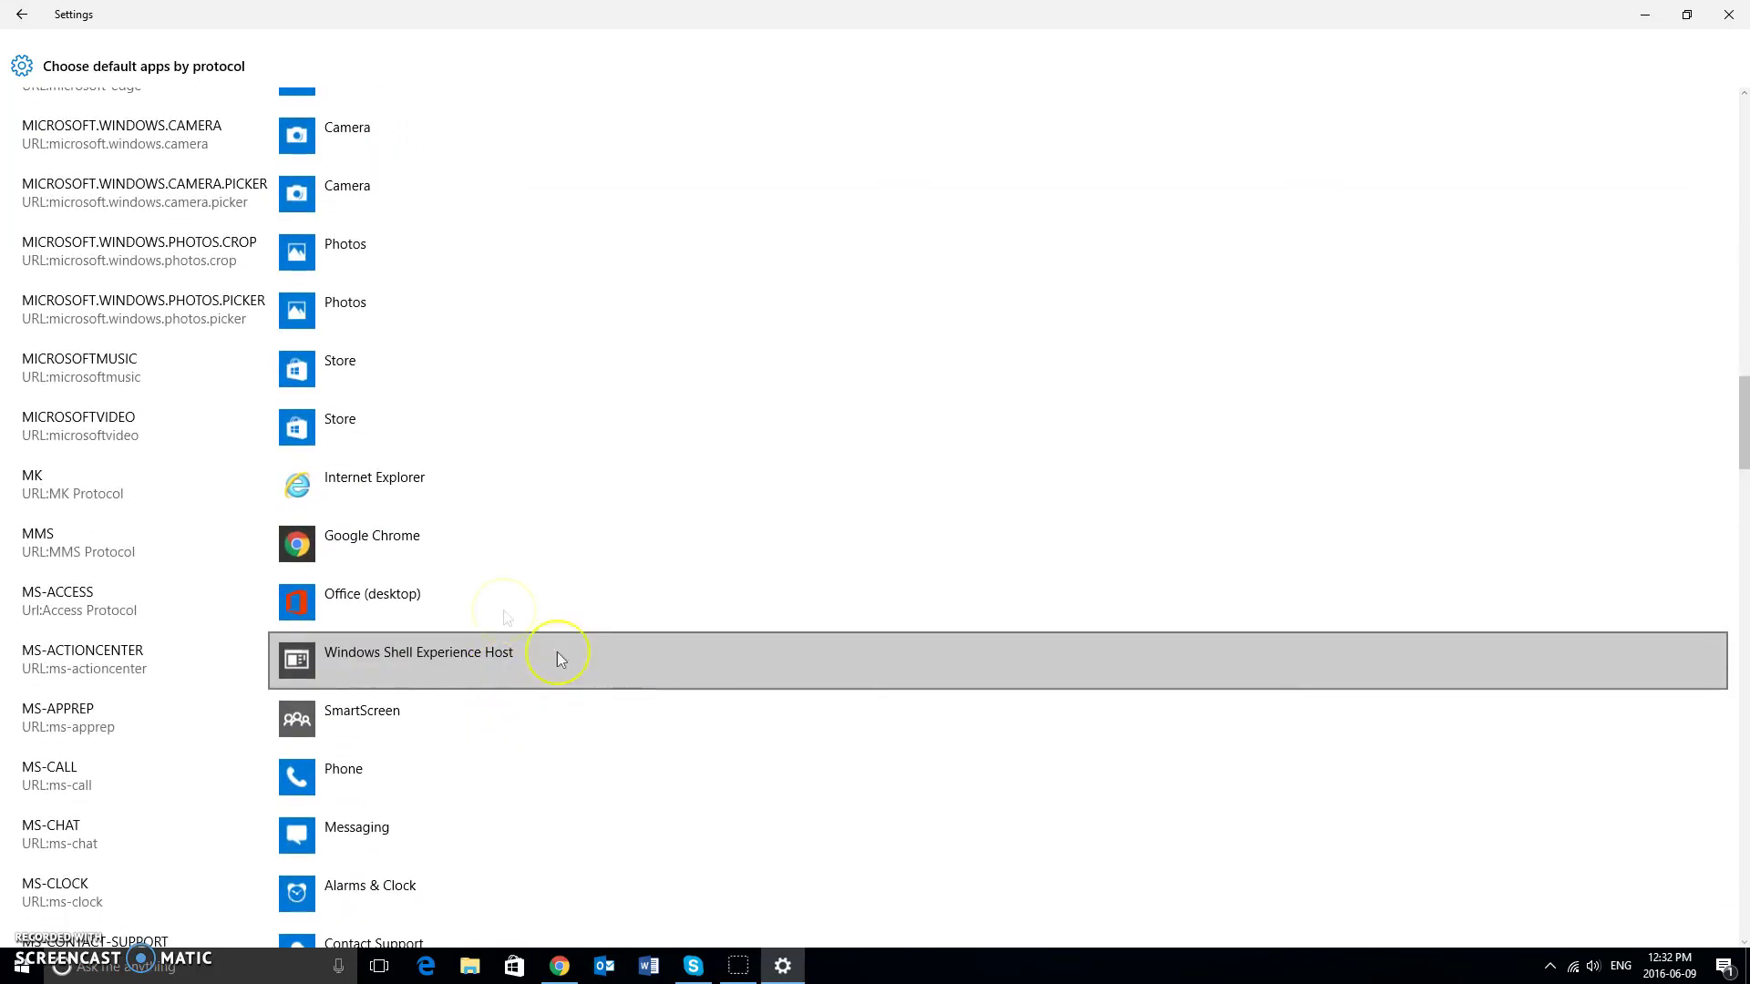
click(21, 15)
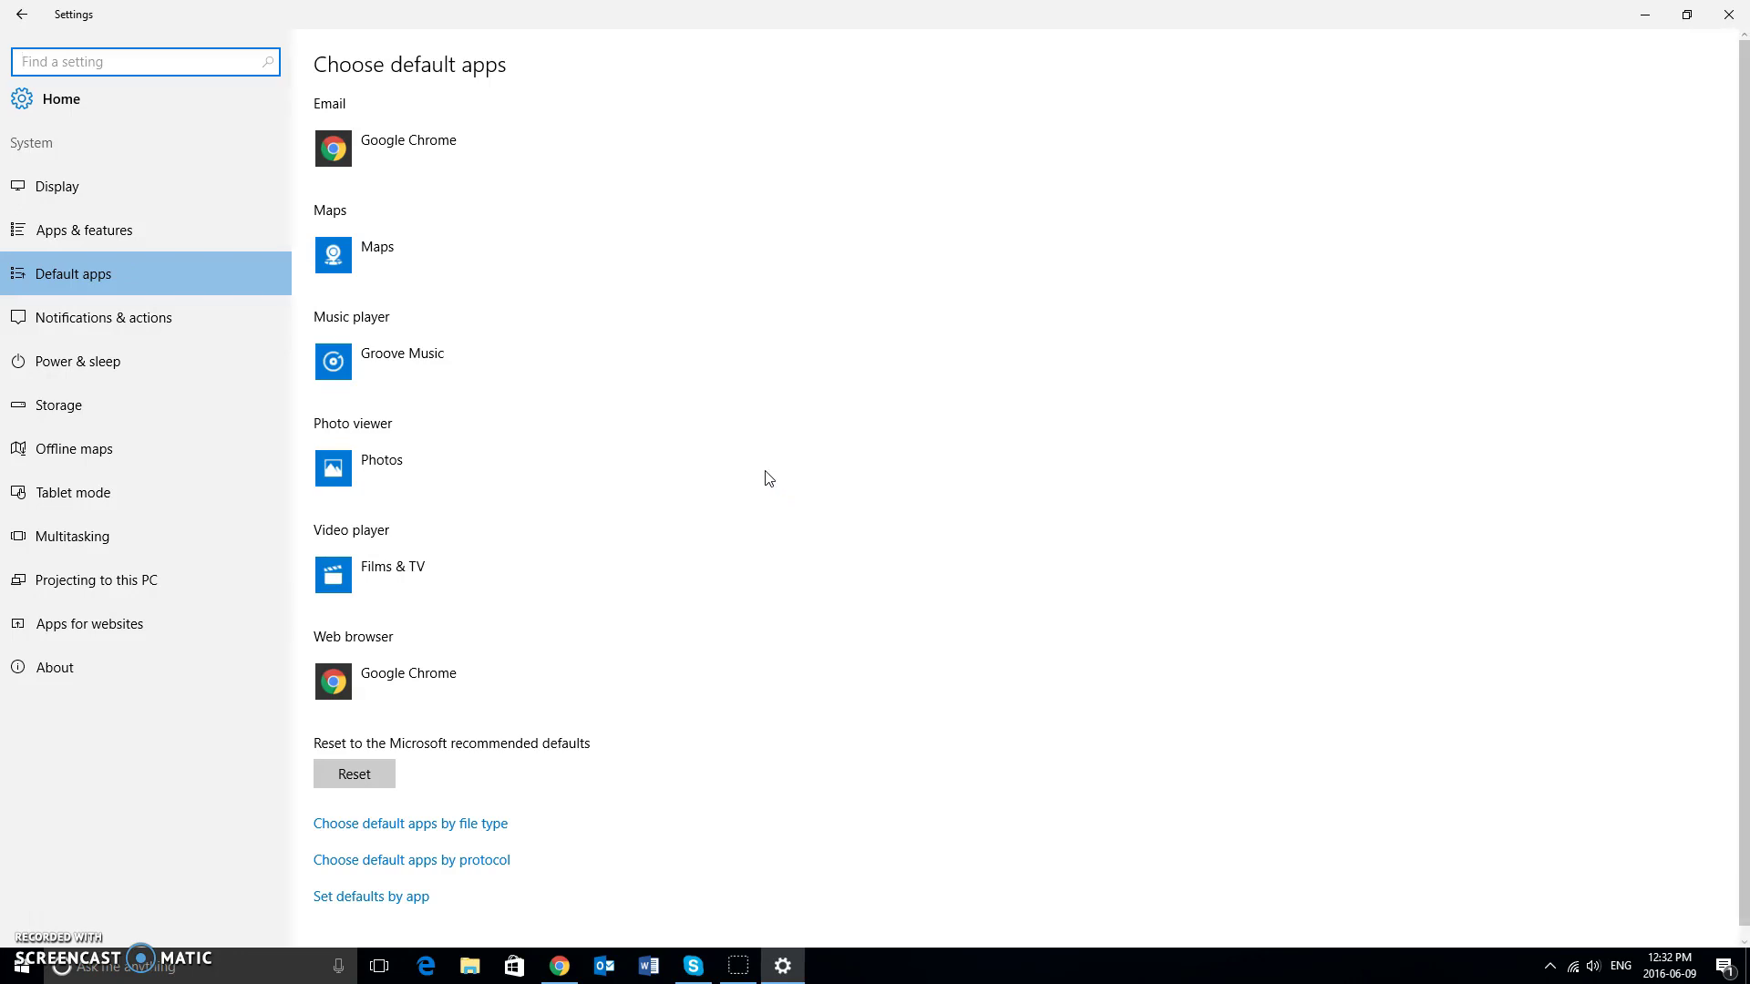
Close the Settings window, leaving the desktop with defaults unchanged.
click(368, 771)
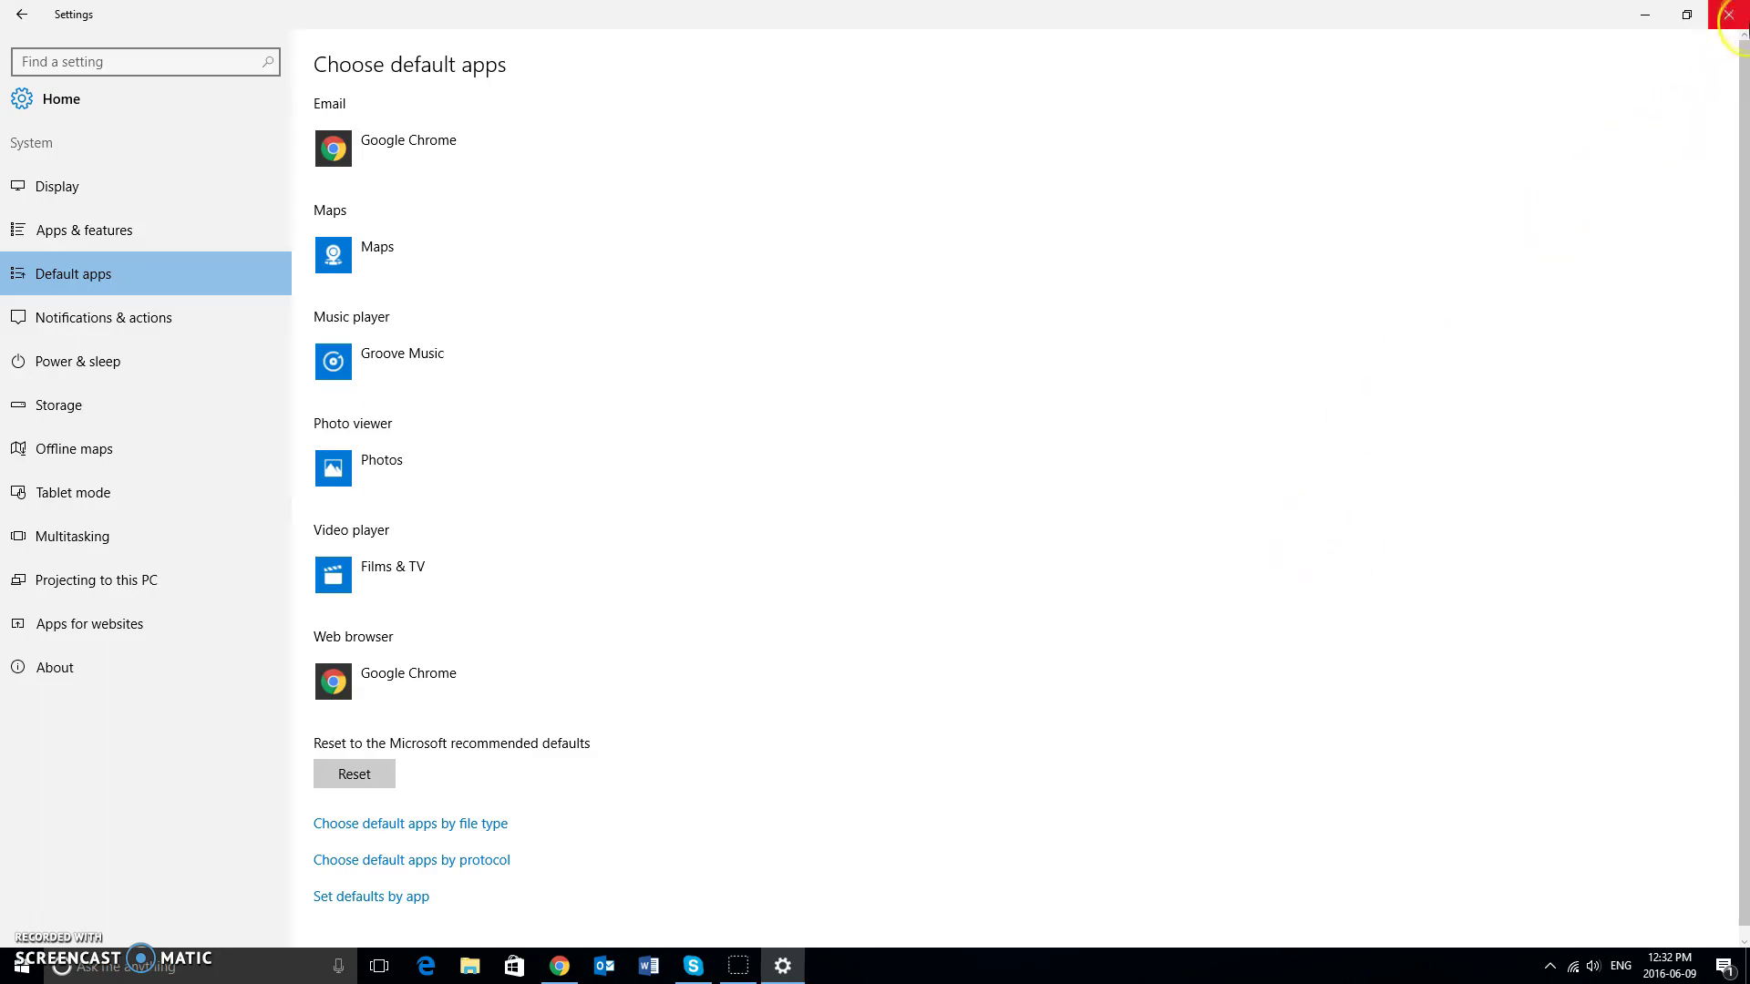
click(1714, 20)
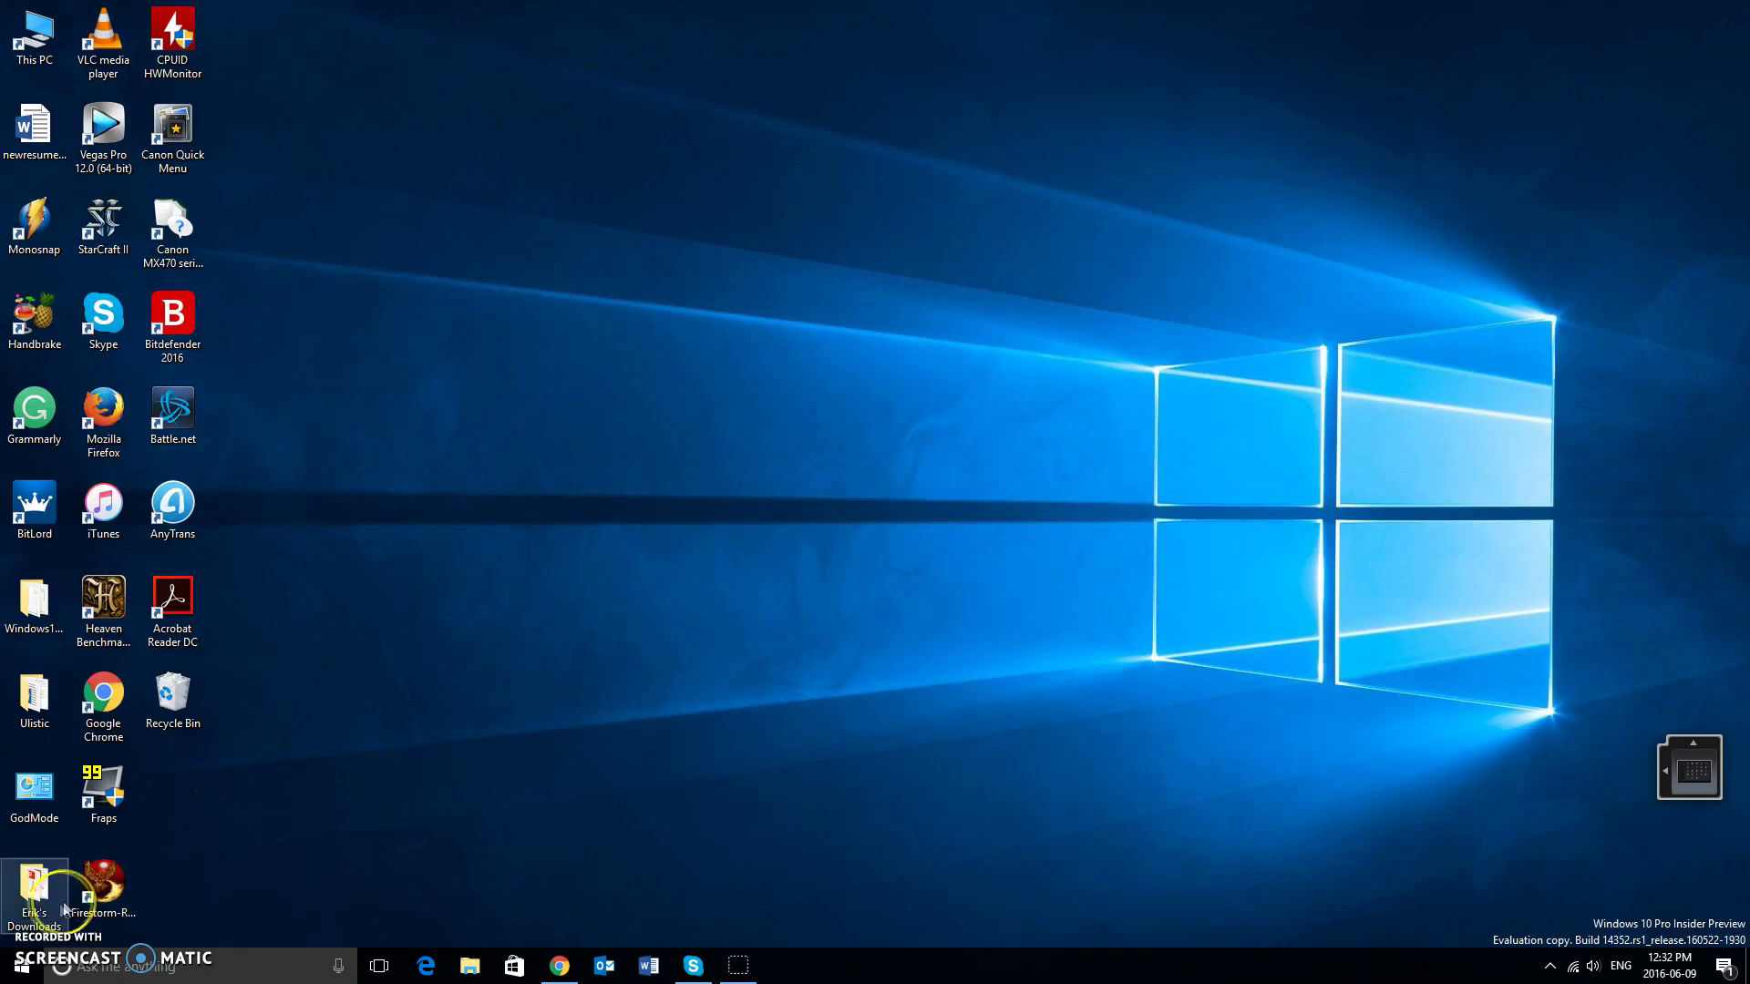